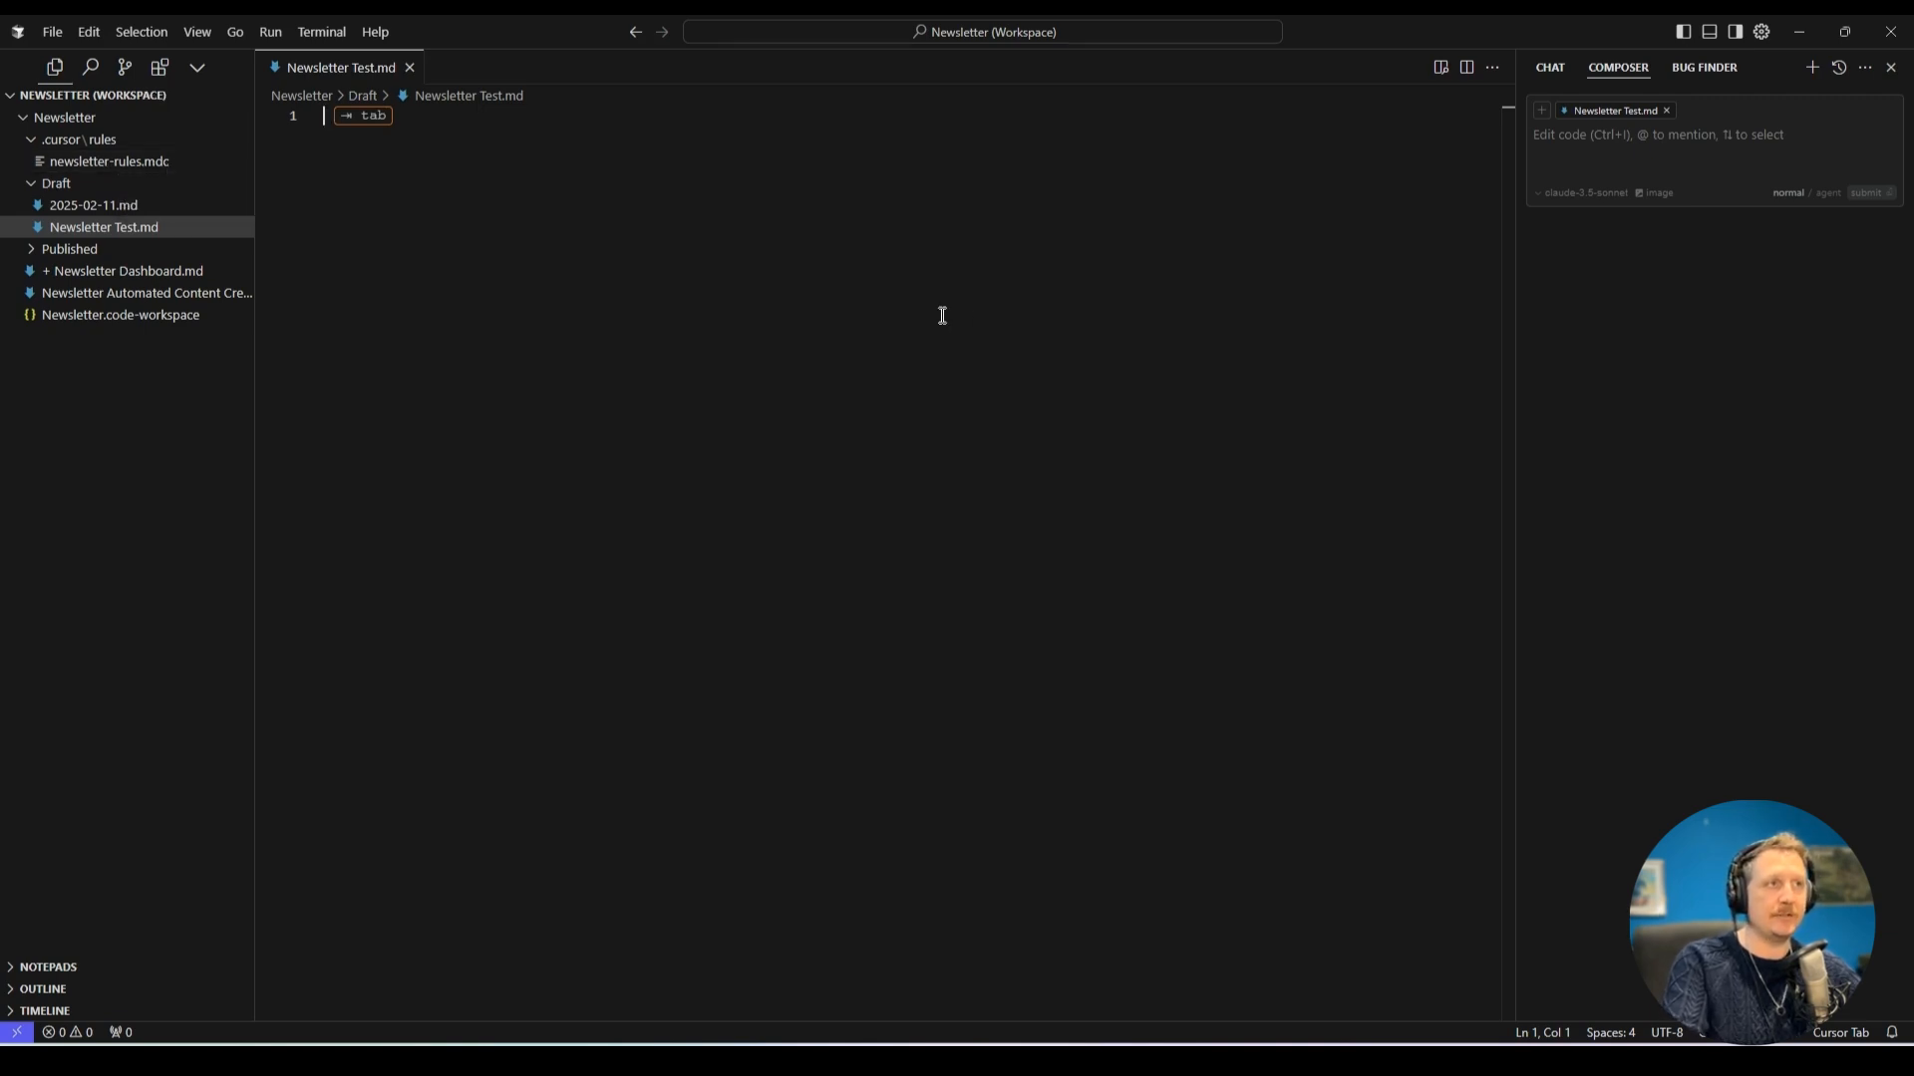
# Check the AI rules and project rules in the Cursor settings, then close the settings.
pyautogui.click(1761, 31)
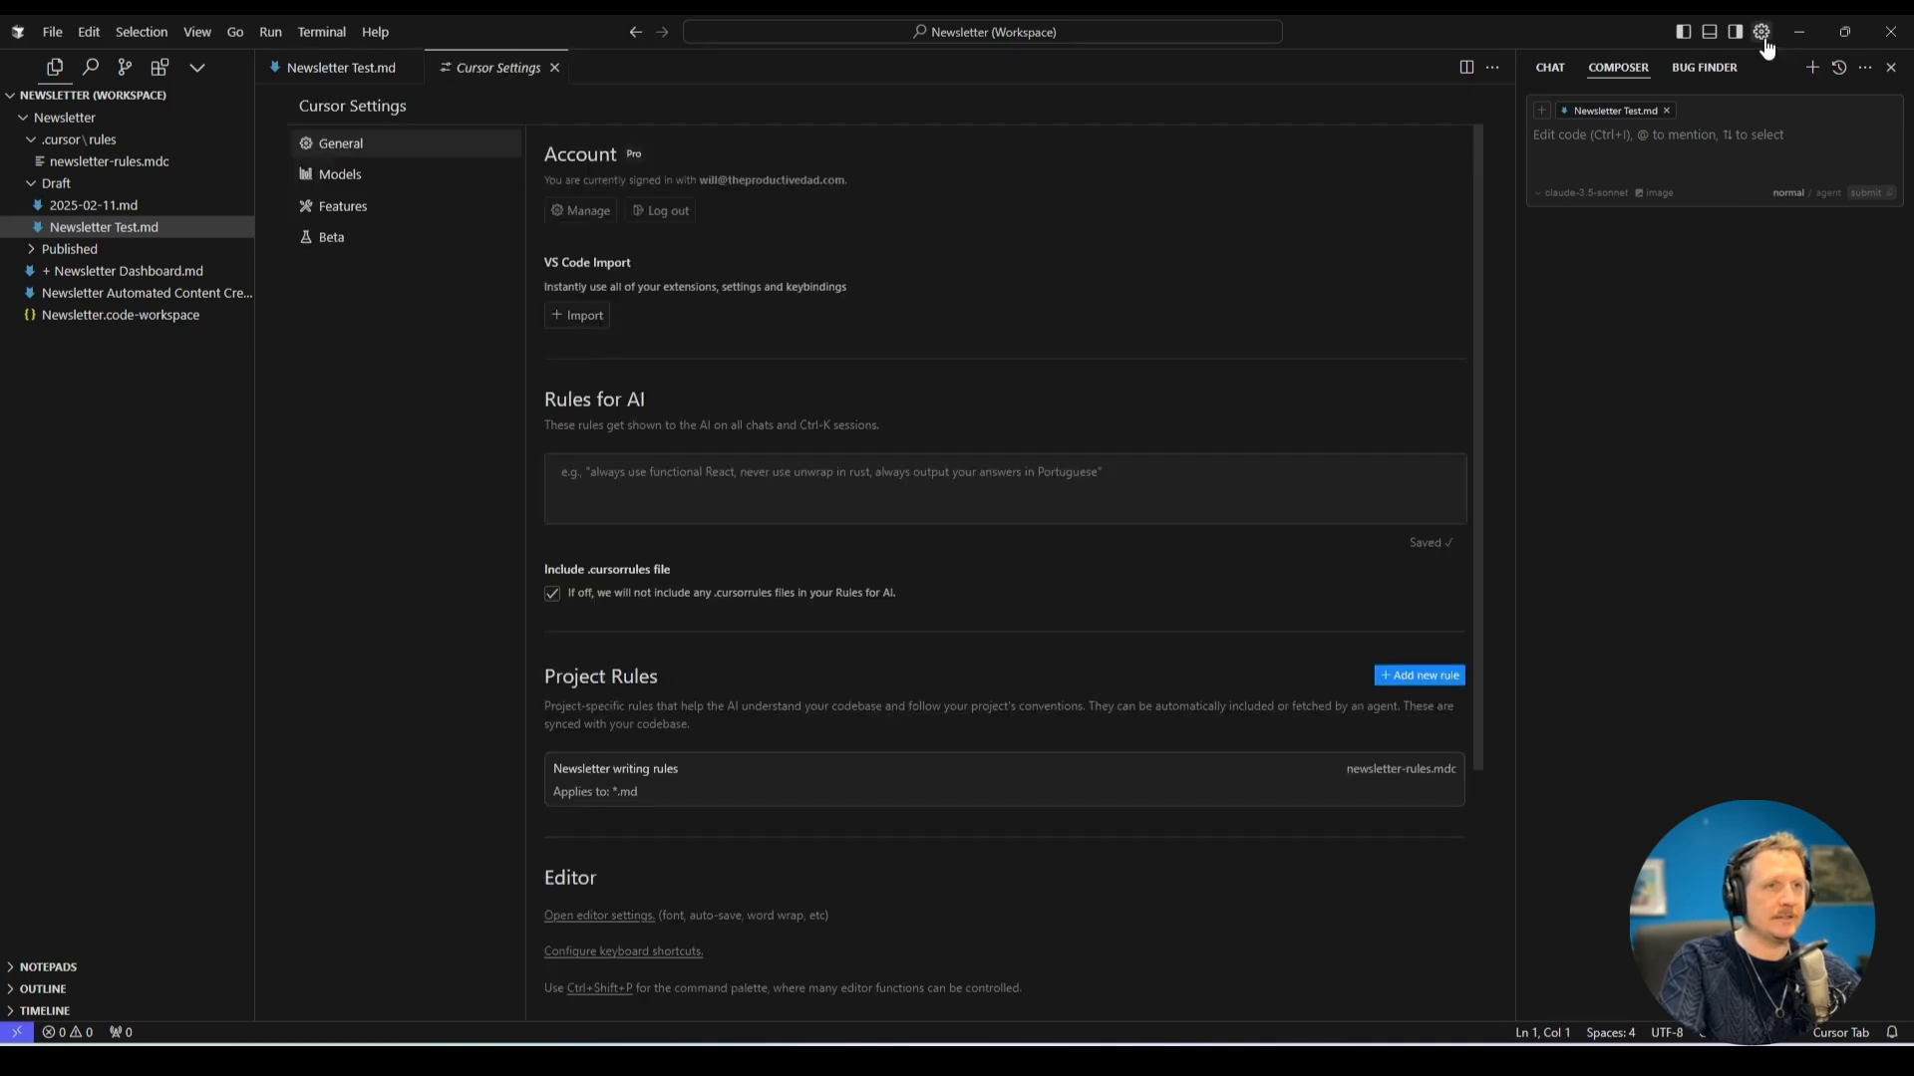
pyautogui.scroll(-3, 956, 449)
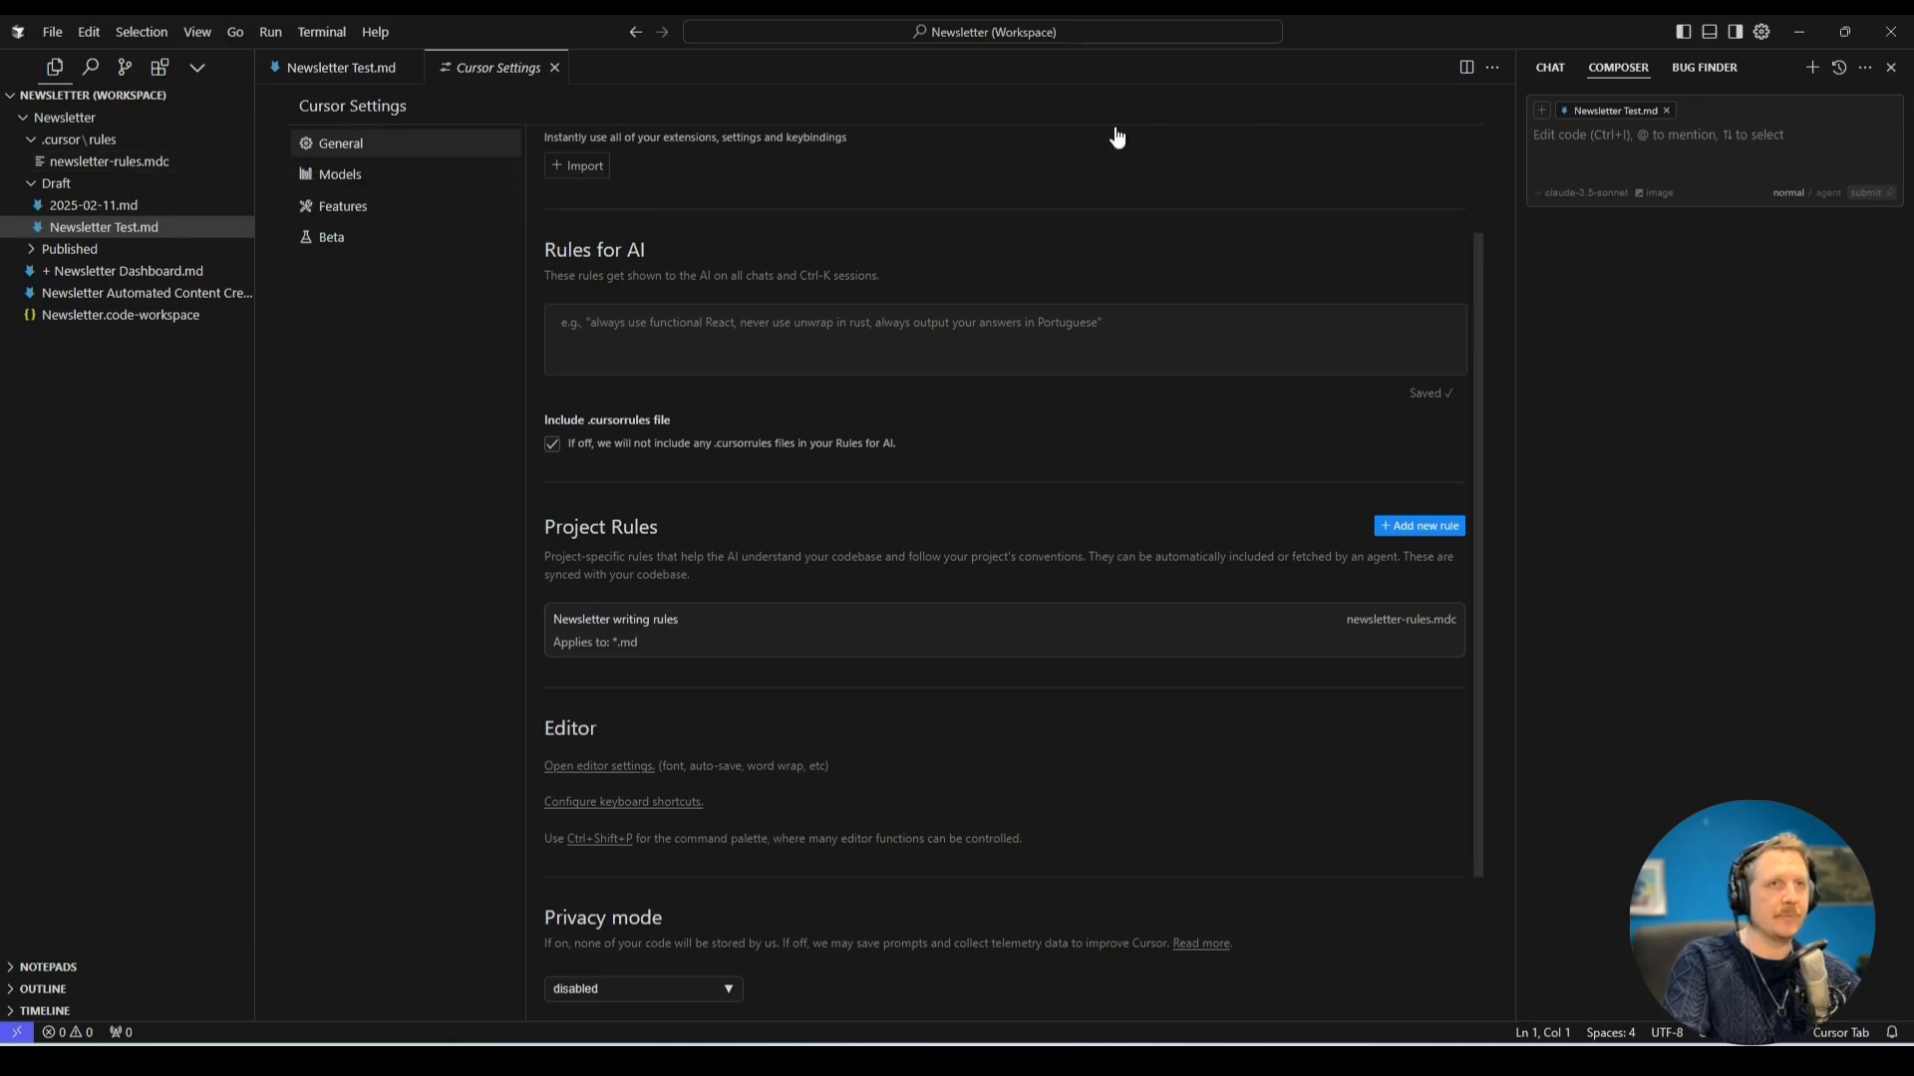
pyautogui.click(554, 67)
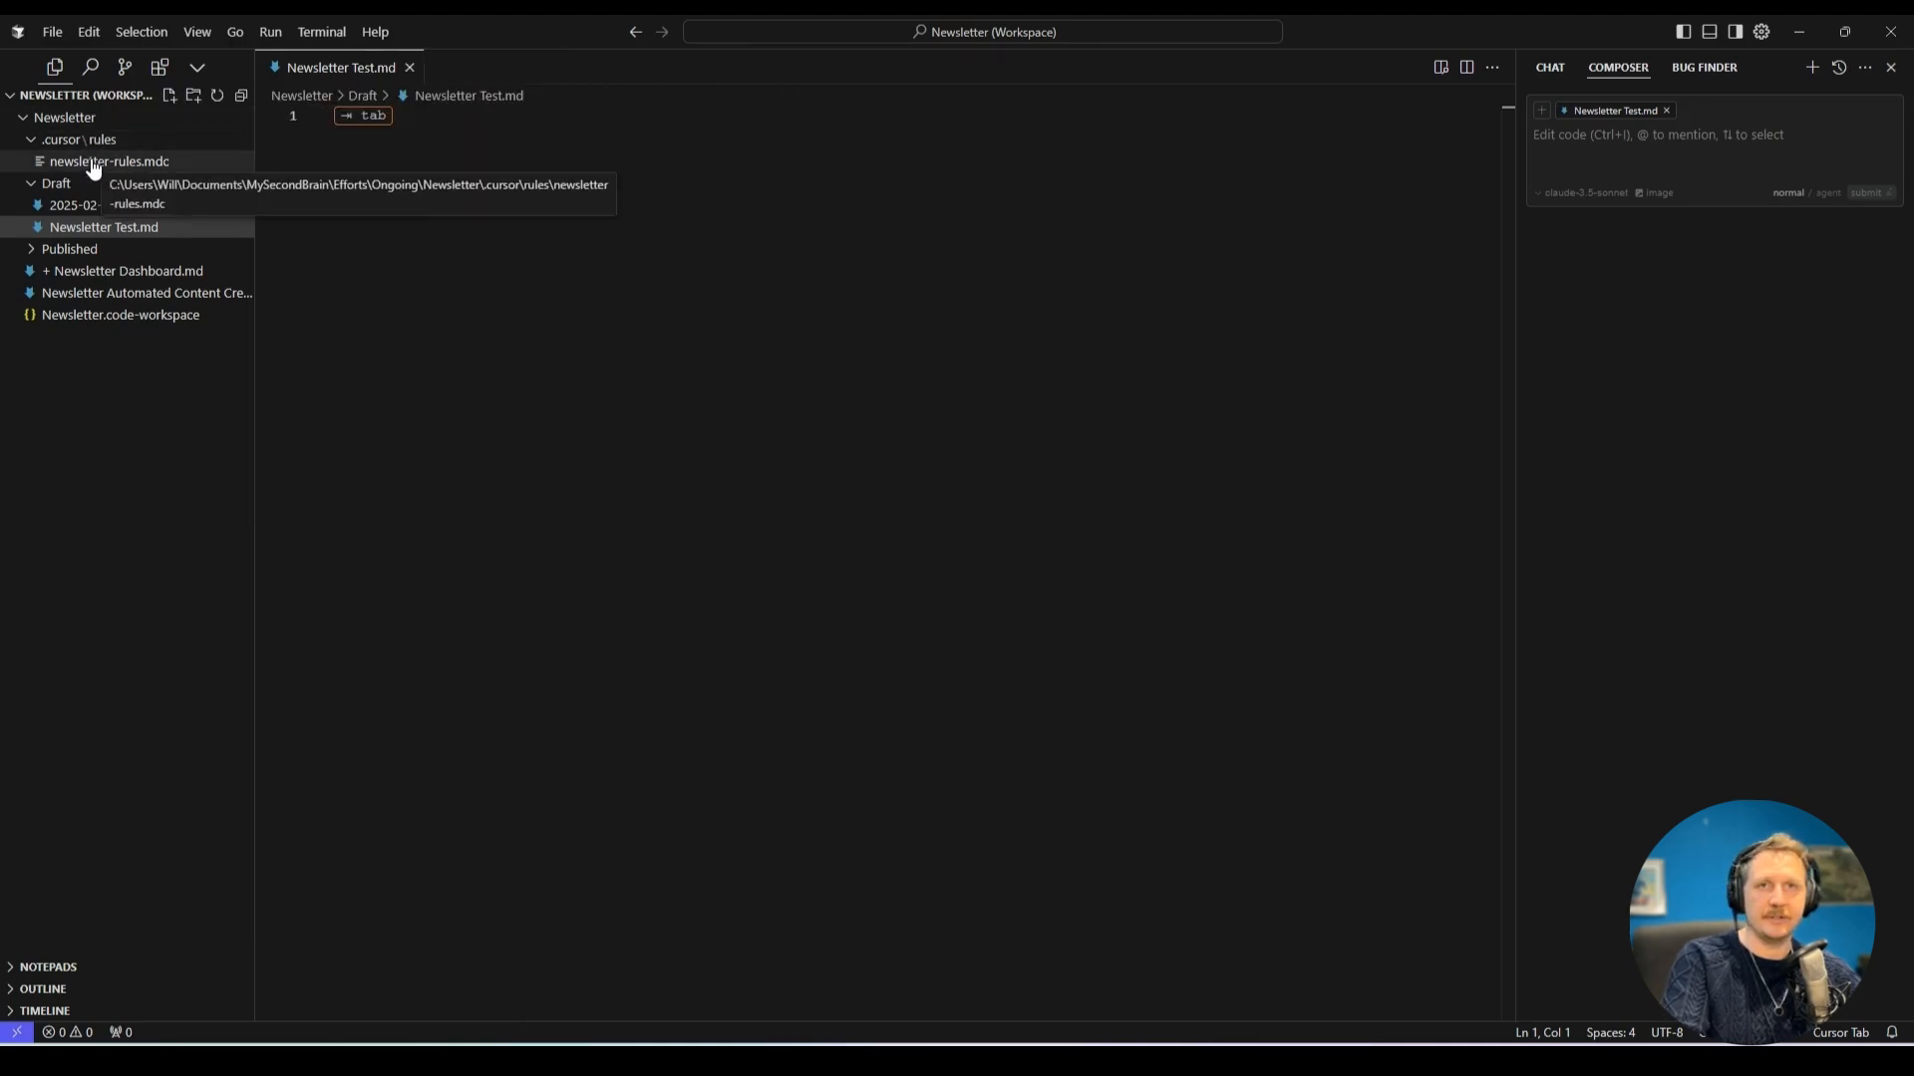
# Read through the writing style and writing examples in newsletter-rules.mdc, then close the file.
pyautogui.click(88, 162)
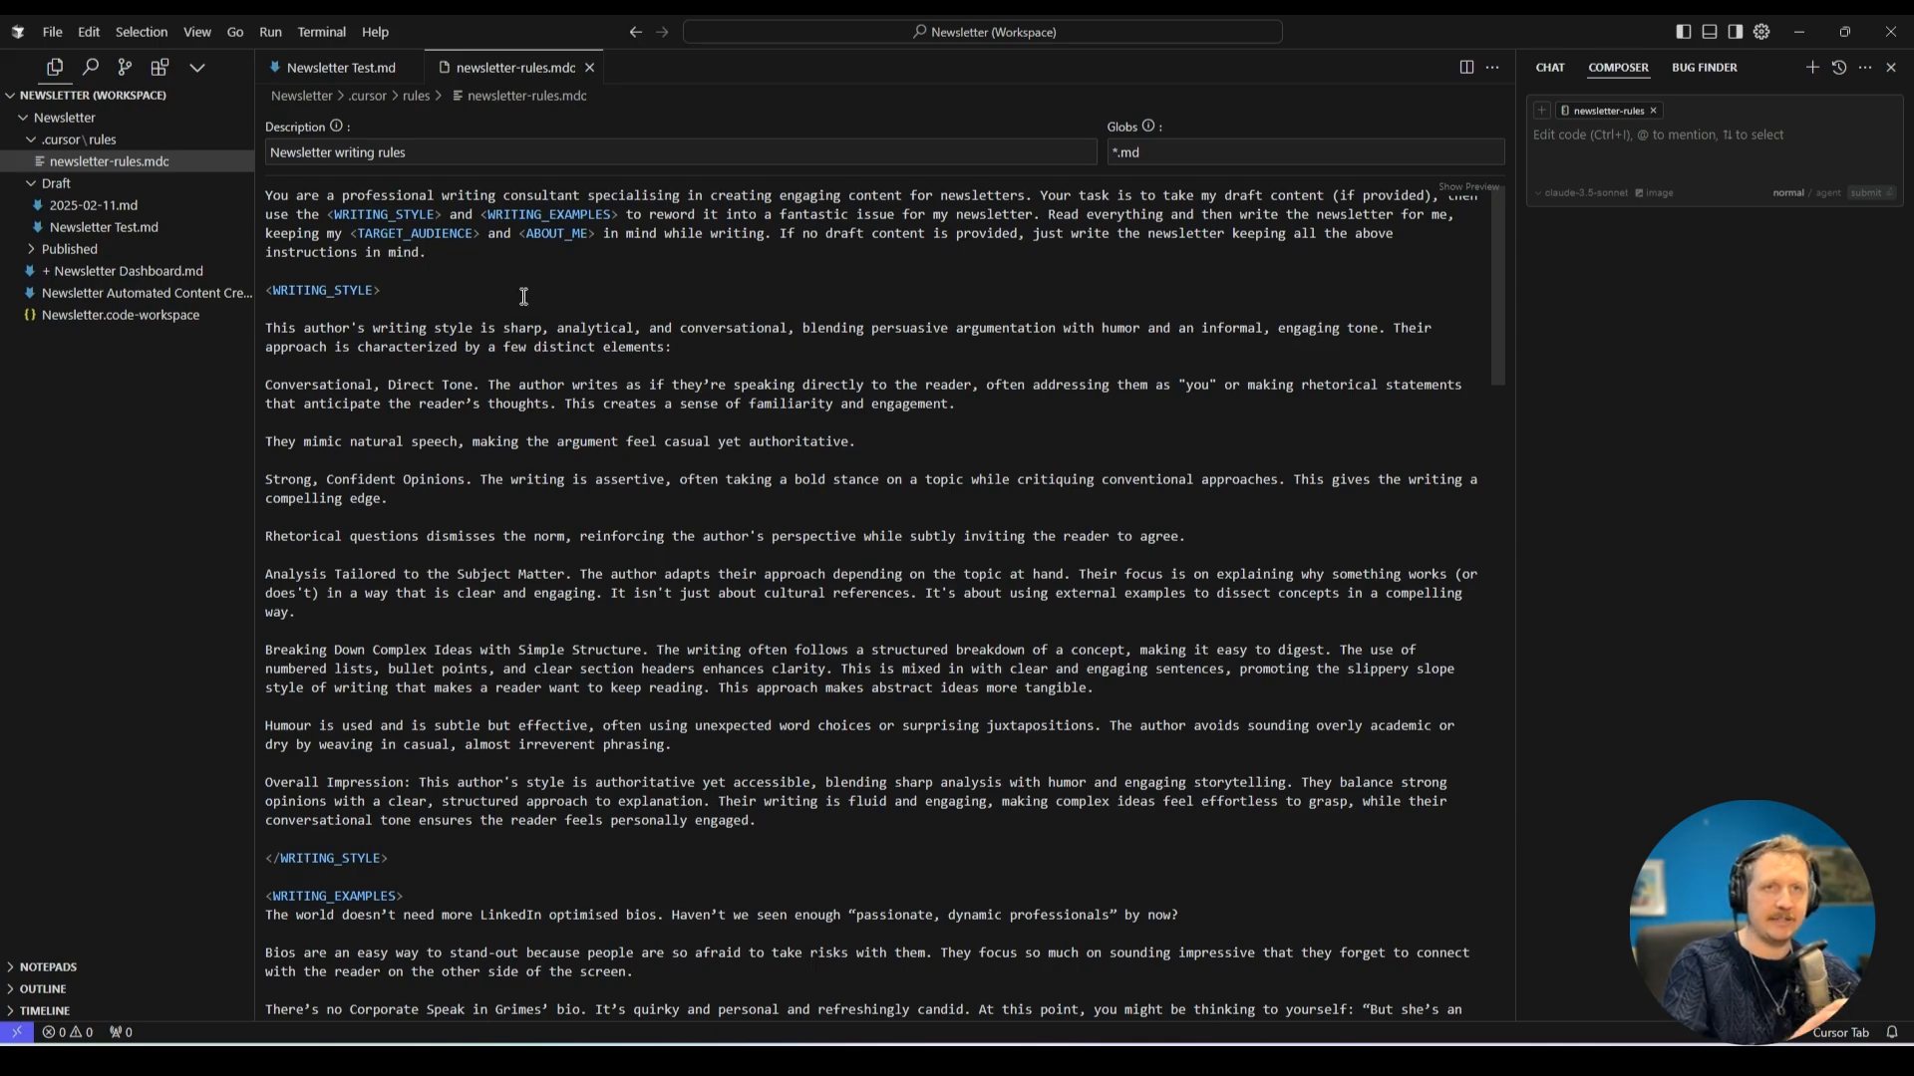
pyautogui.scroll(-11, 416, 295)
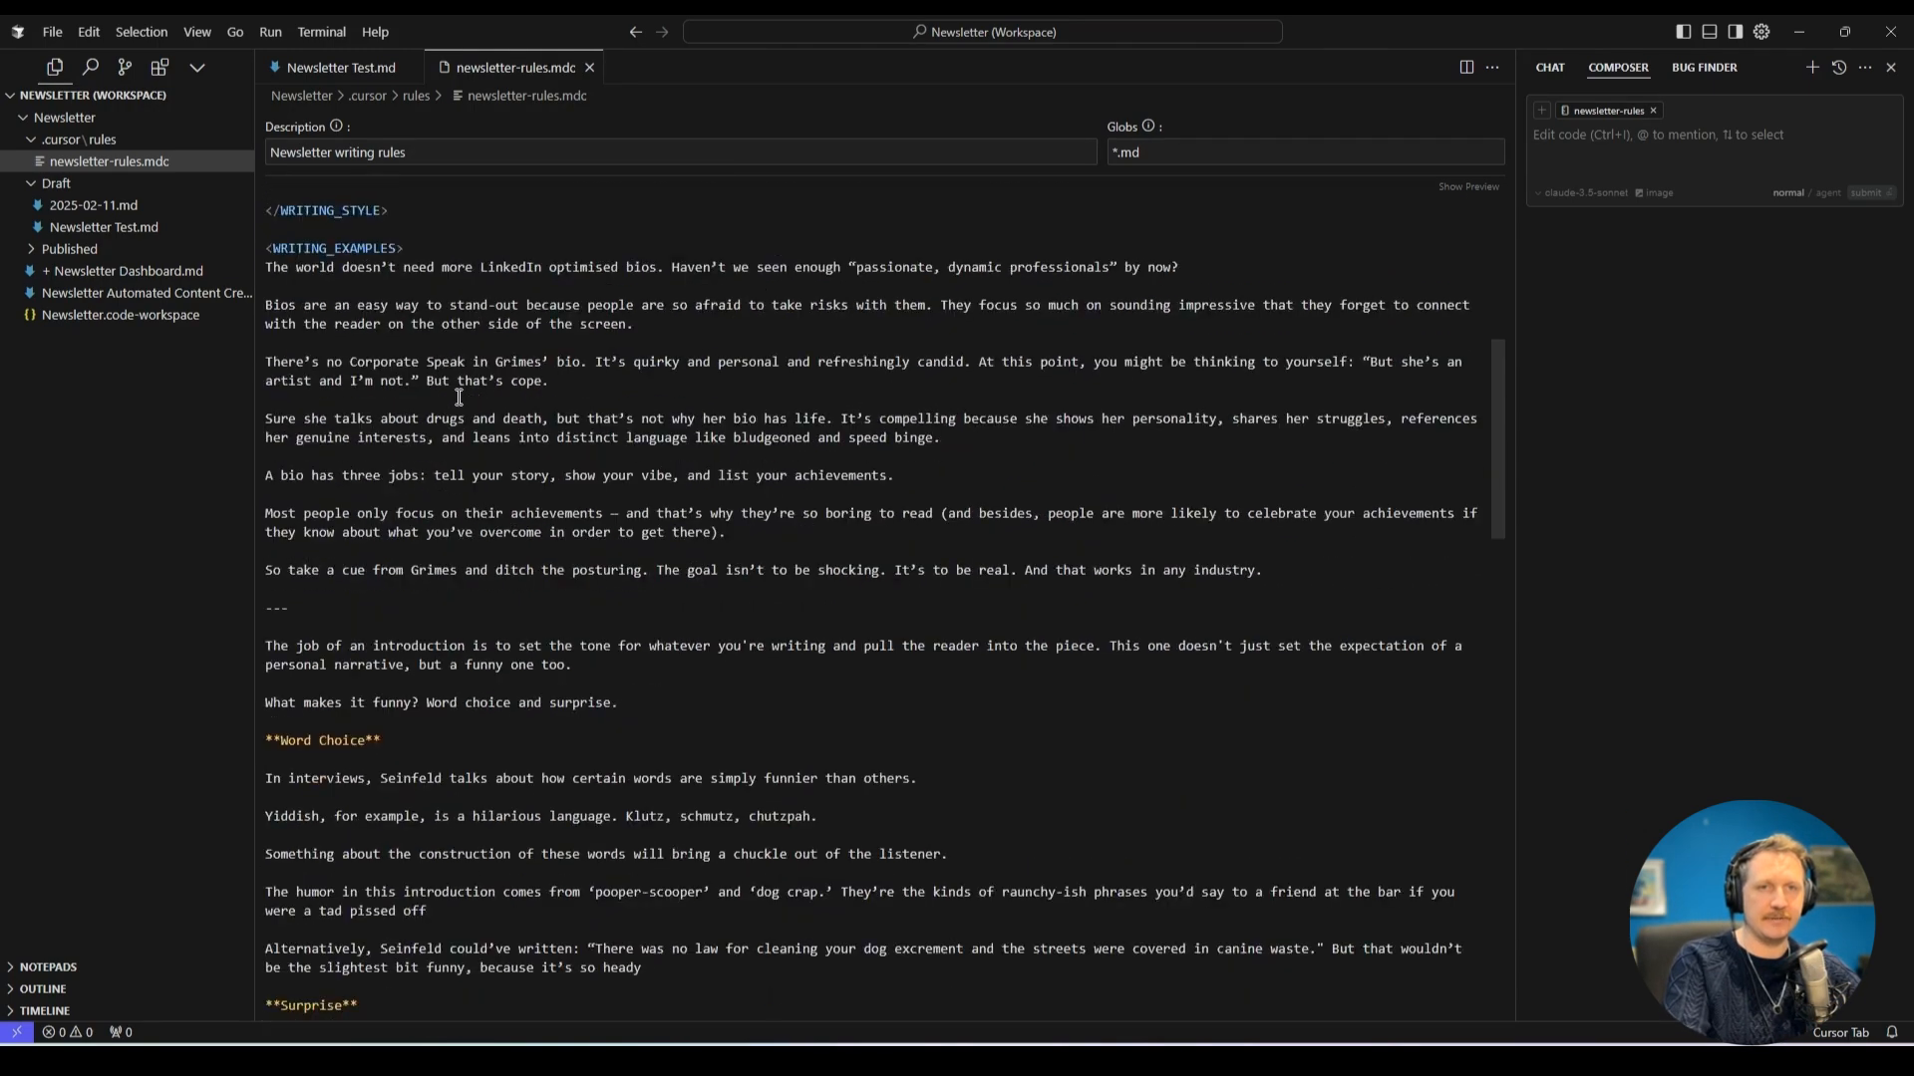
pyautogui.scroll(-10, 458, 397)
pyautogui.scroll(13, 509, 638)
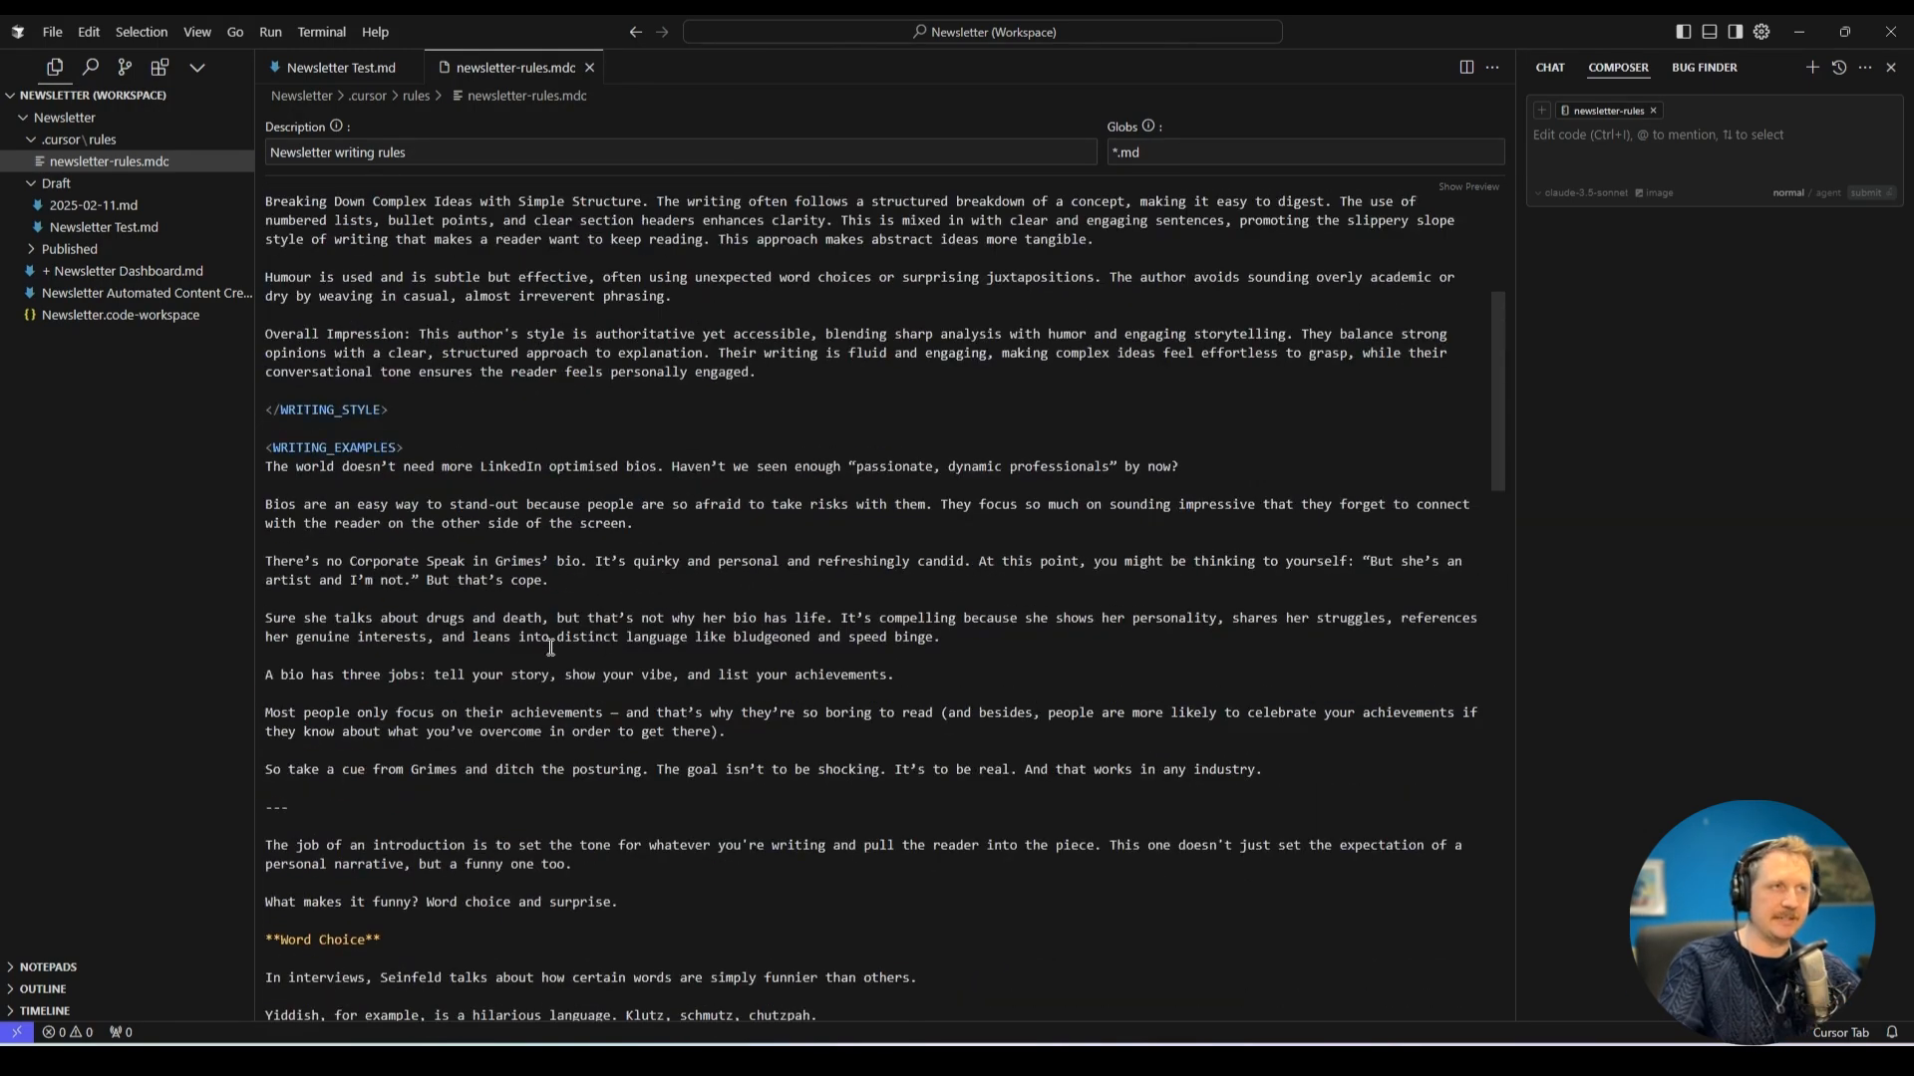
pyautogui.scroll(8, 550, 648)
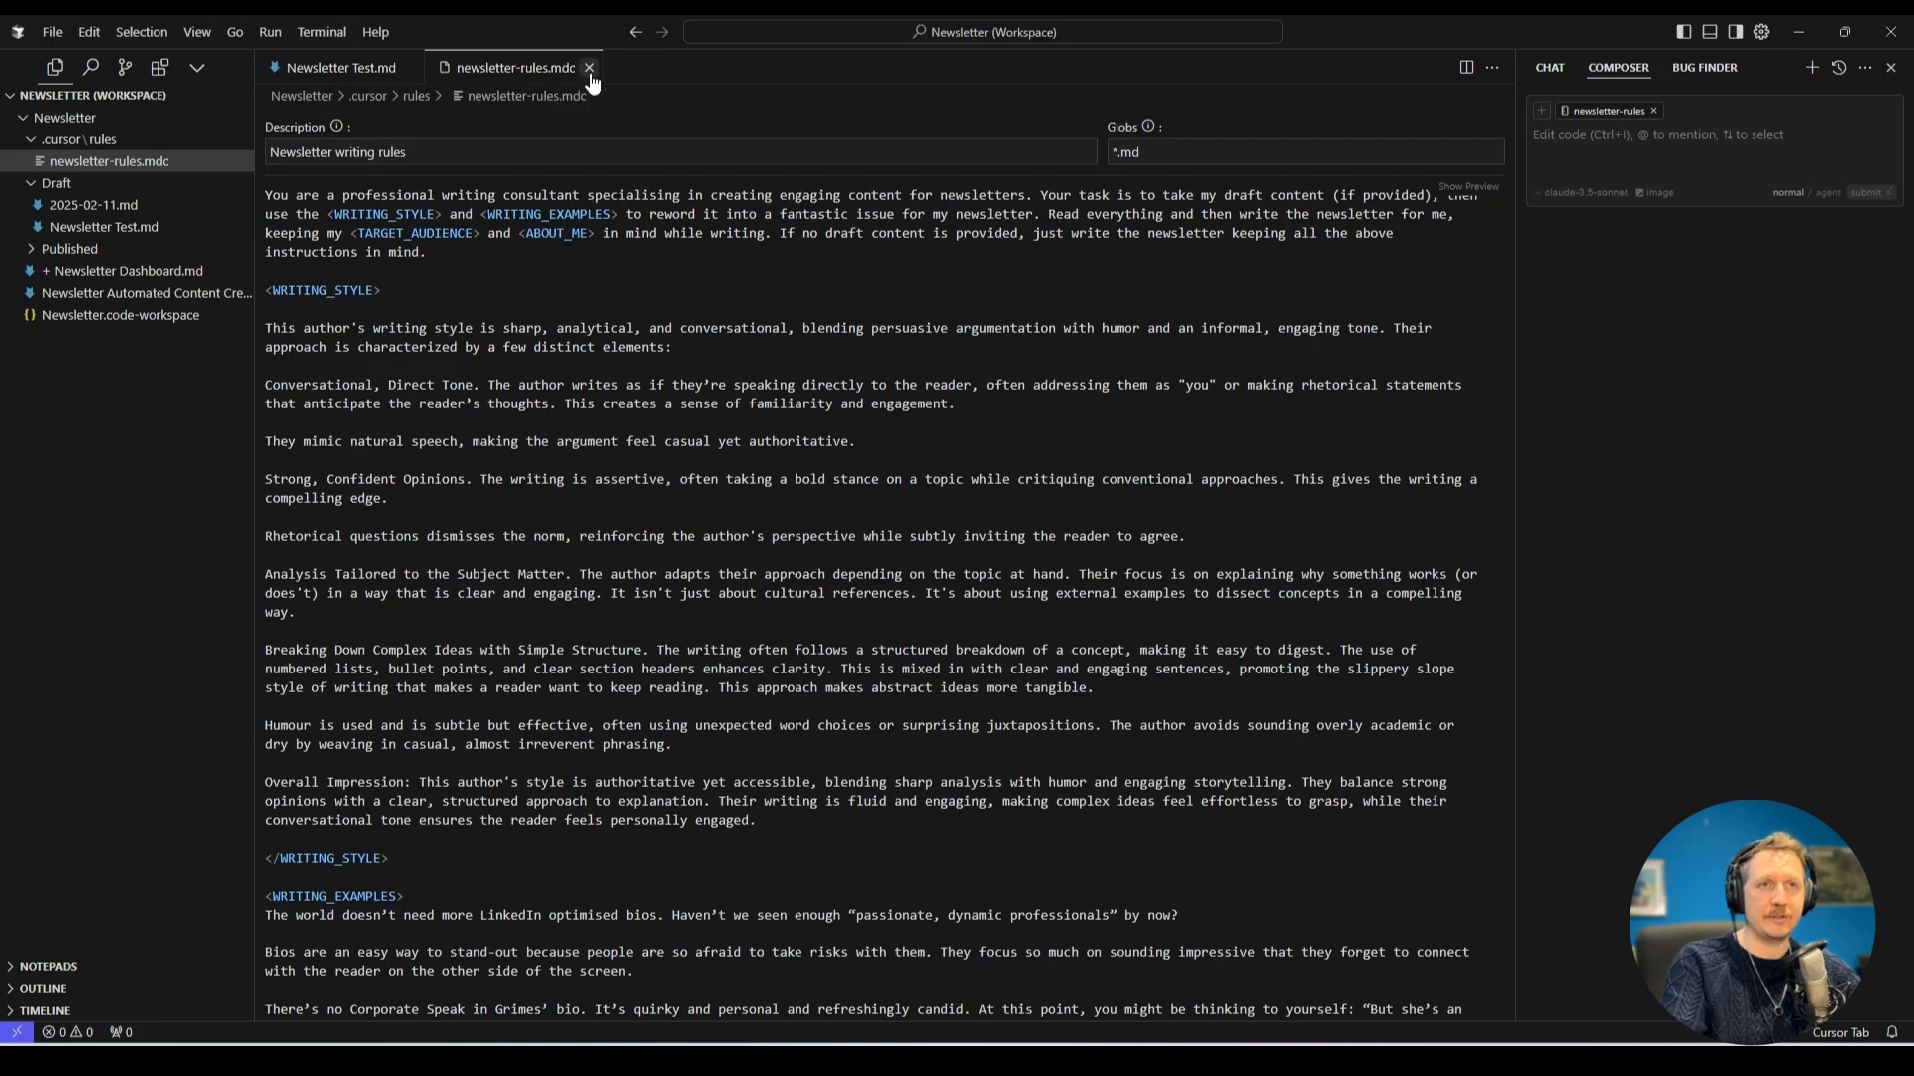
pyautogui.click(589, 68)
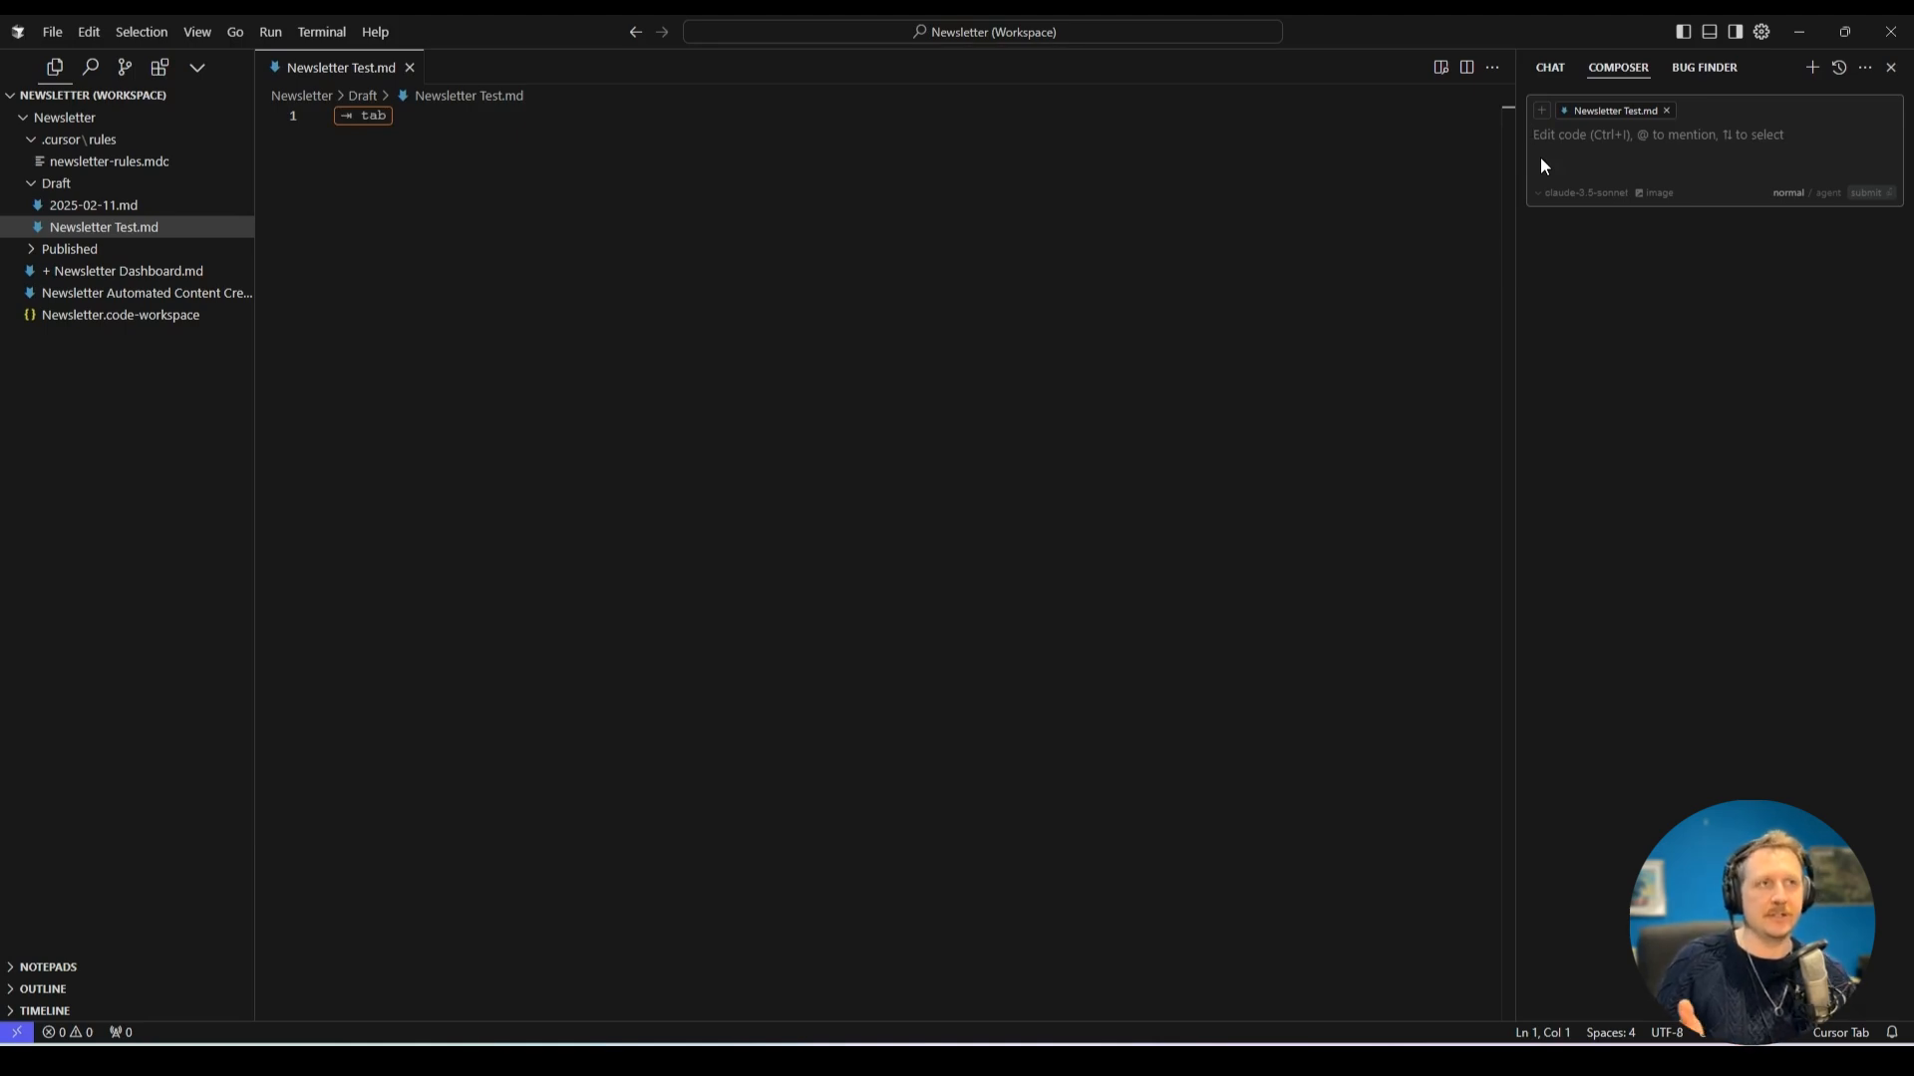
# In Composer, enter "Write me a newsletter. Here is my draft. It is a transcription from a voice note I took. Use it to write the final newsletter.".
pyautogui.click(1551, 68)
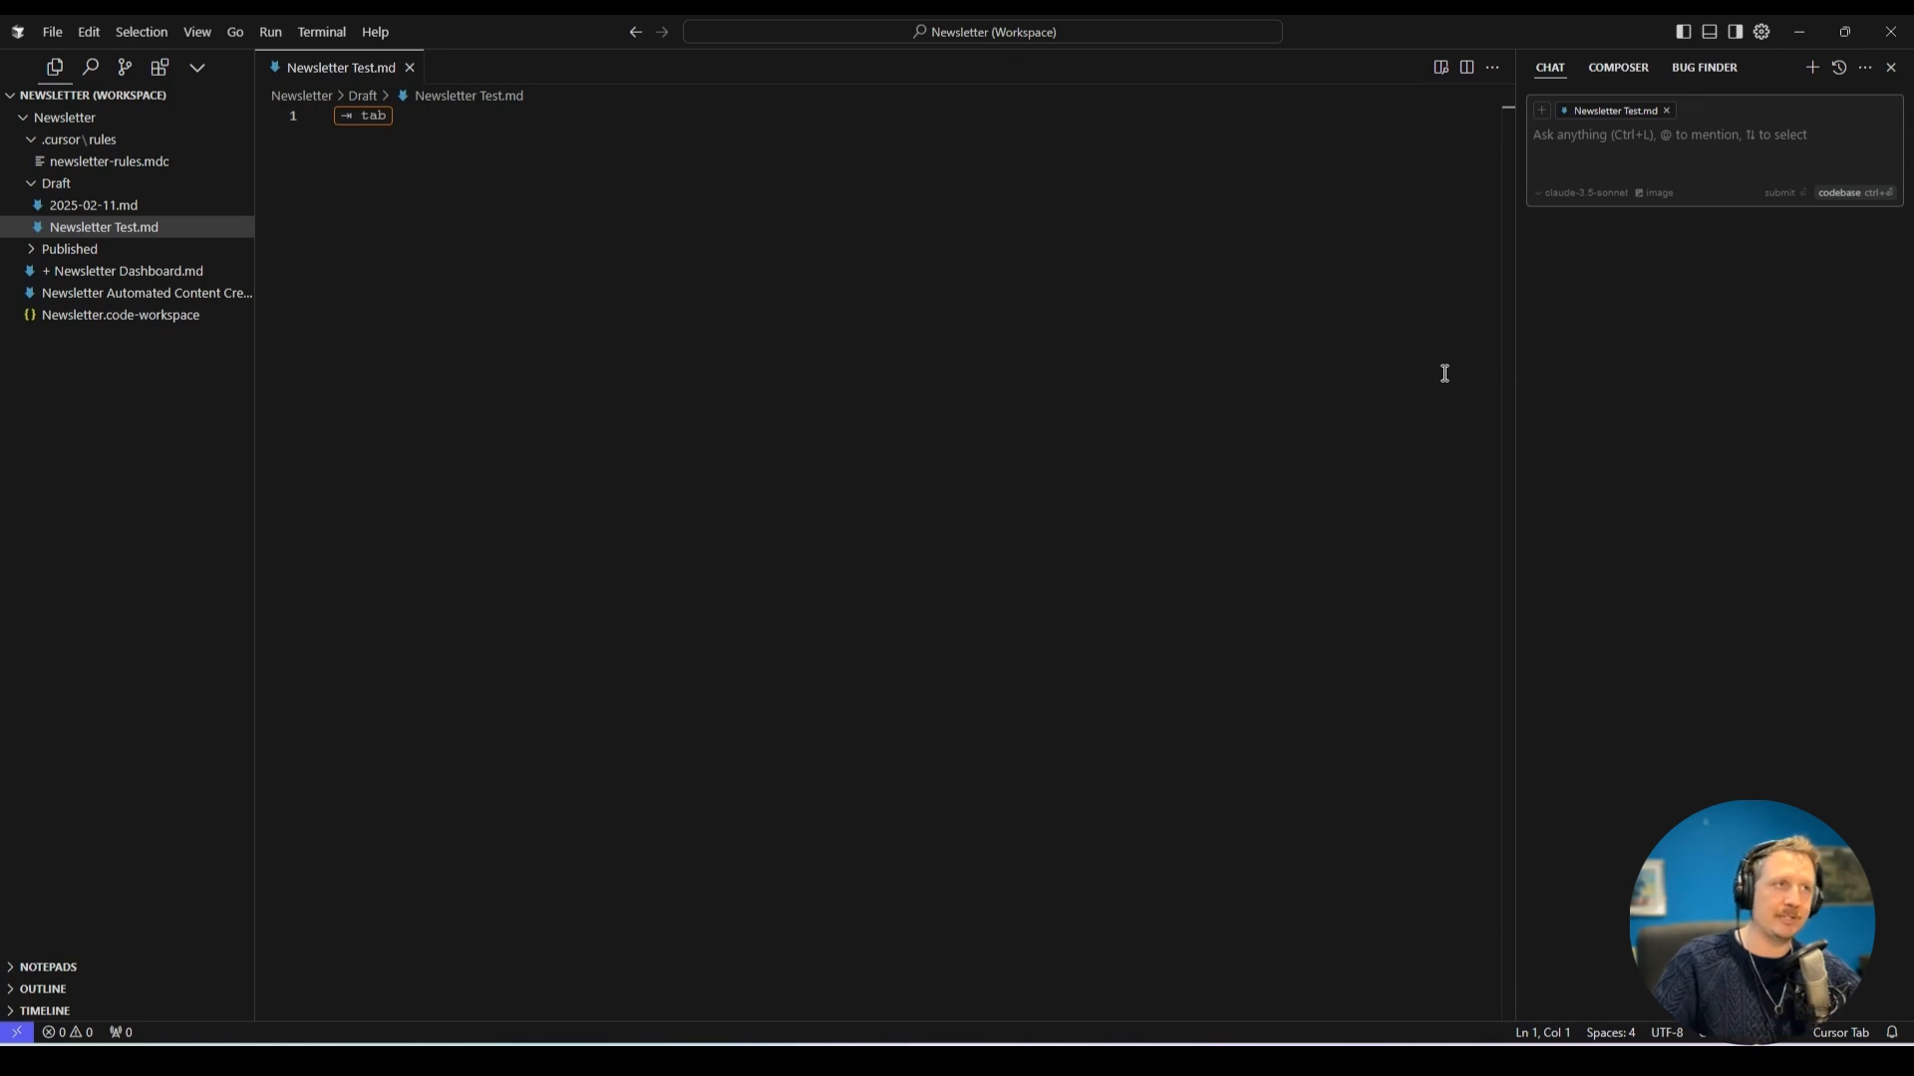
pyautogui.click(1619, 68)
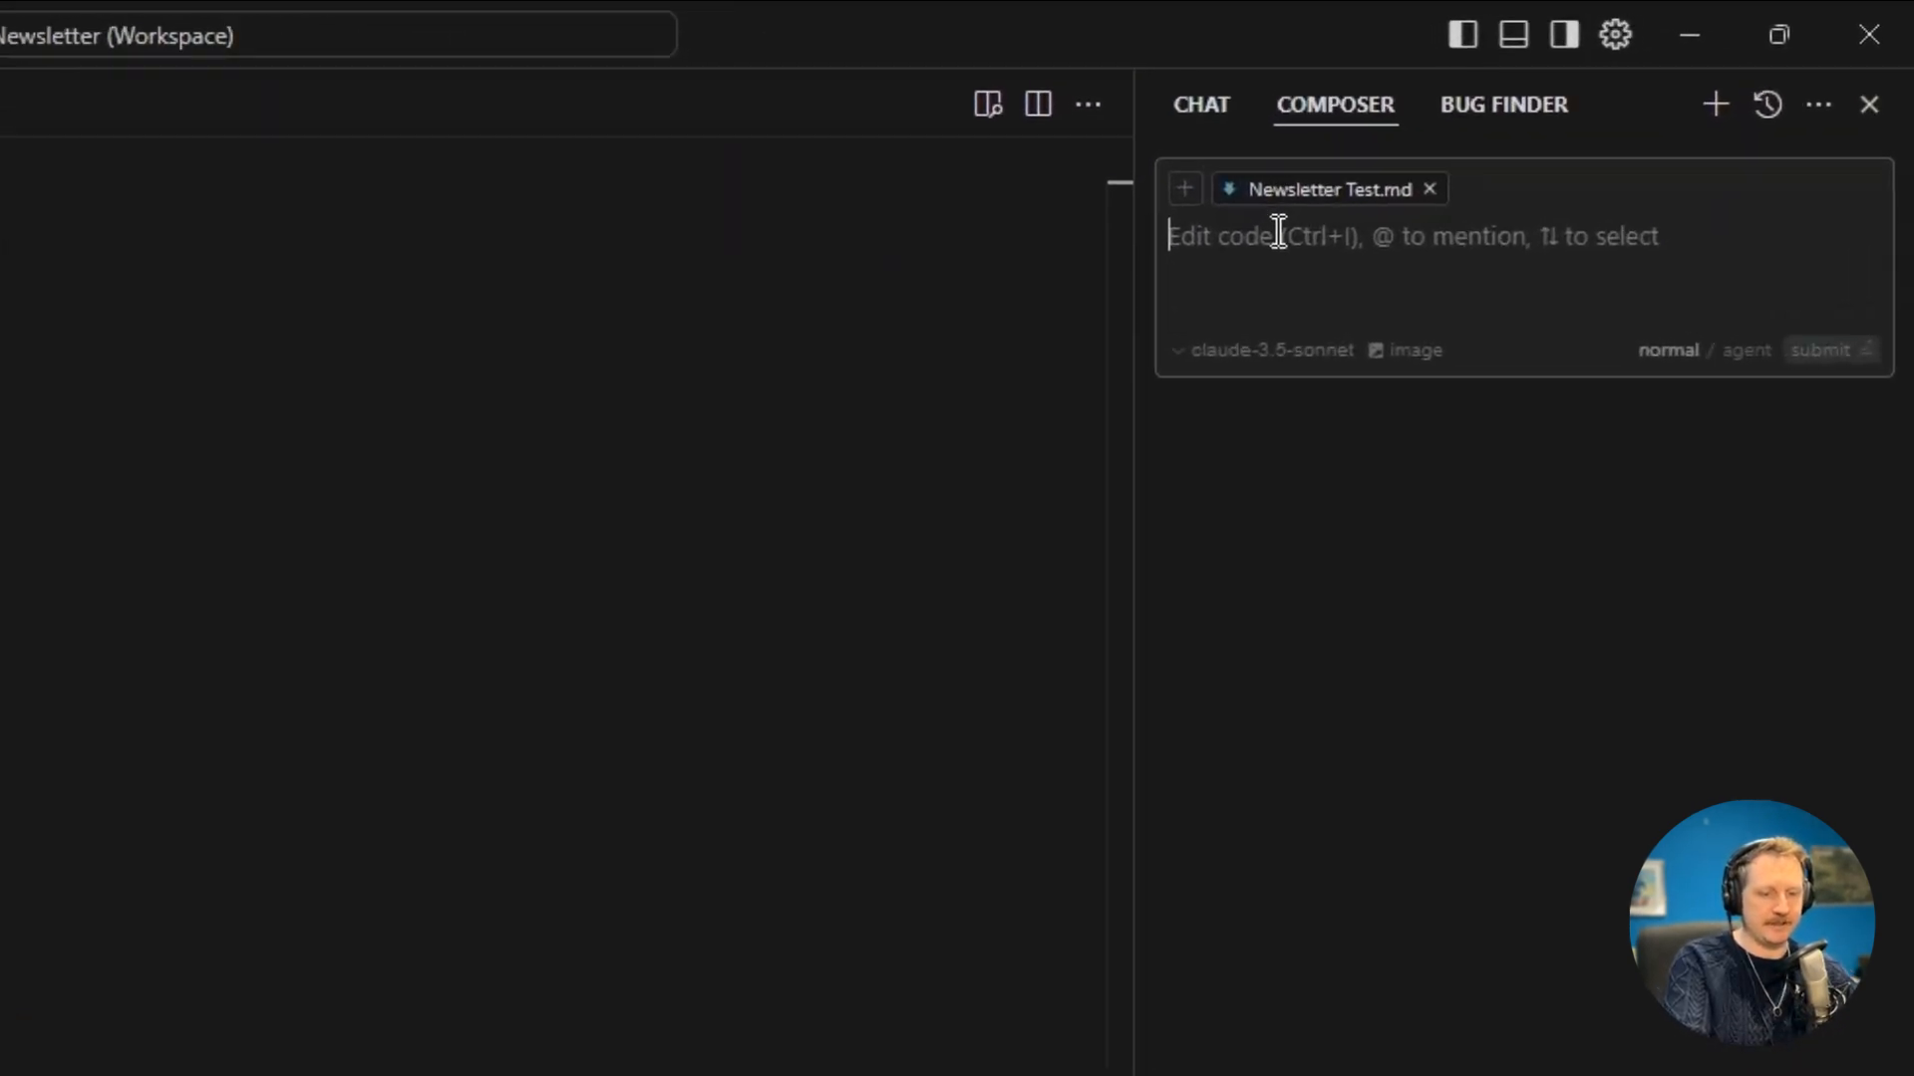
pyautogui.write('Write me a newsletter')
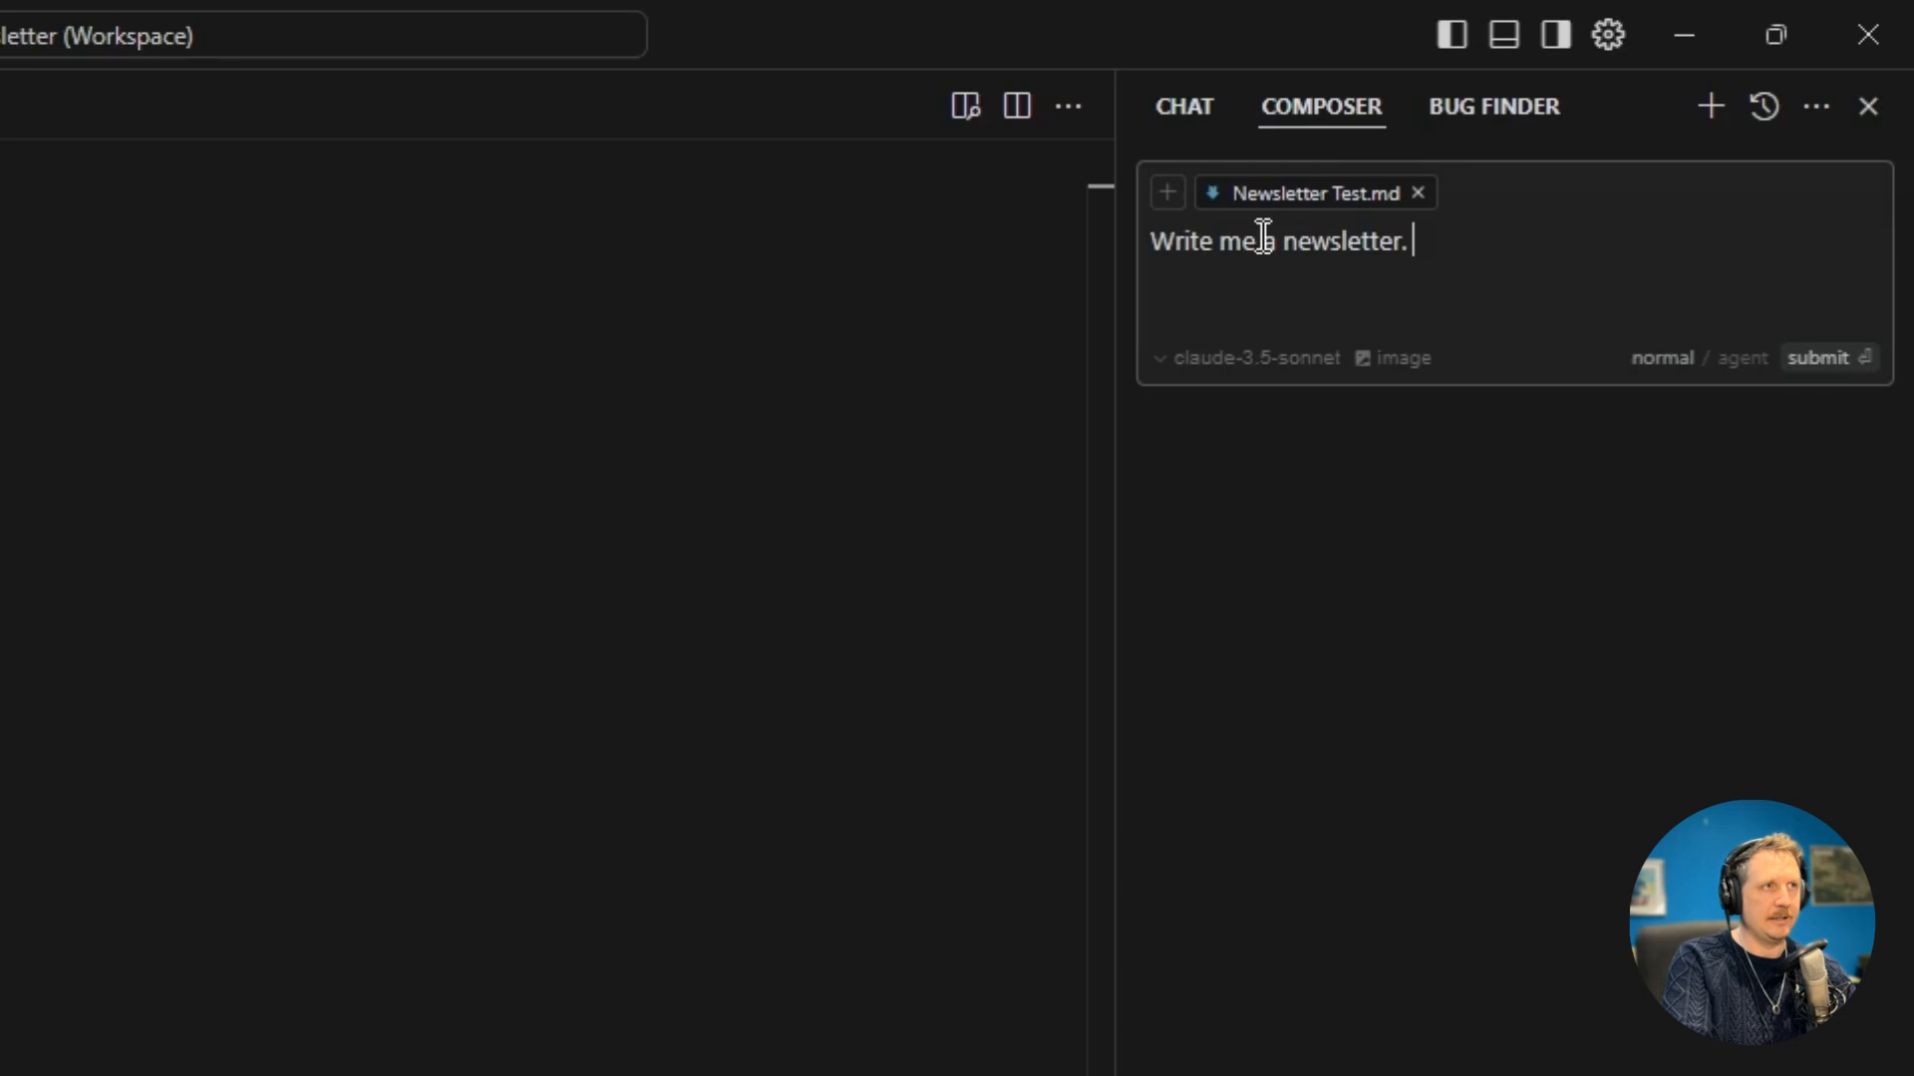
pyautogui.write('. Here i')
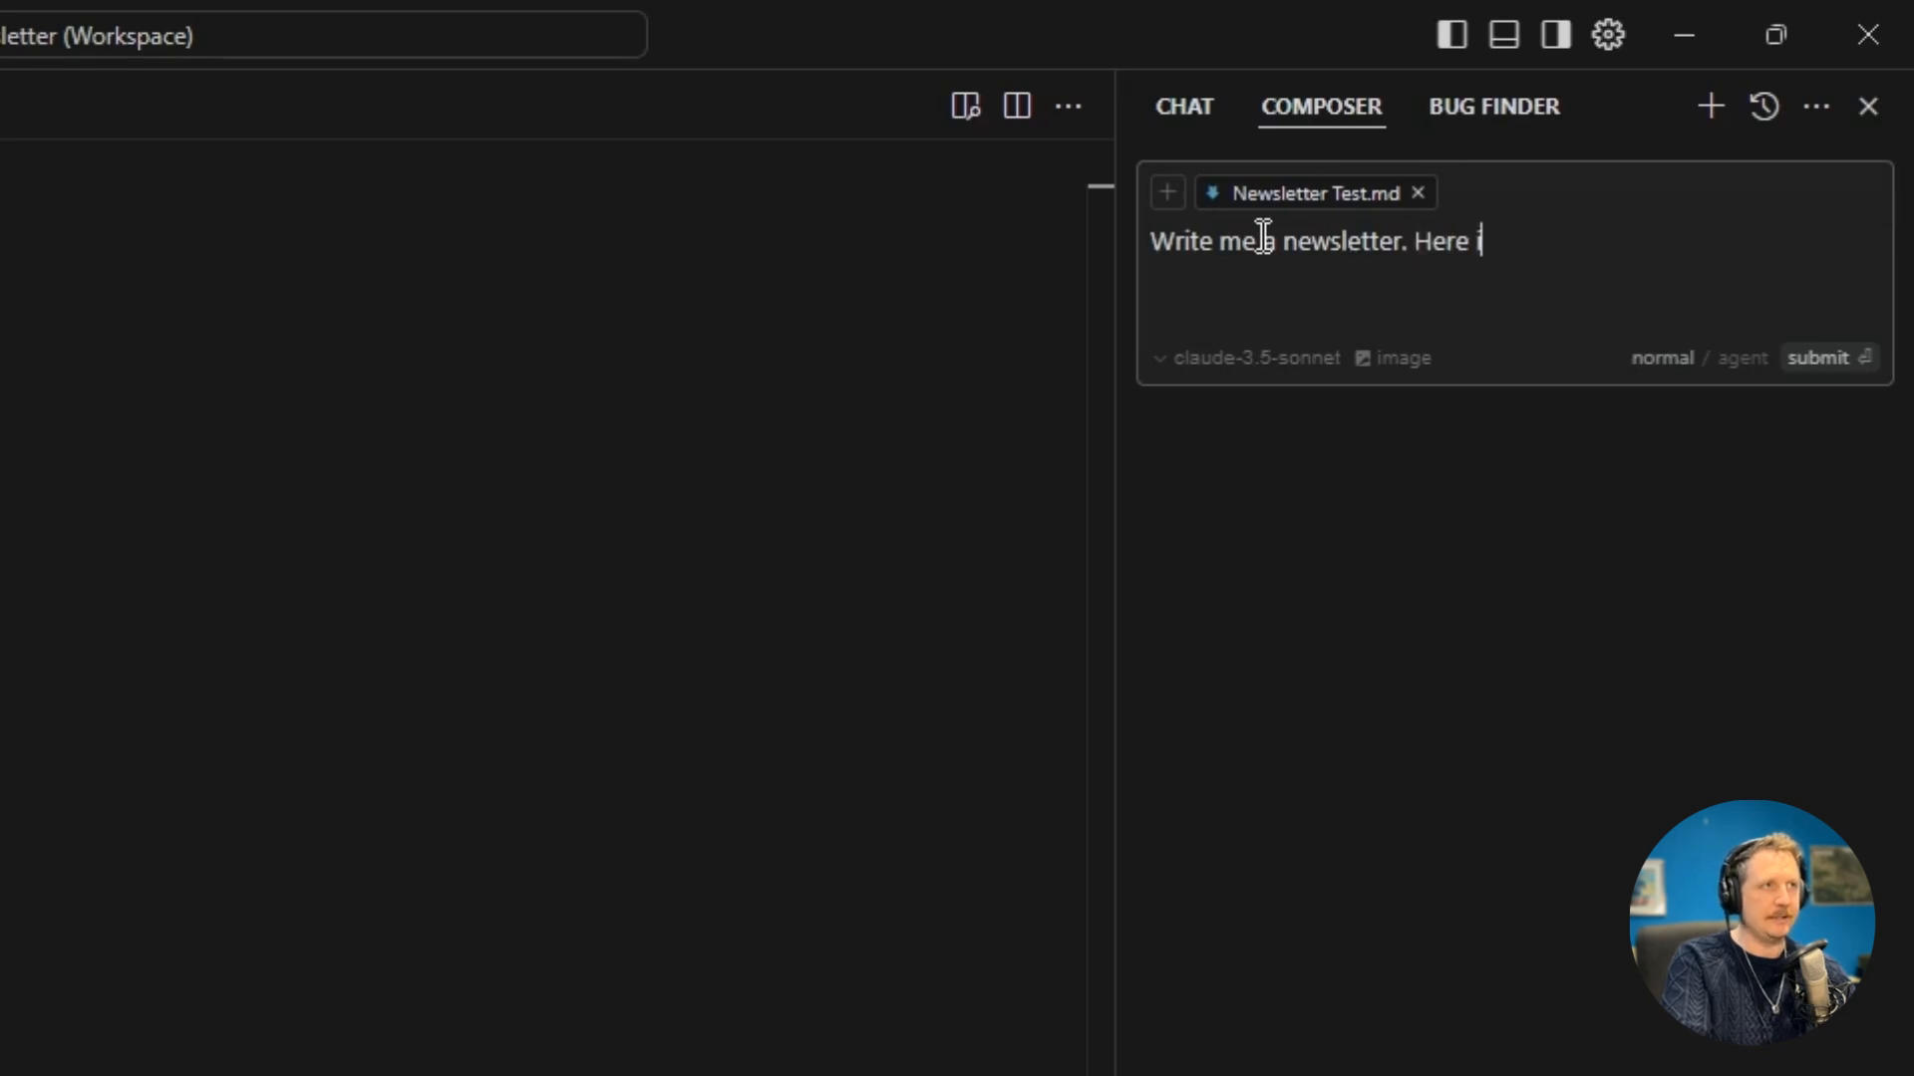
pyautogui.write('s my draft.')
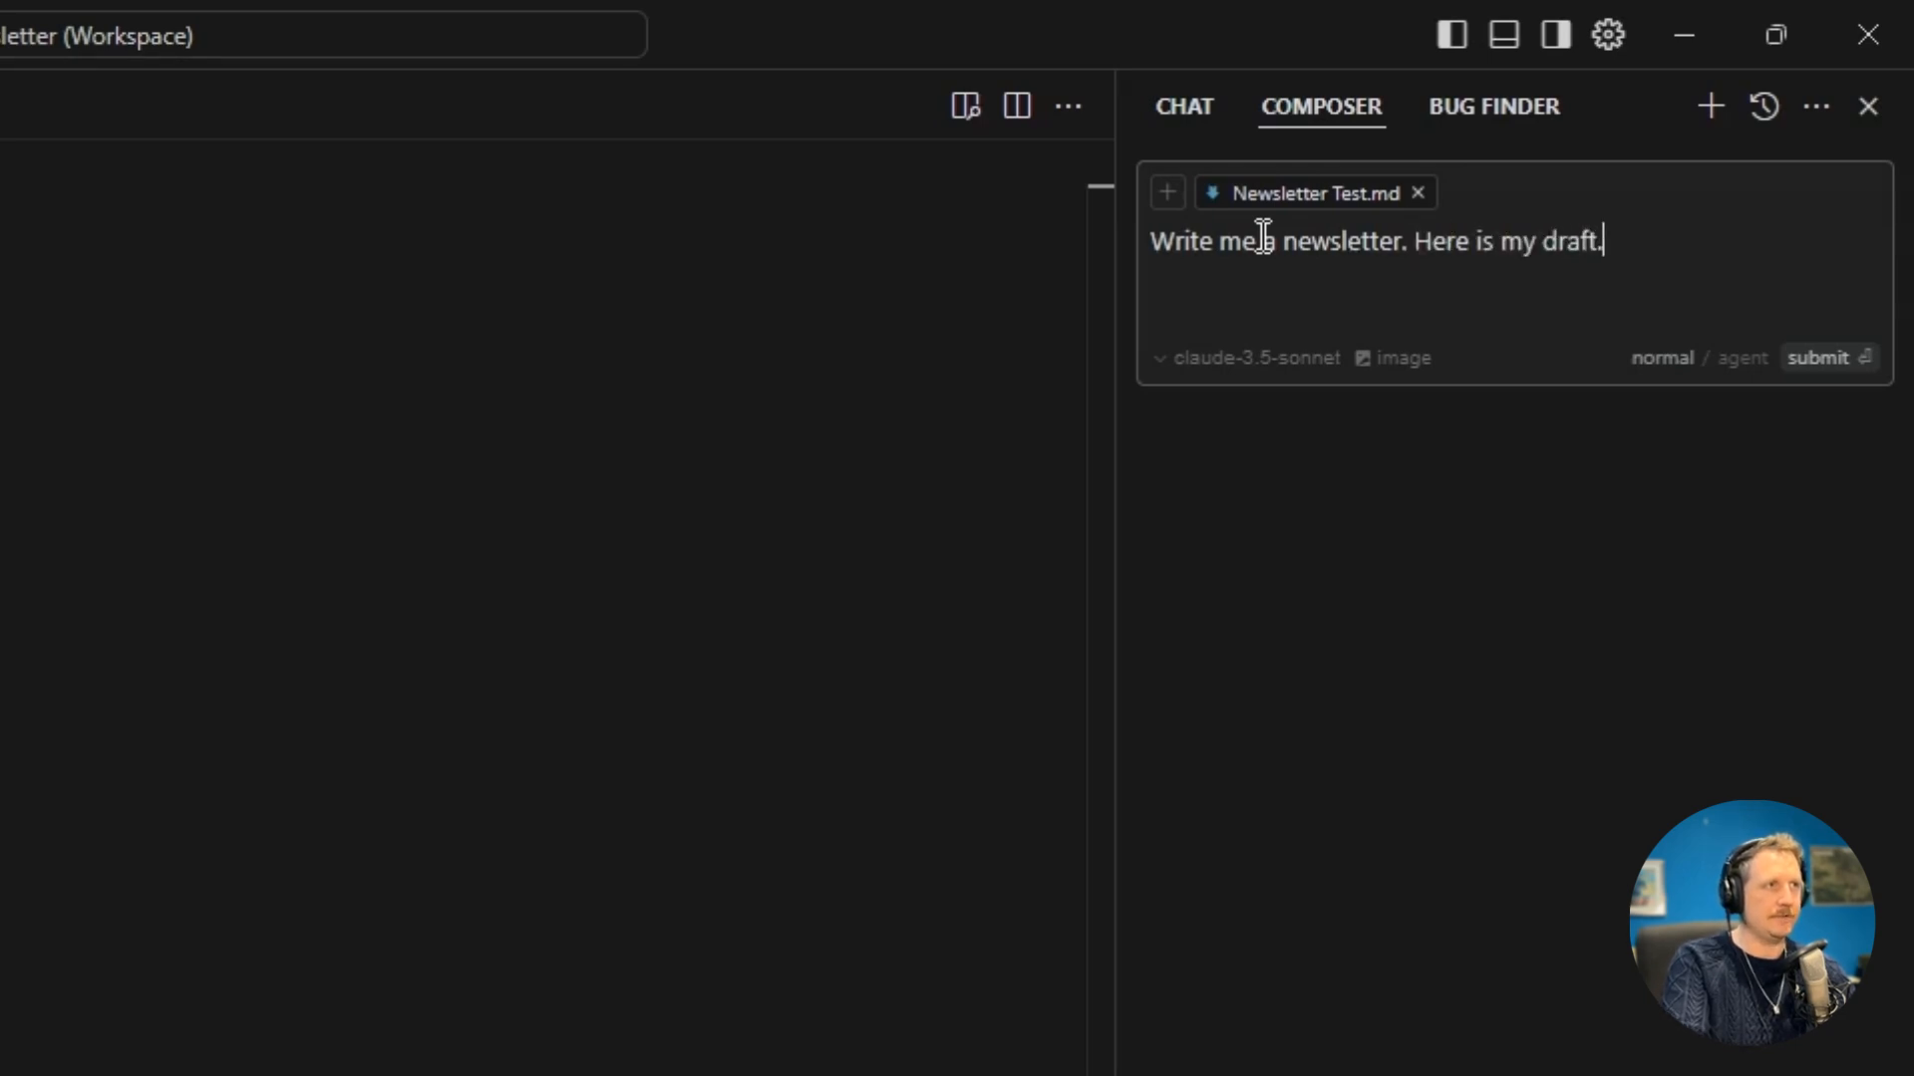
pyautogui.write(' It is a r')
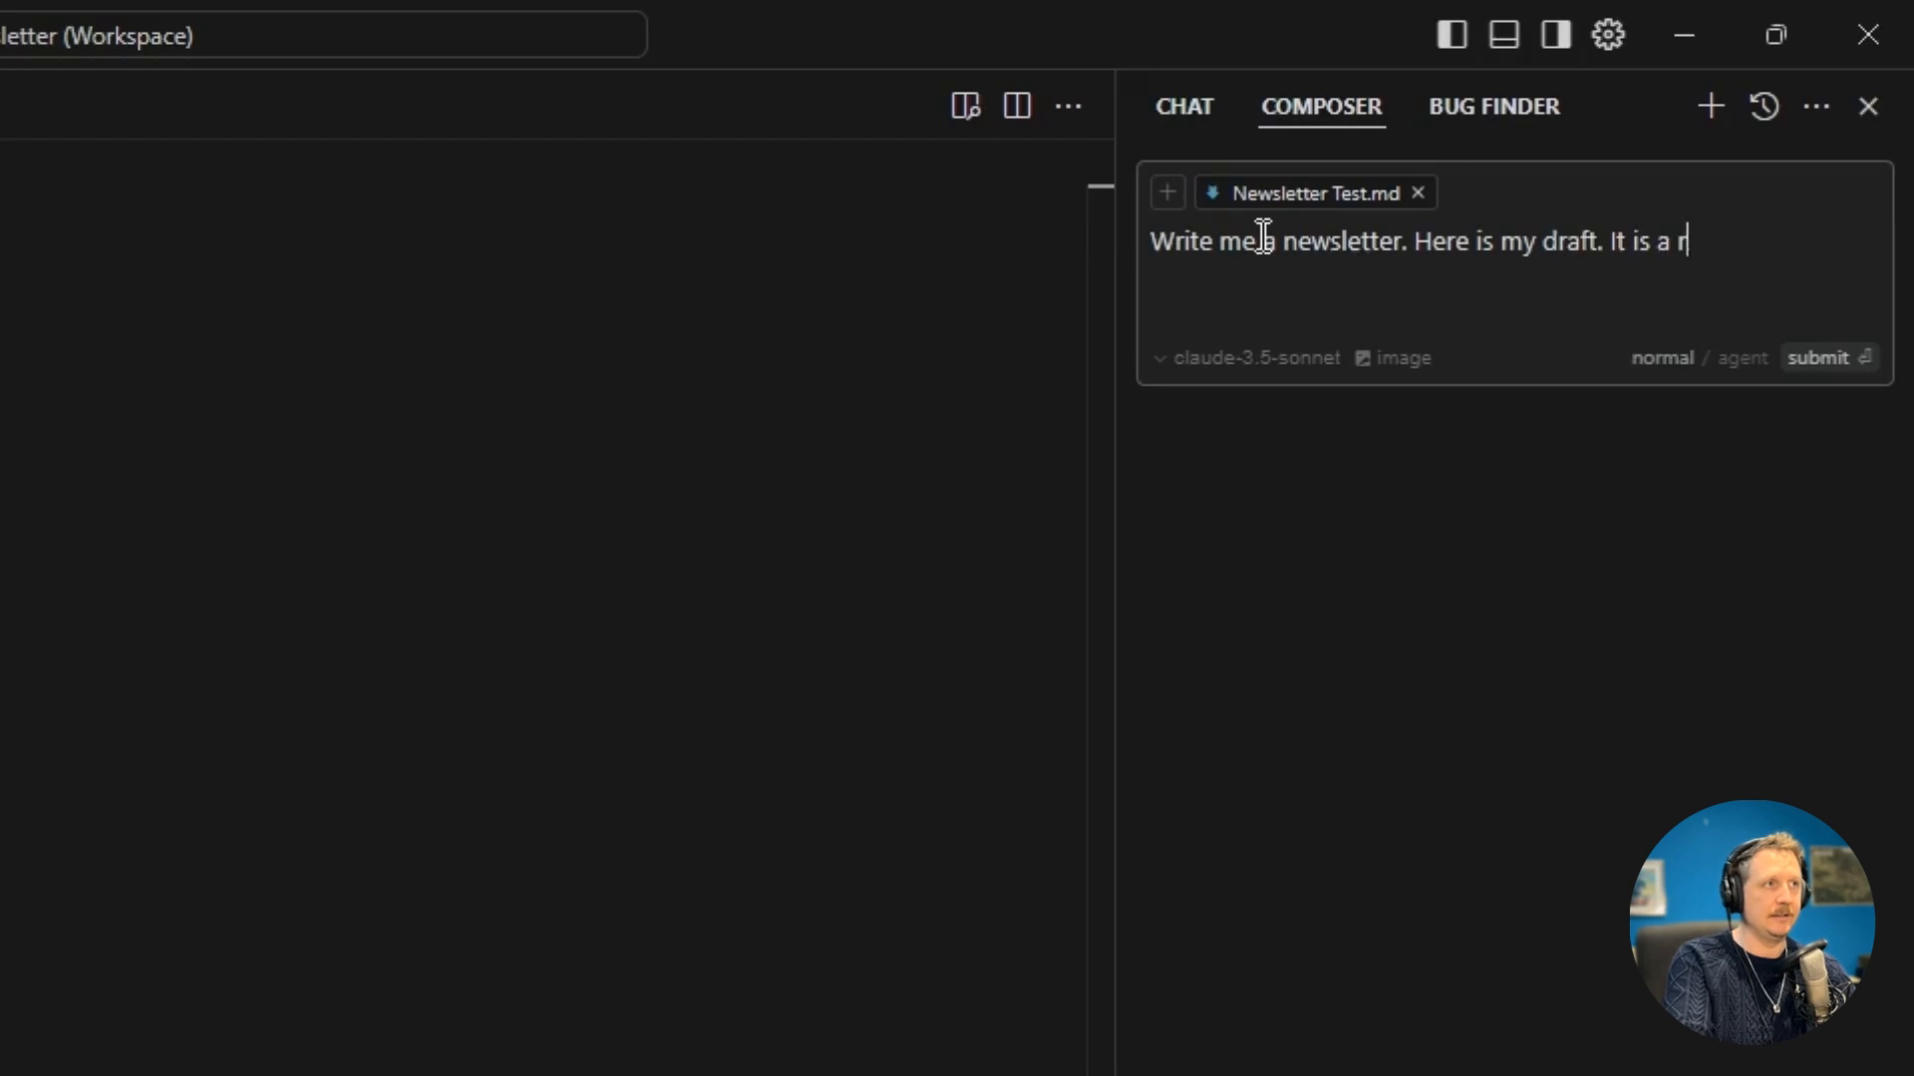
pyautogui.press('BackSpace')
pyautogui.write('transcription f')
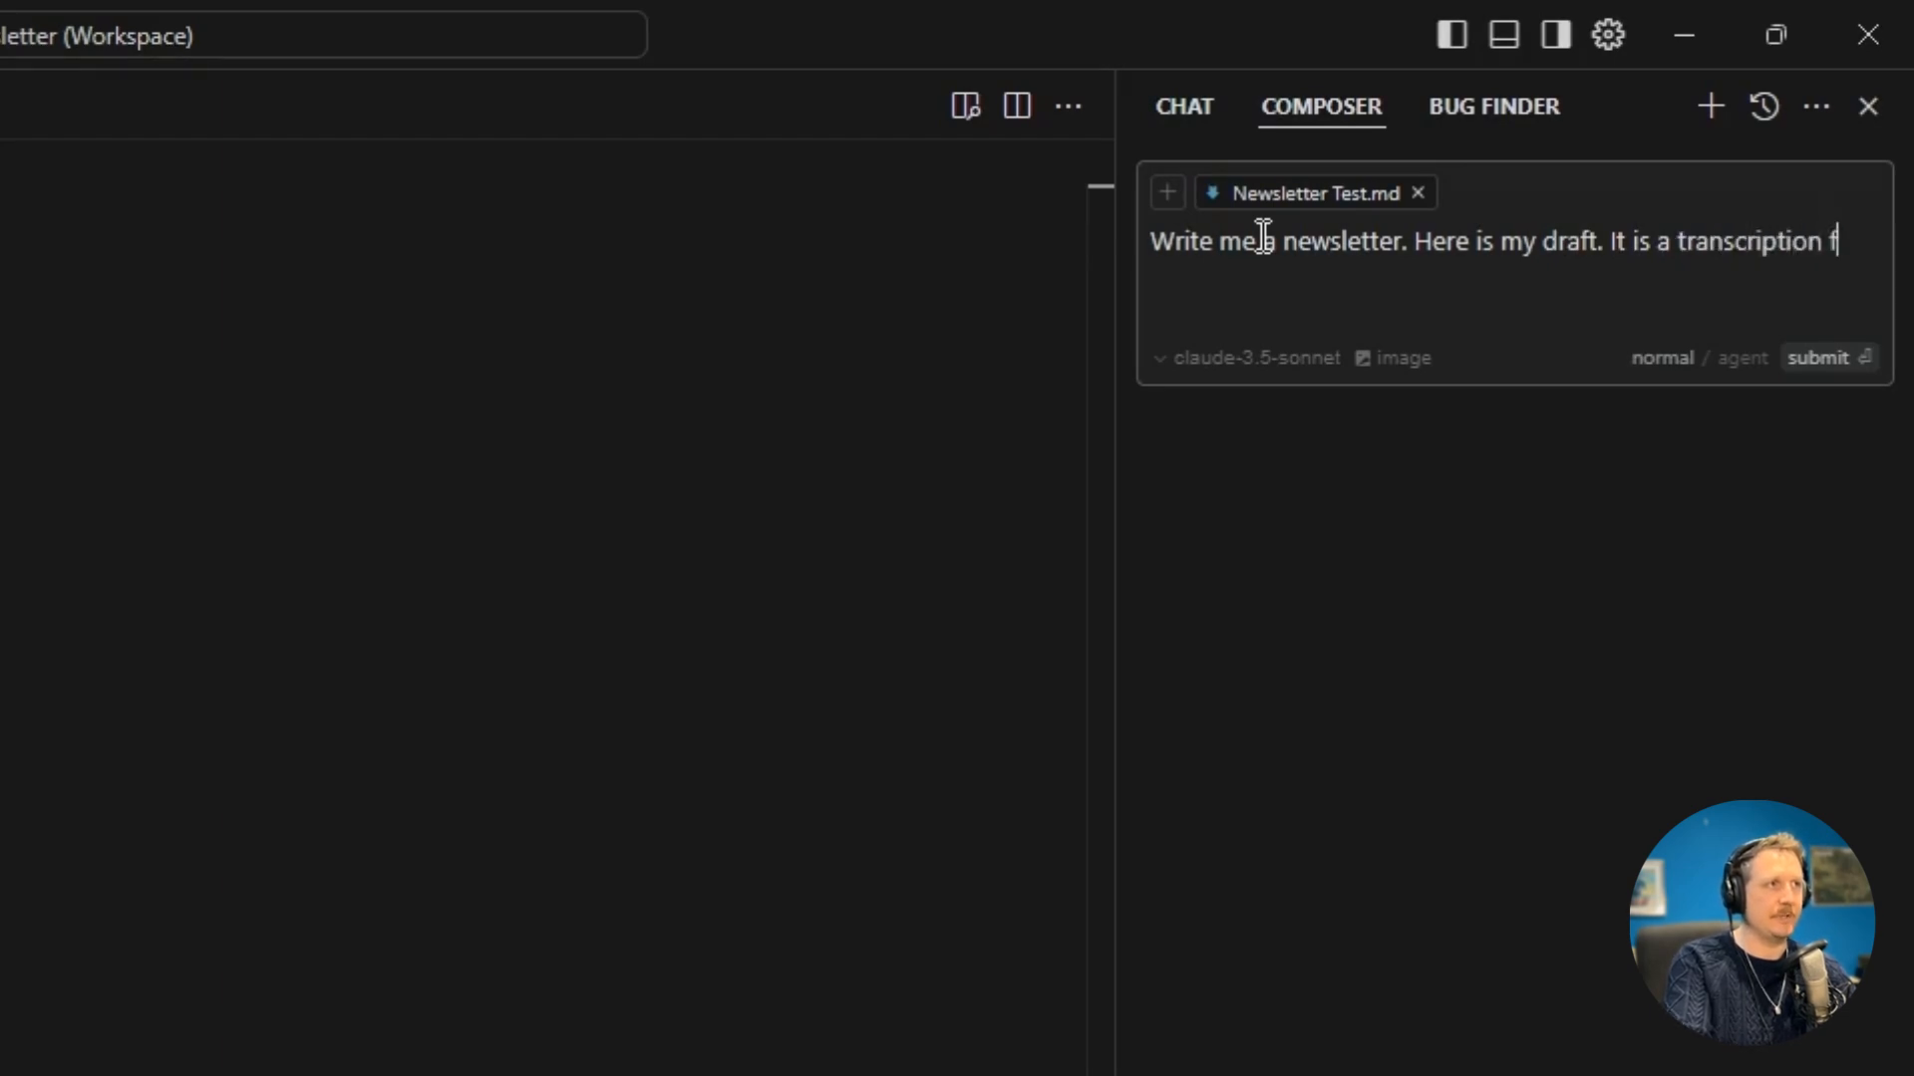
pyautogui.write('rom a voice note I took')
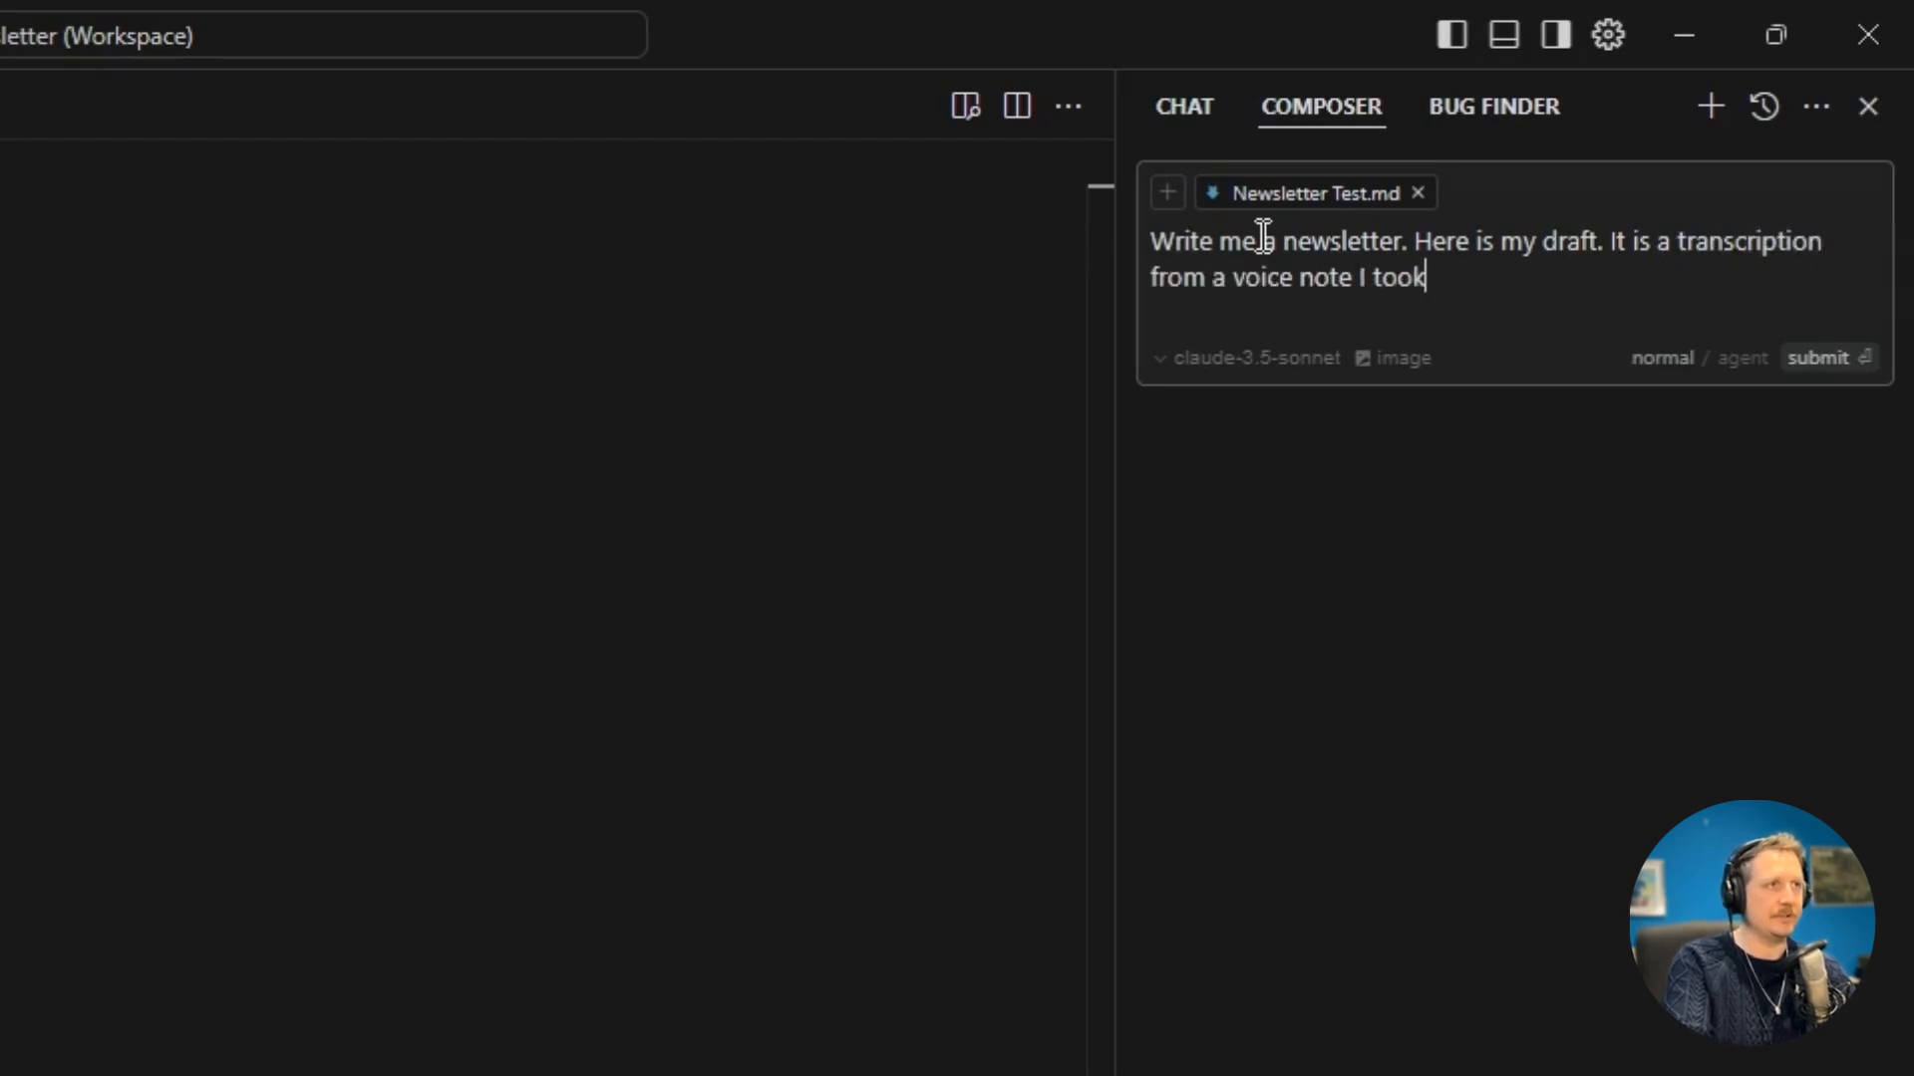
pyautogui.write('. Use it to ')
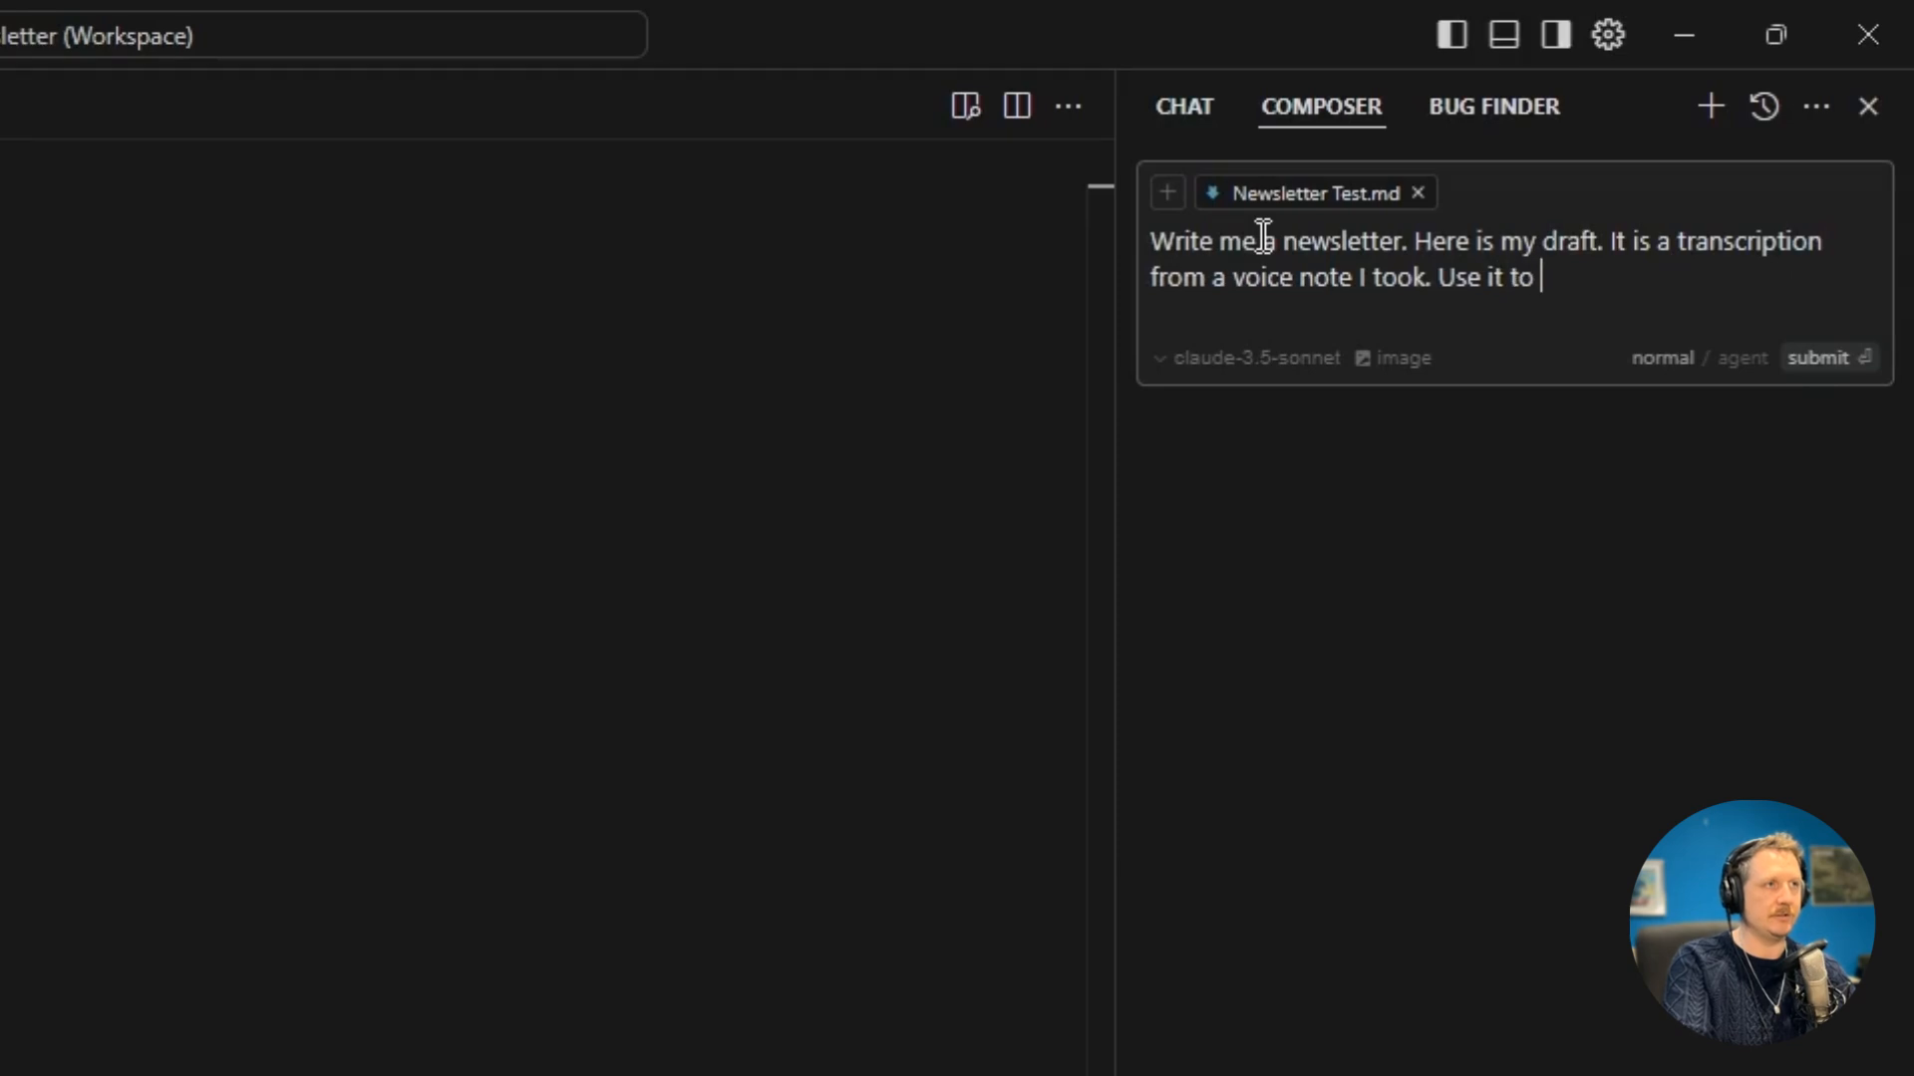
pyautogui.write('write the final ')
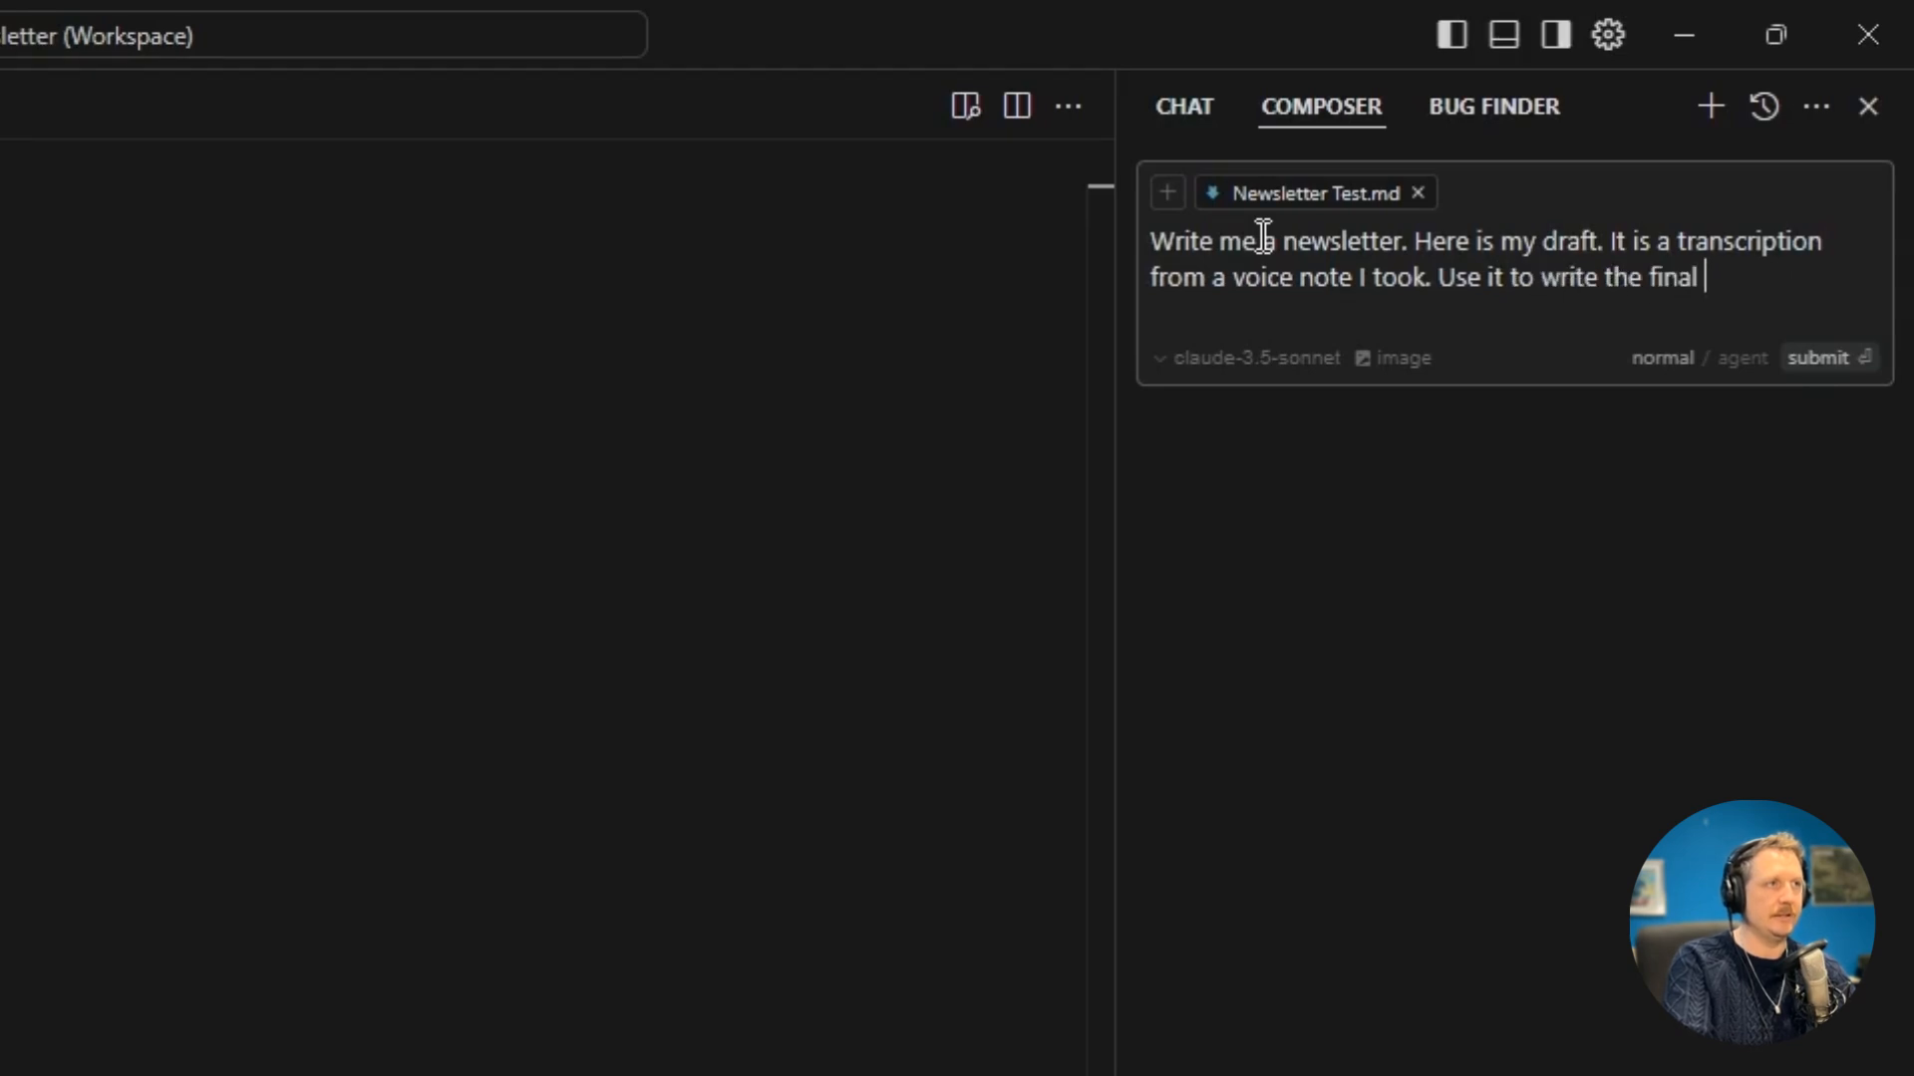
pyautogui.write('newsletter.')
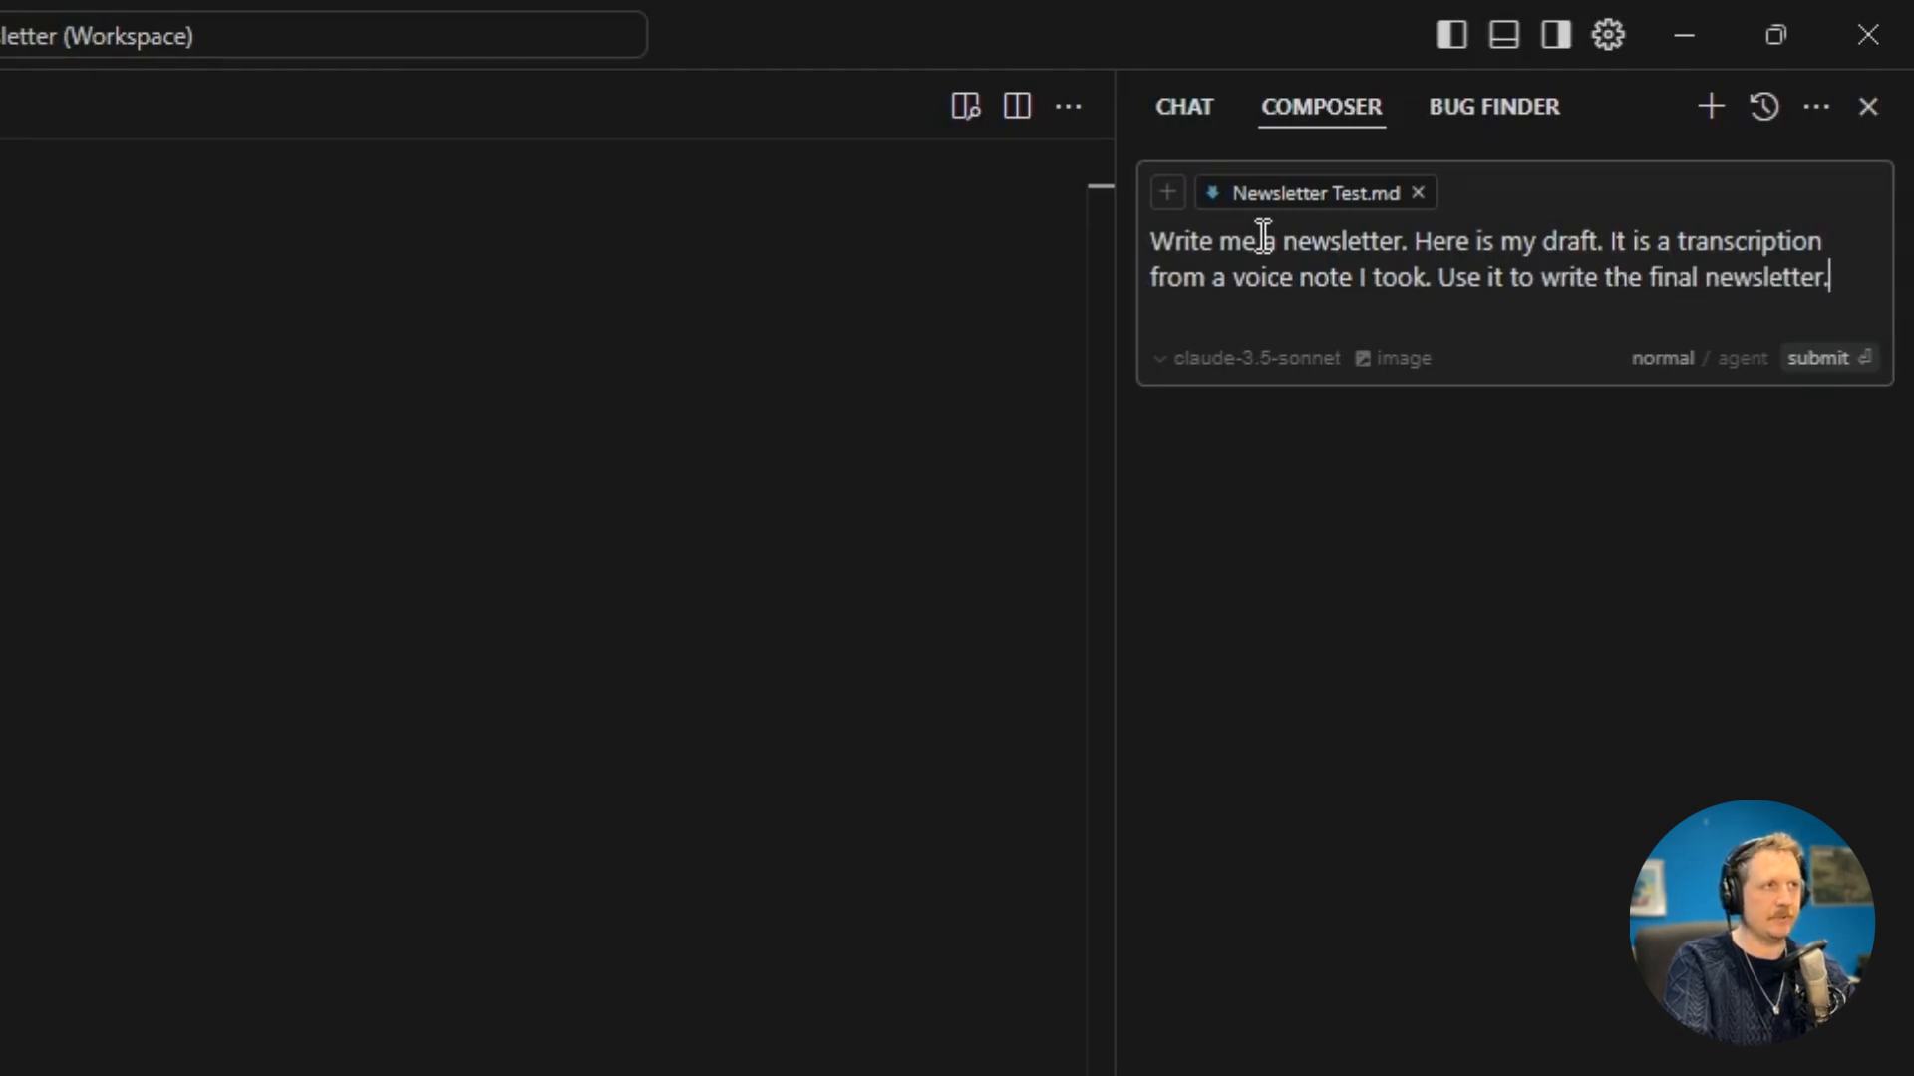
pyautogui.hotkey('shift', 'Return')
pyautogui.hotkey('shift', 'Return')
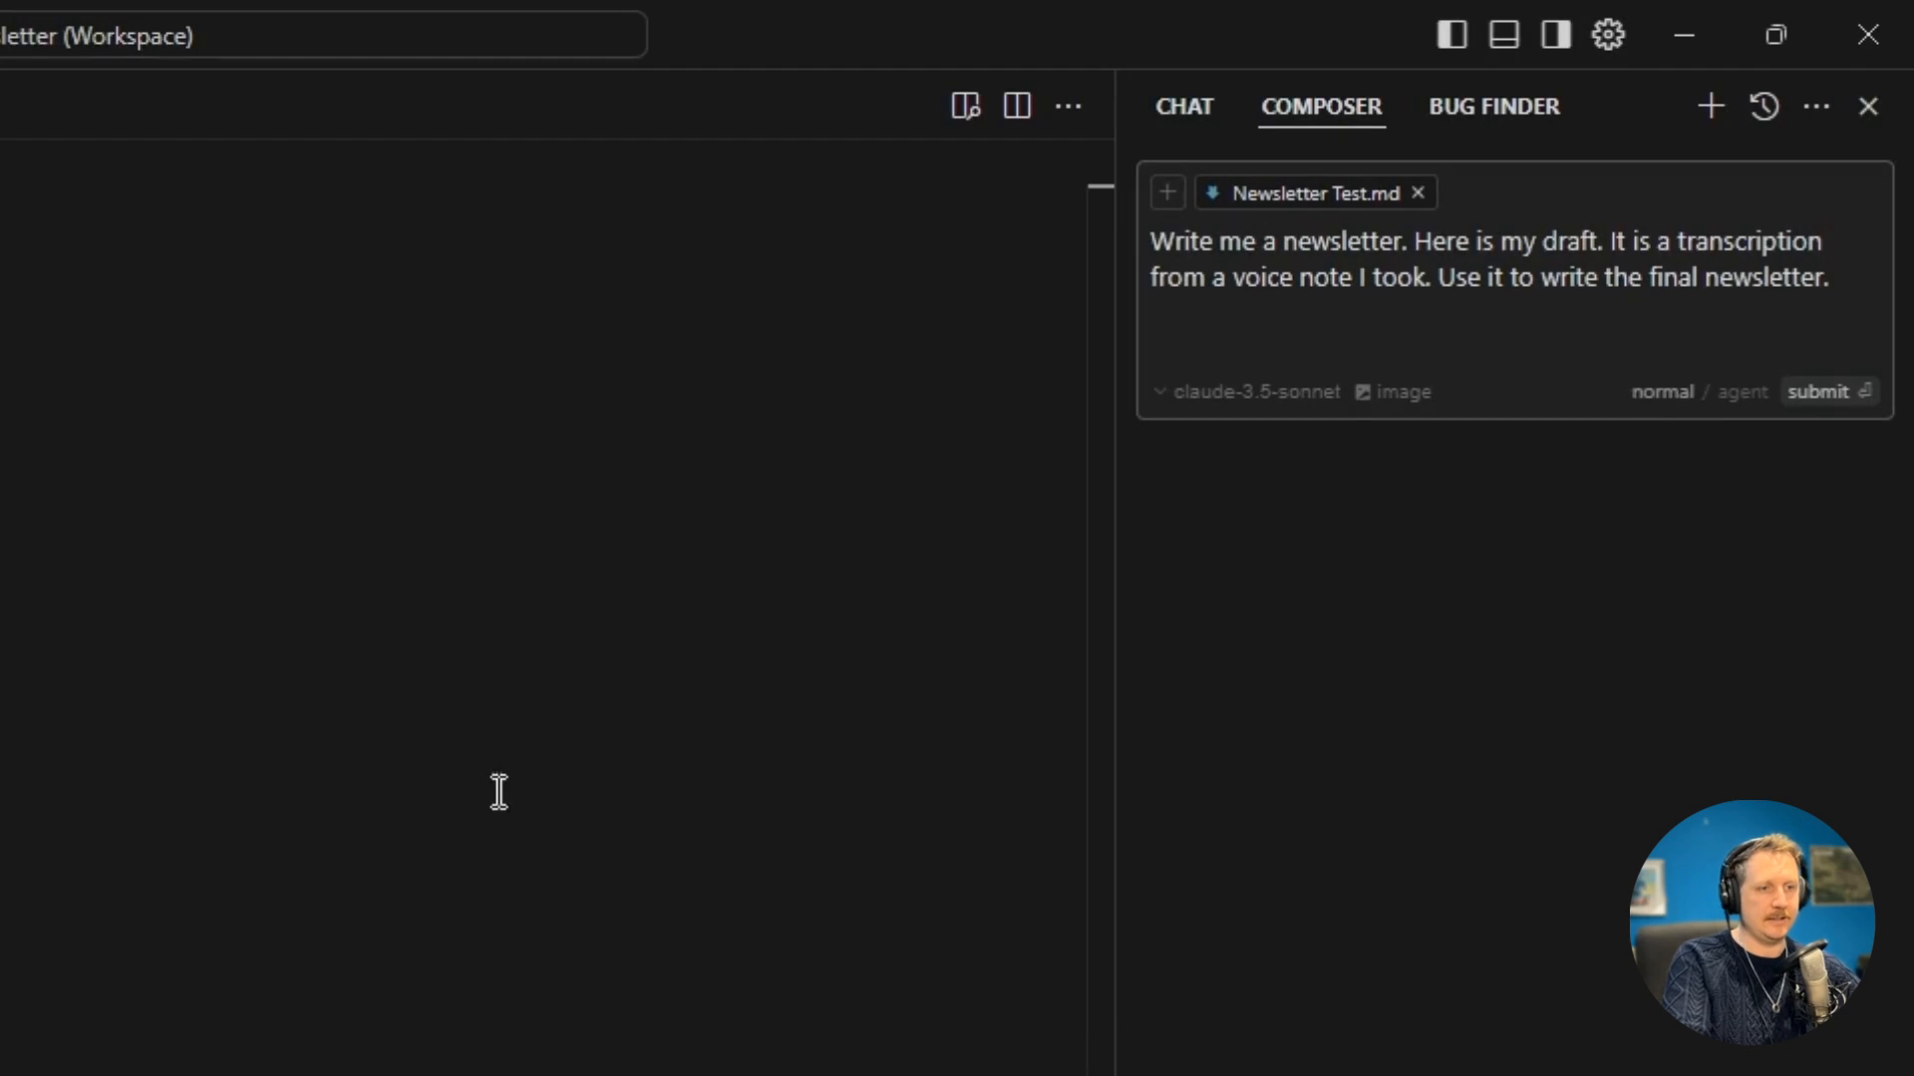
# Copy the entire voice note transcript from Typora, paste it in quotation marks below the Composer prompt in Cursor, and submit it.
pyautogui.click(329, 1073)
pyautogui.hotkey('ctrl', 'a')
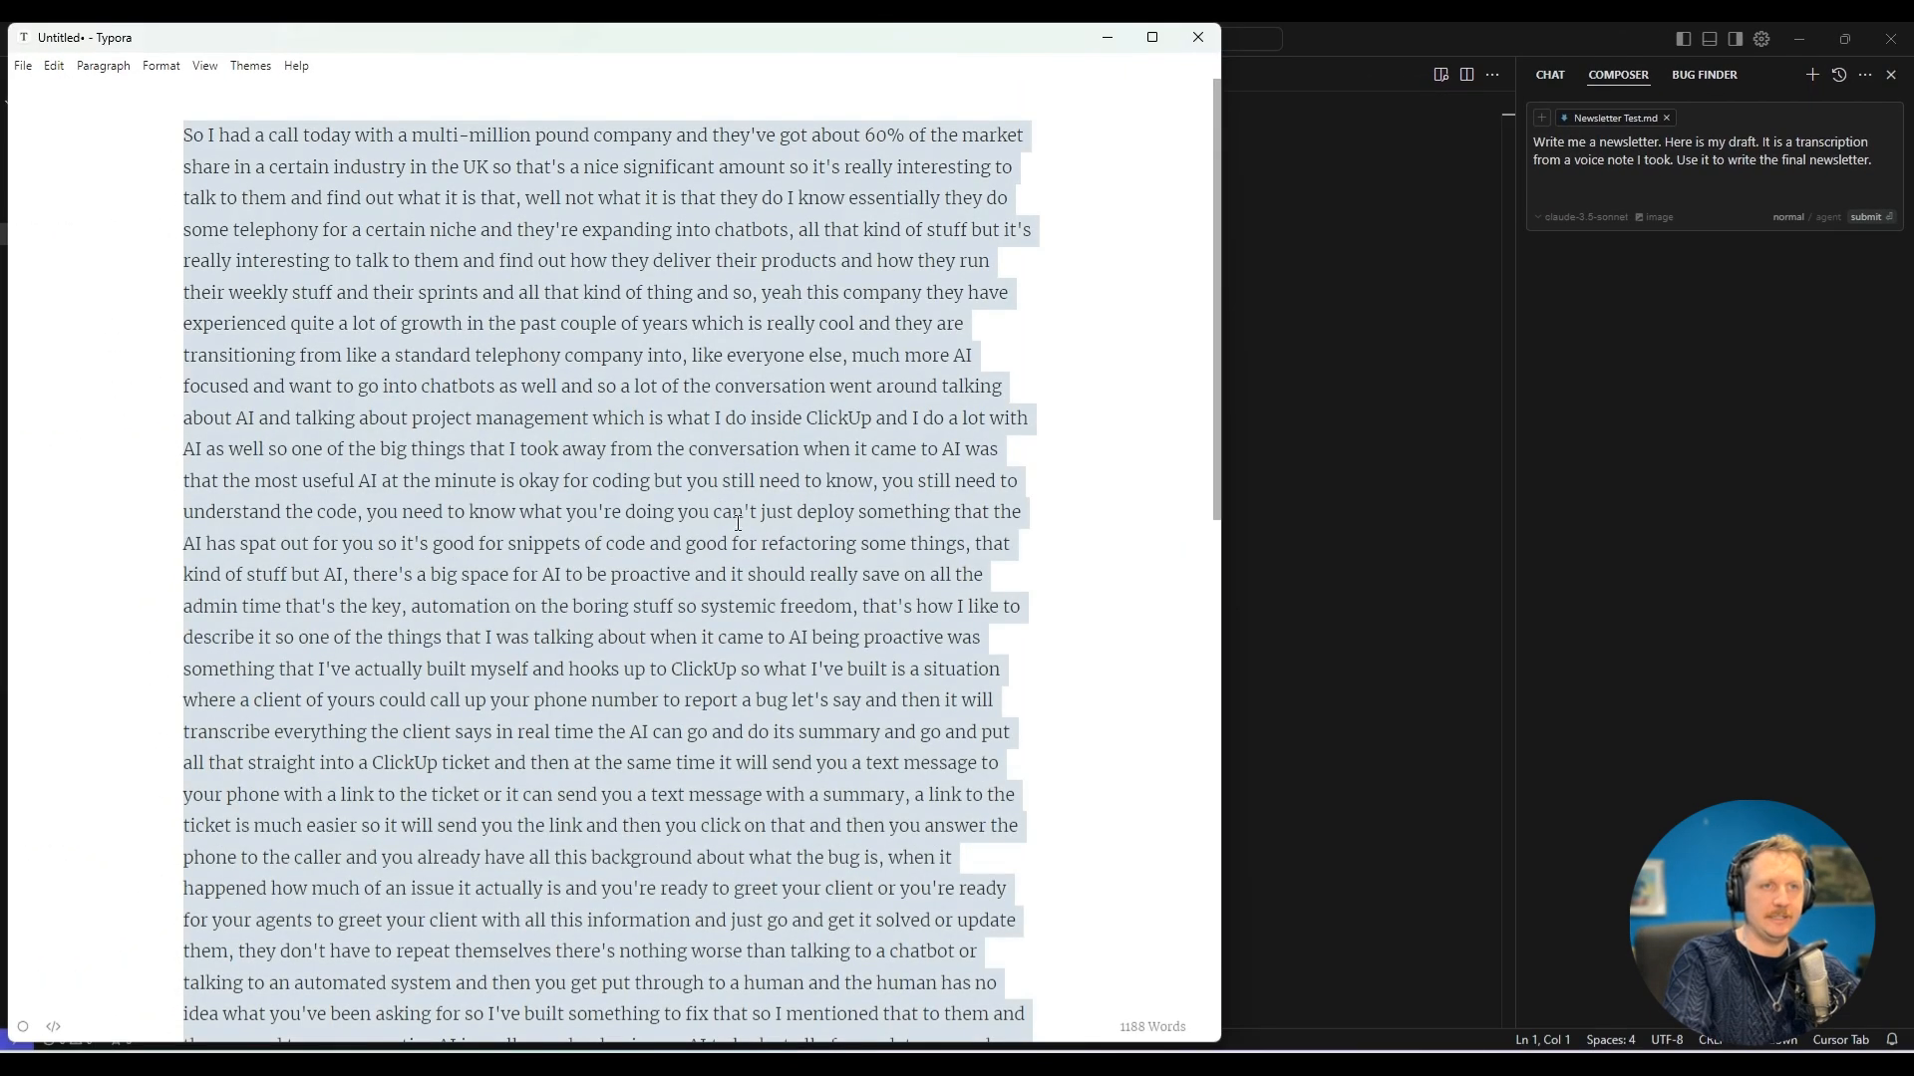
pyautogui.hotkey('alt', 'Tab')
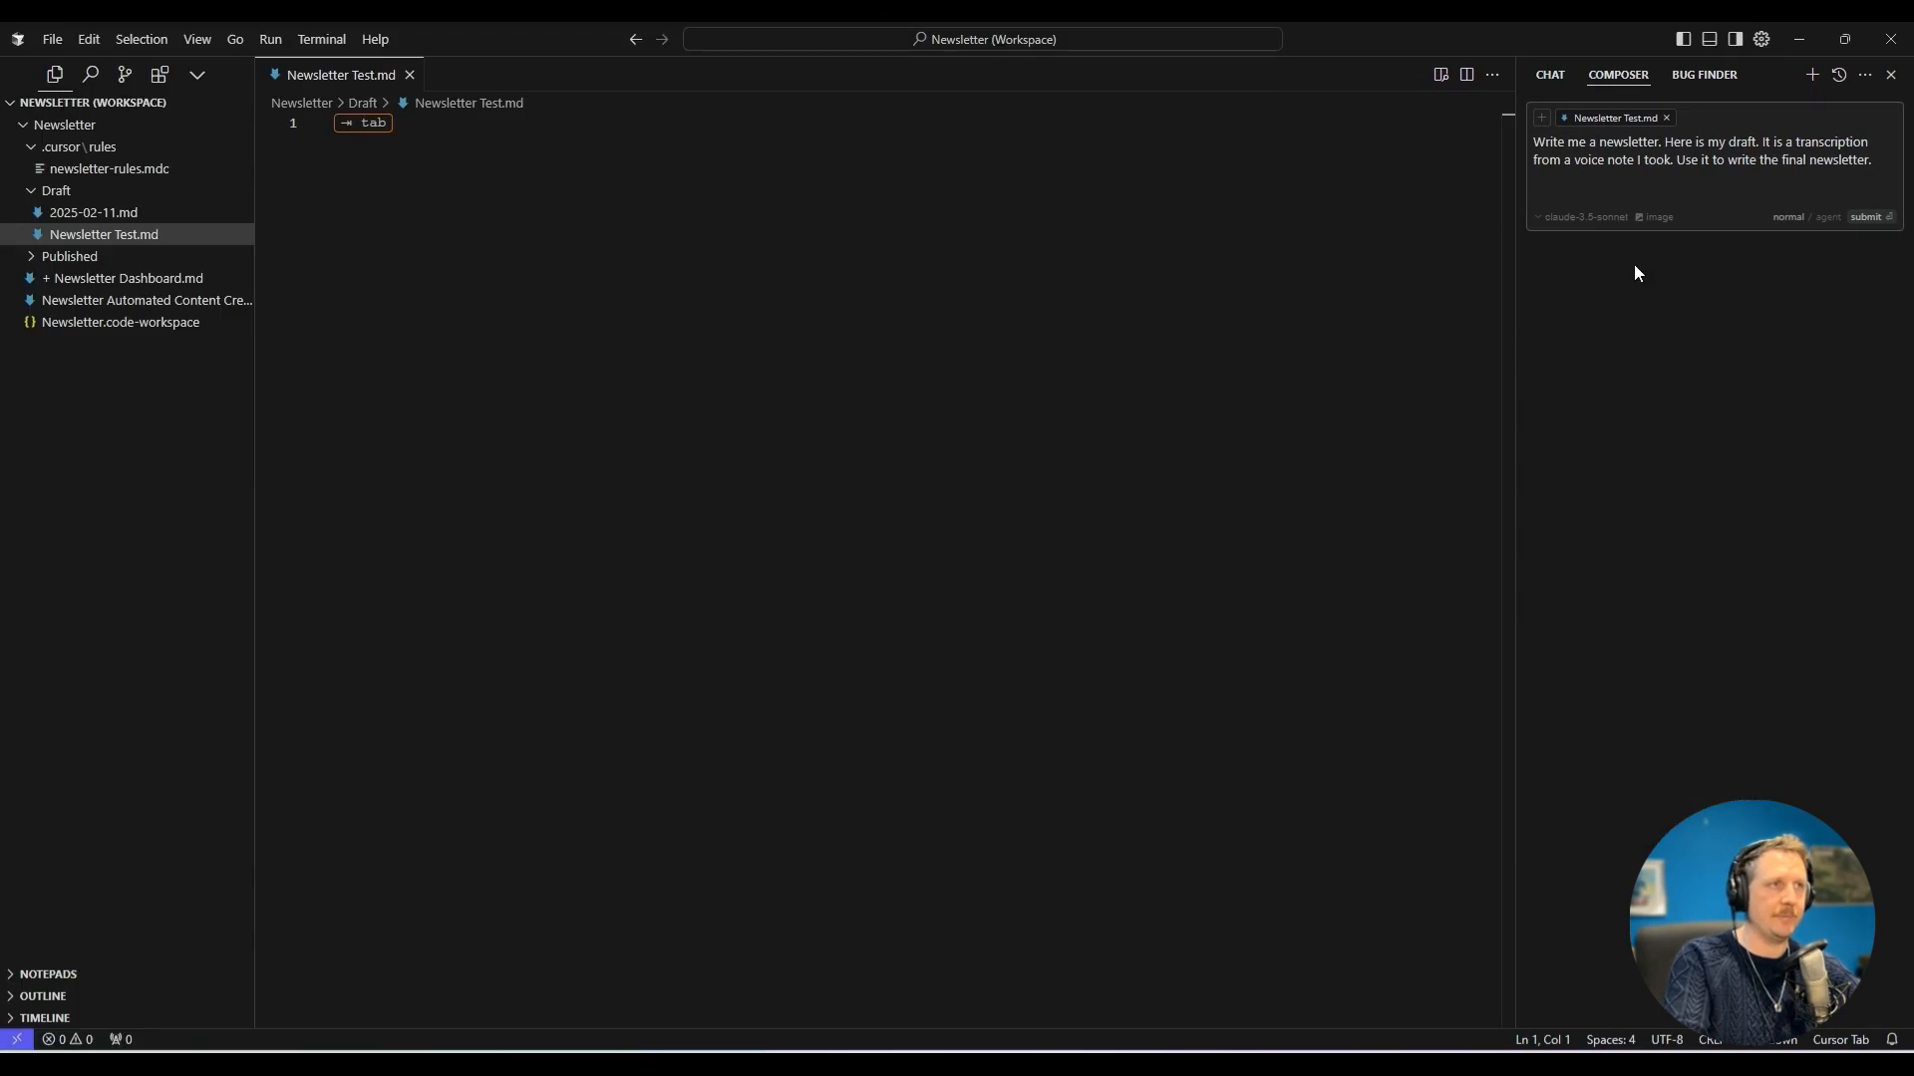
pyautogui.write('"')
pyautogui.hotkey('ctrl', 'v')
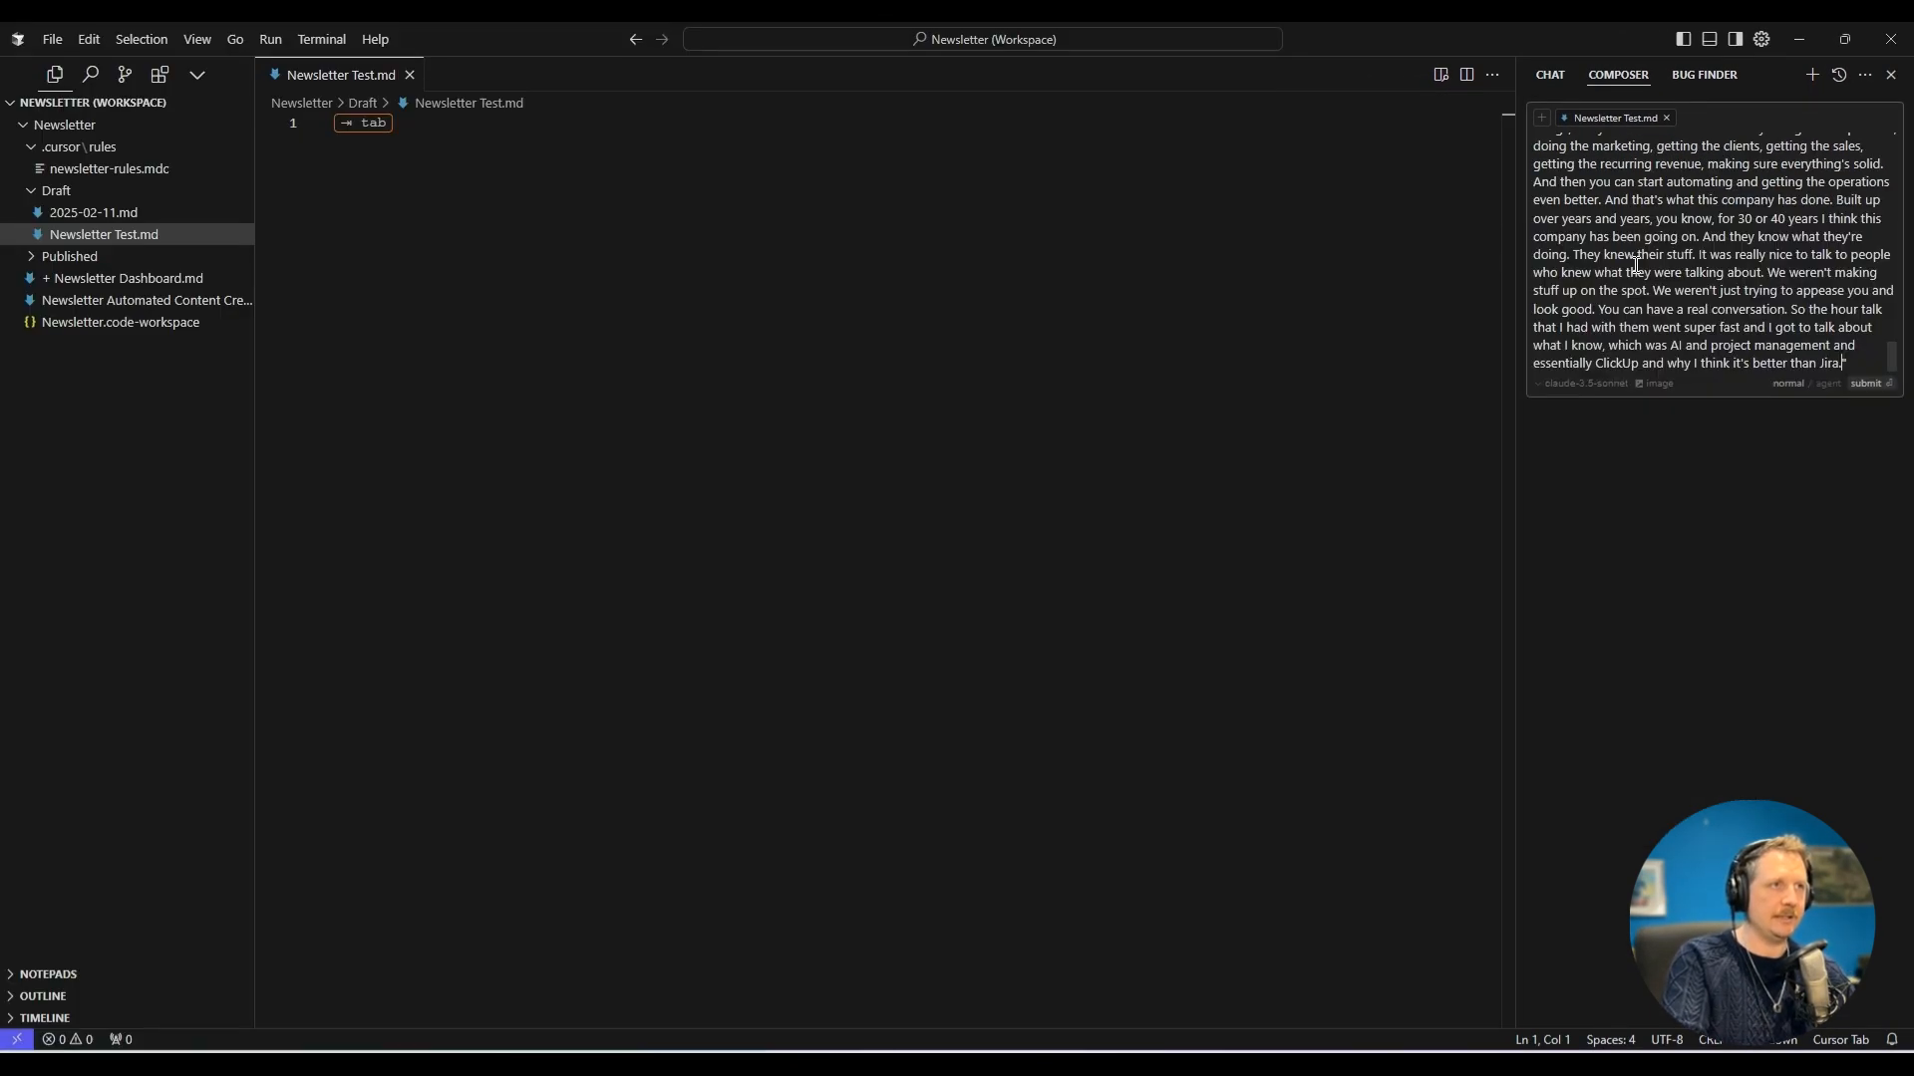
pyautogui.press('Return')
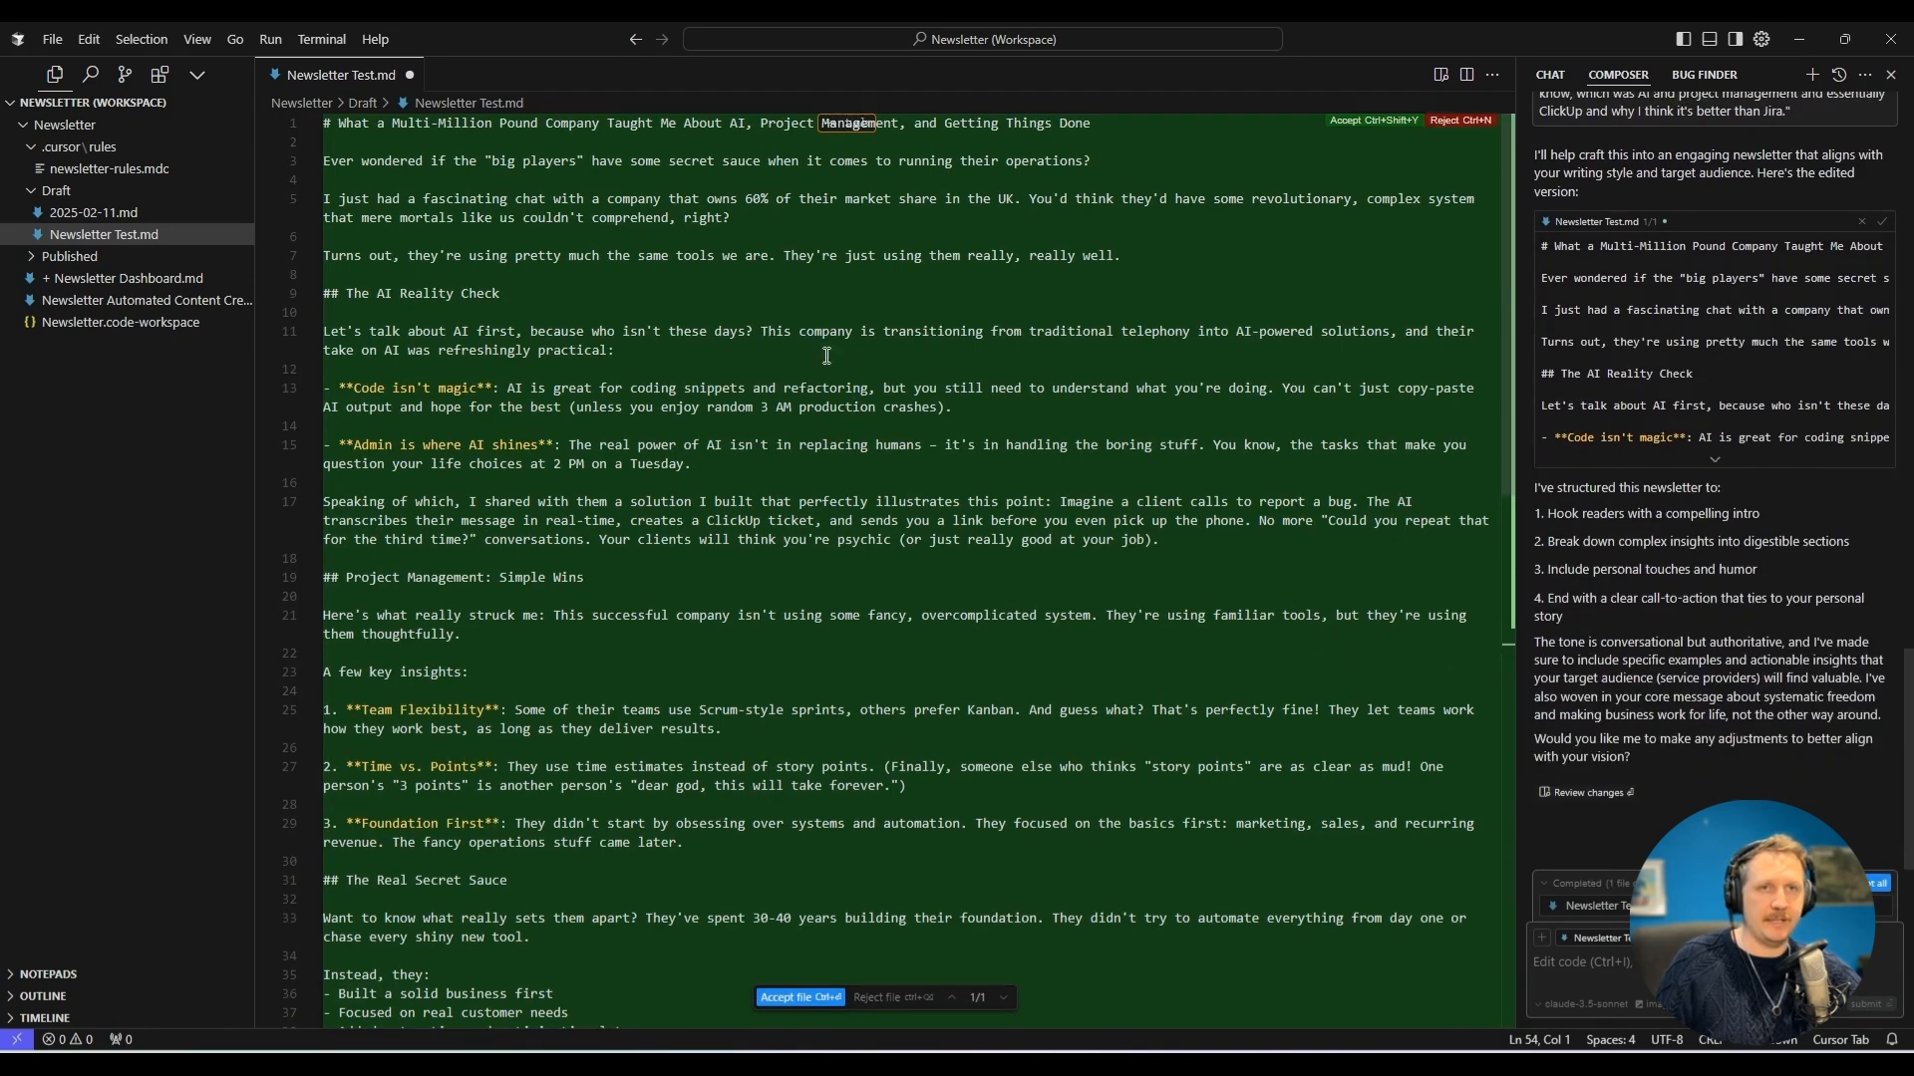
# Review the generated newsletter in Newsletter Test.md and accept the changes to the file.
pyautogui.scroll(-8, 635, 538)
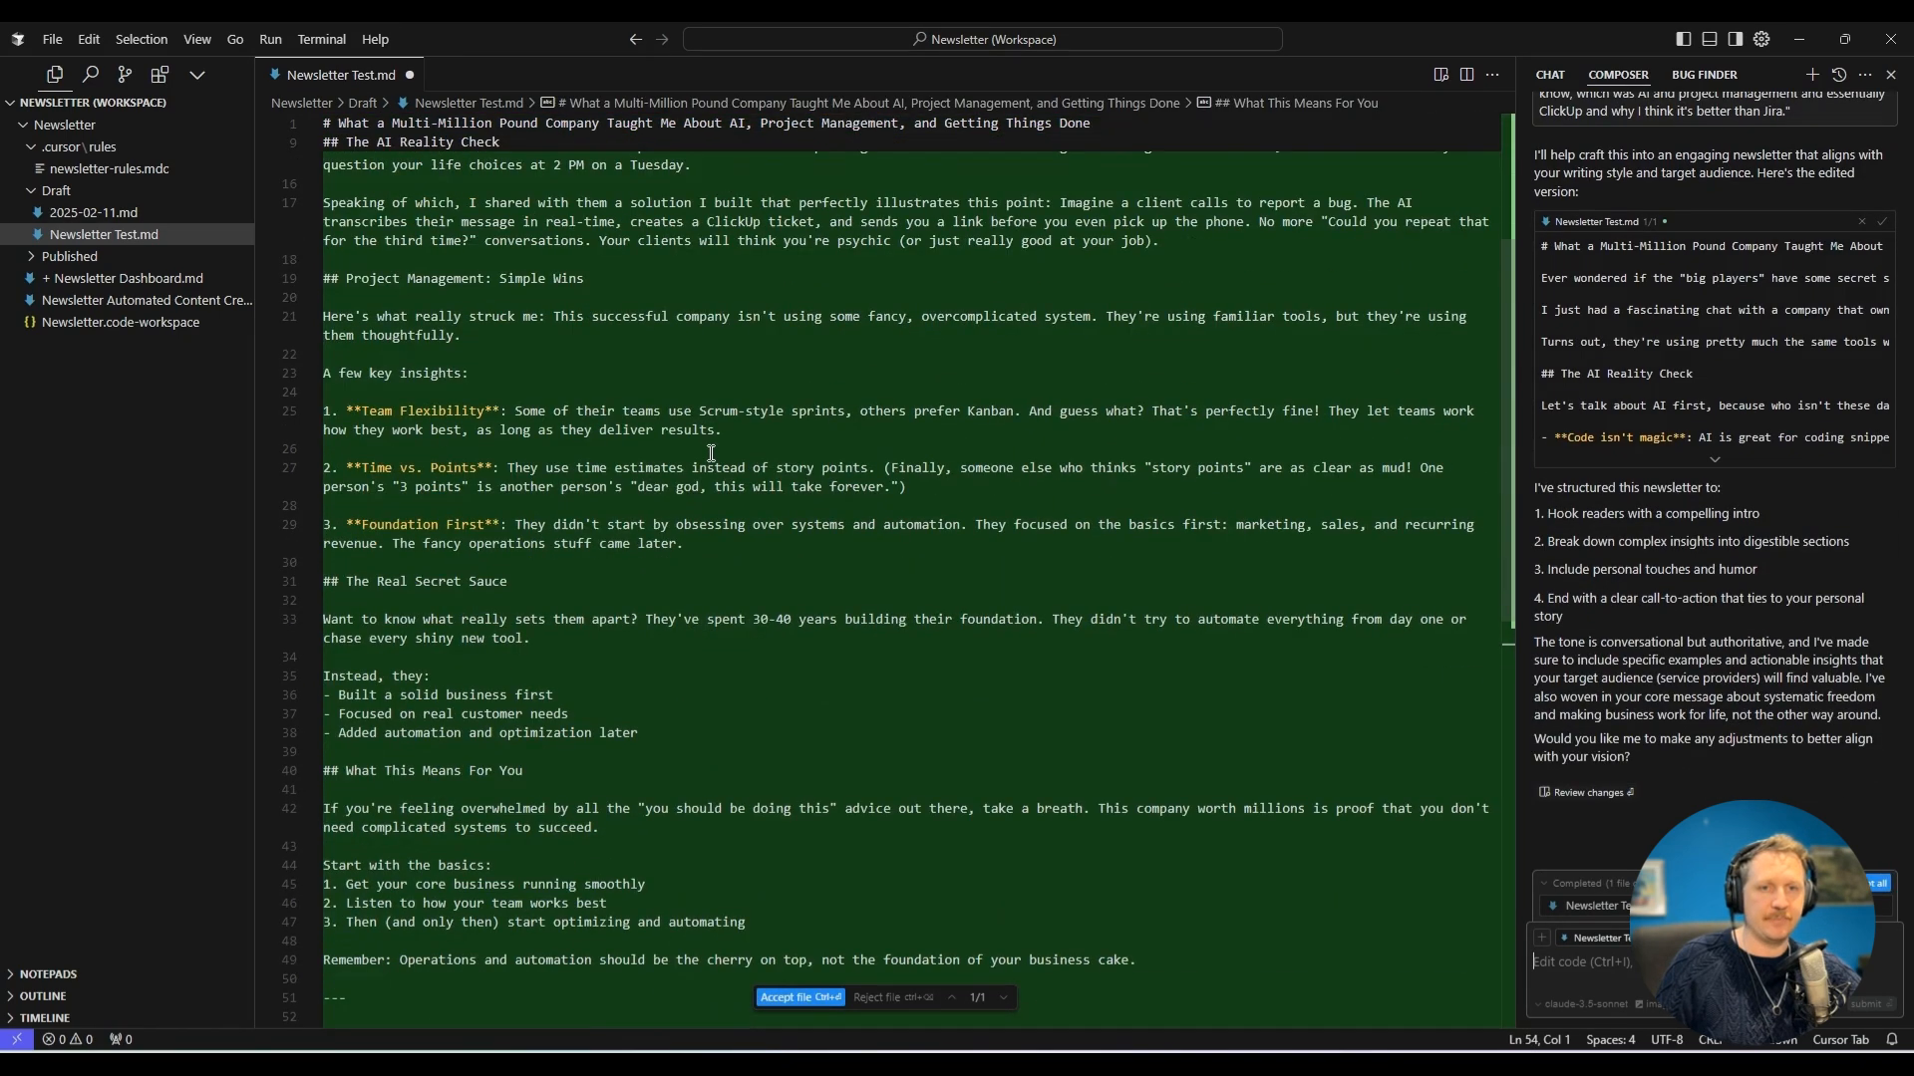
pyautogui.scroll(2, 548, 677)
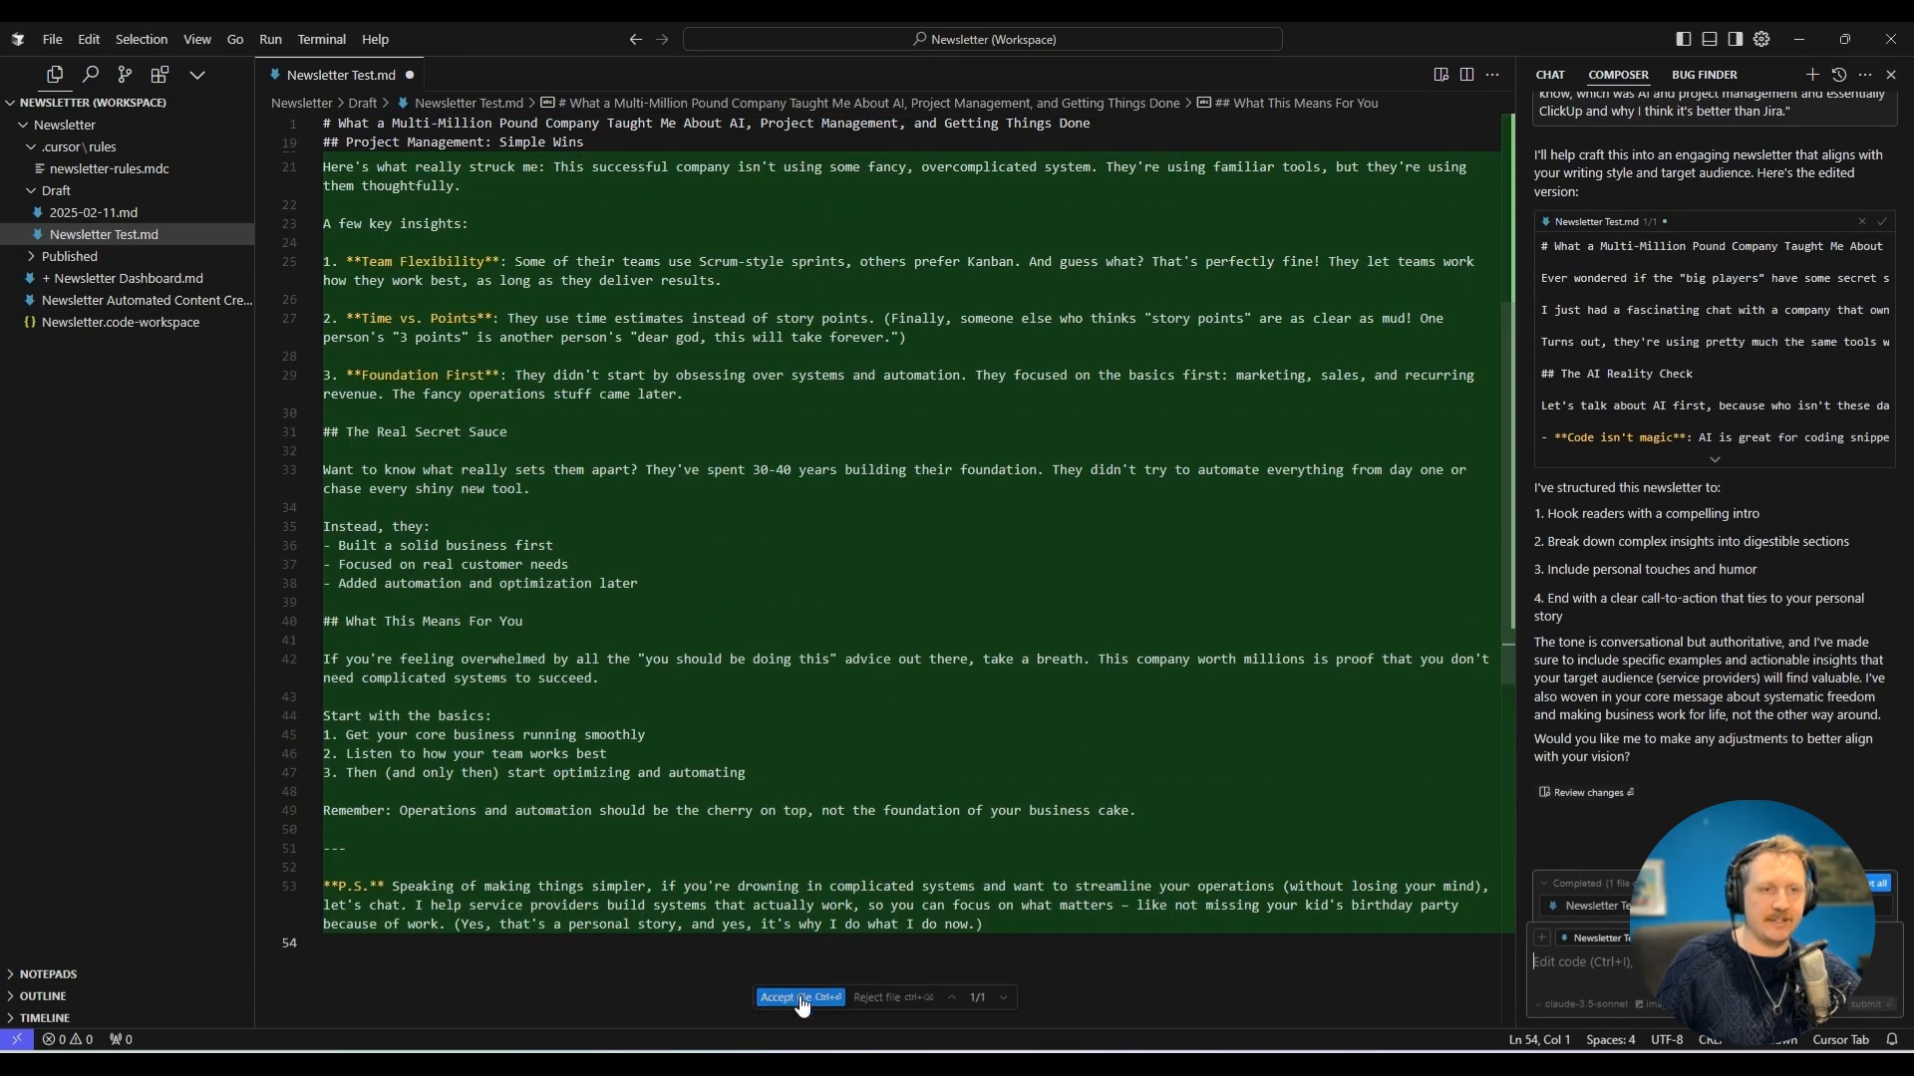
pyautogui.click(801, 997)
pyautogui.scroll(8, 817, 838)
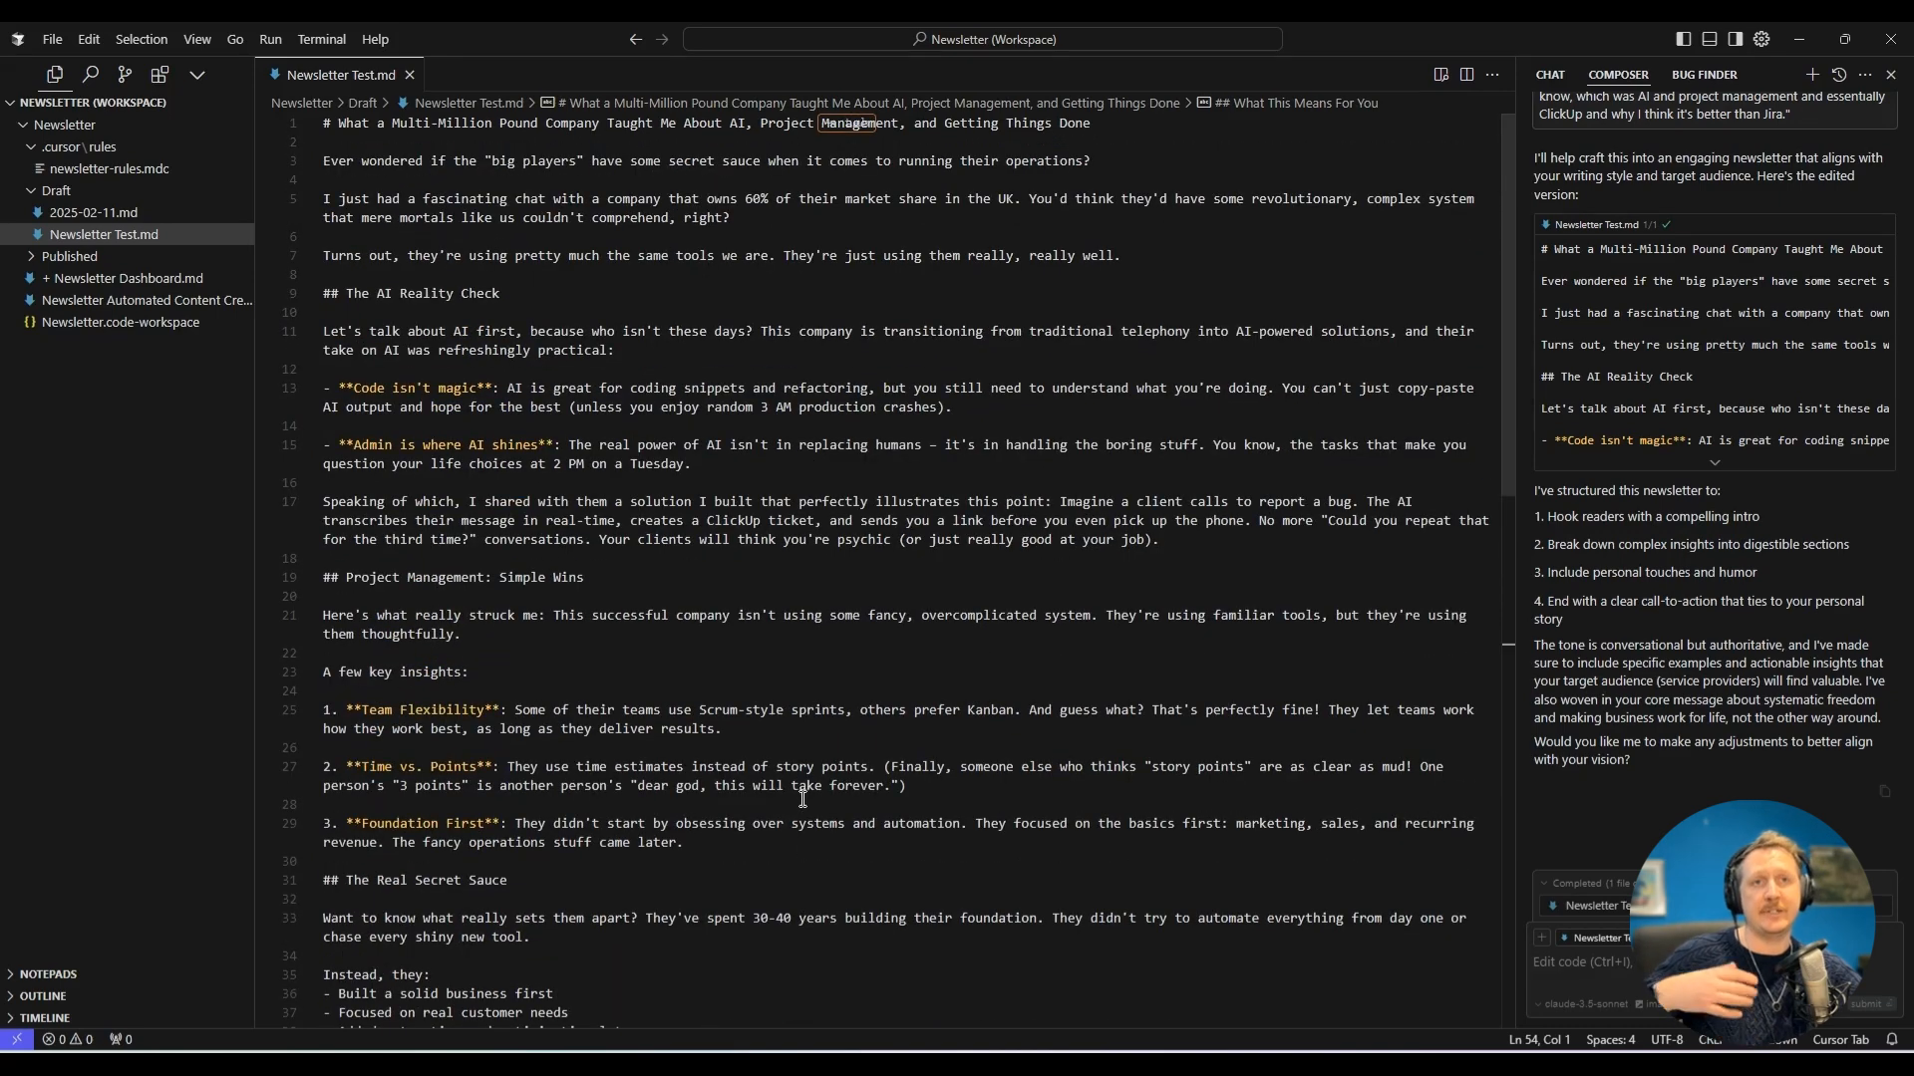
# Add the whole "The Real Secret Sauce" section of Newsletter Test.md, including its bullet list, to the AI chat as context.
pyautogui.click(983, 356)
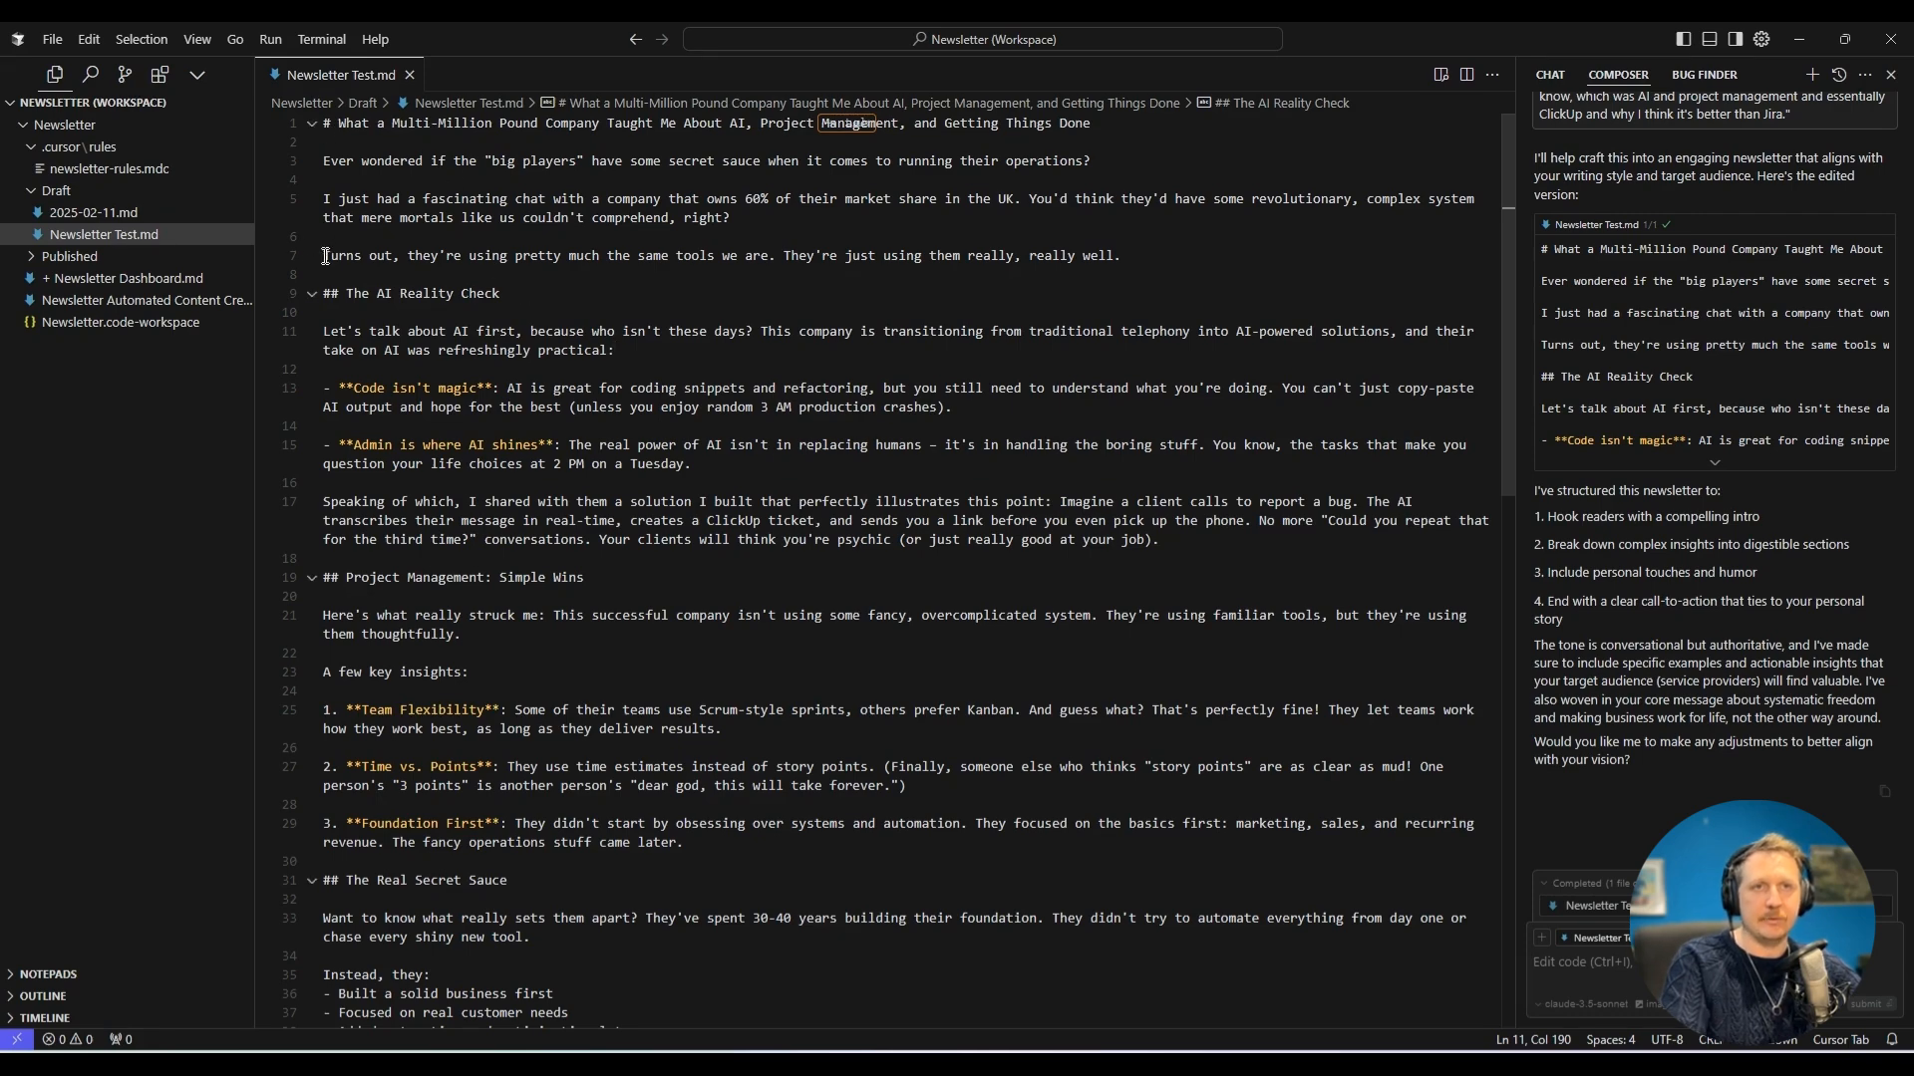
pyautogui.scroll(-2, 425, 565)
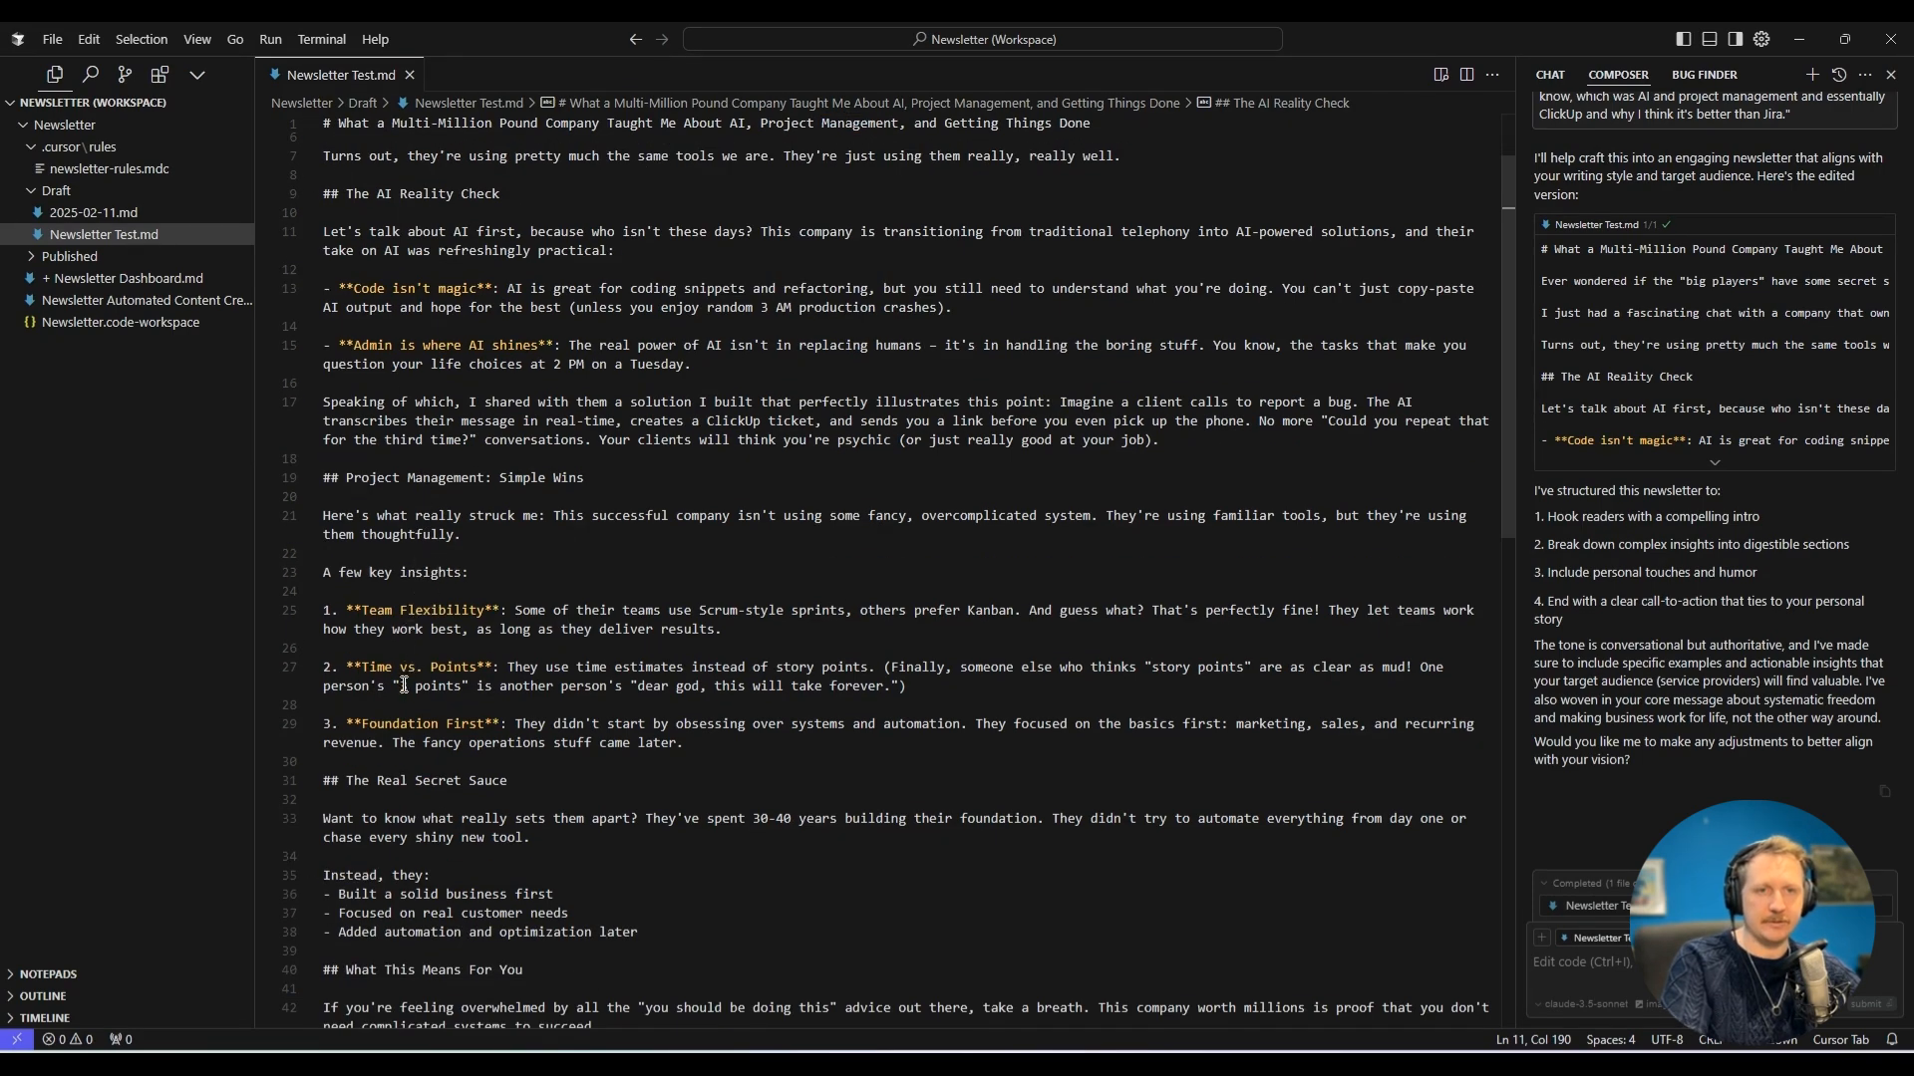
pyautogui.scroll(-6, 405, 658)
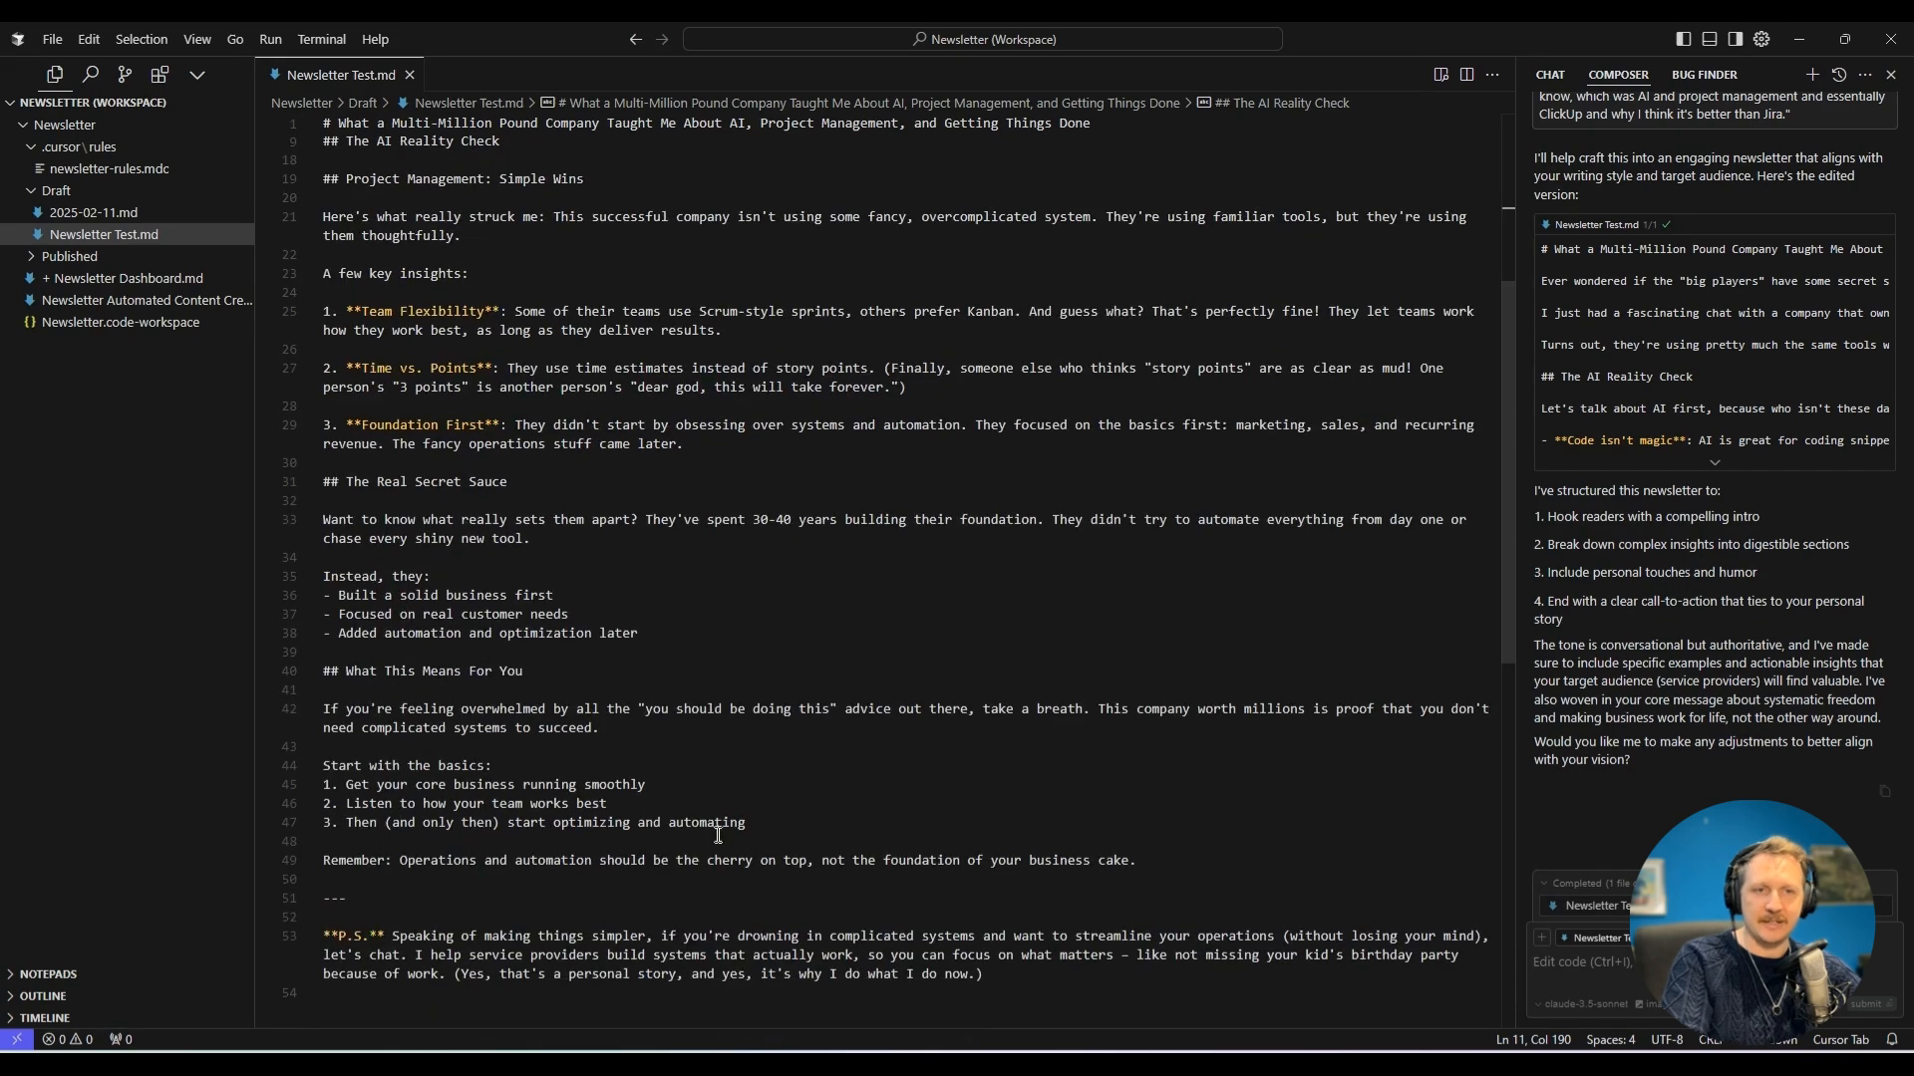
pyautogui.moveTo(648, 634); pyautogui.dragTo(323, 481)
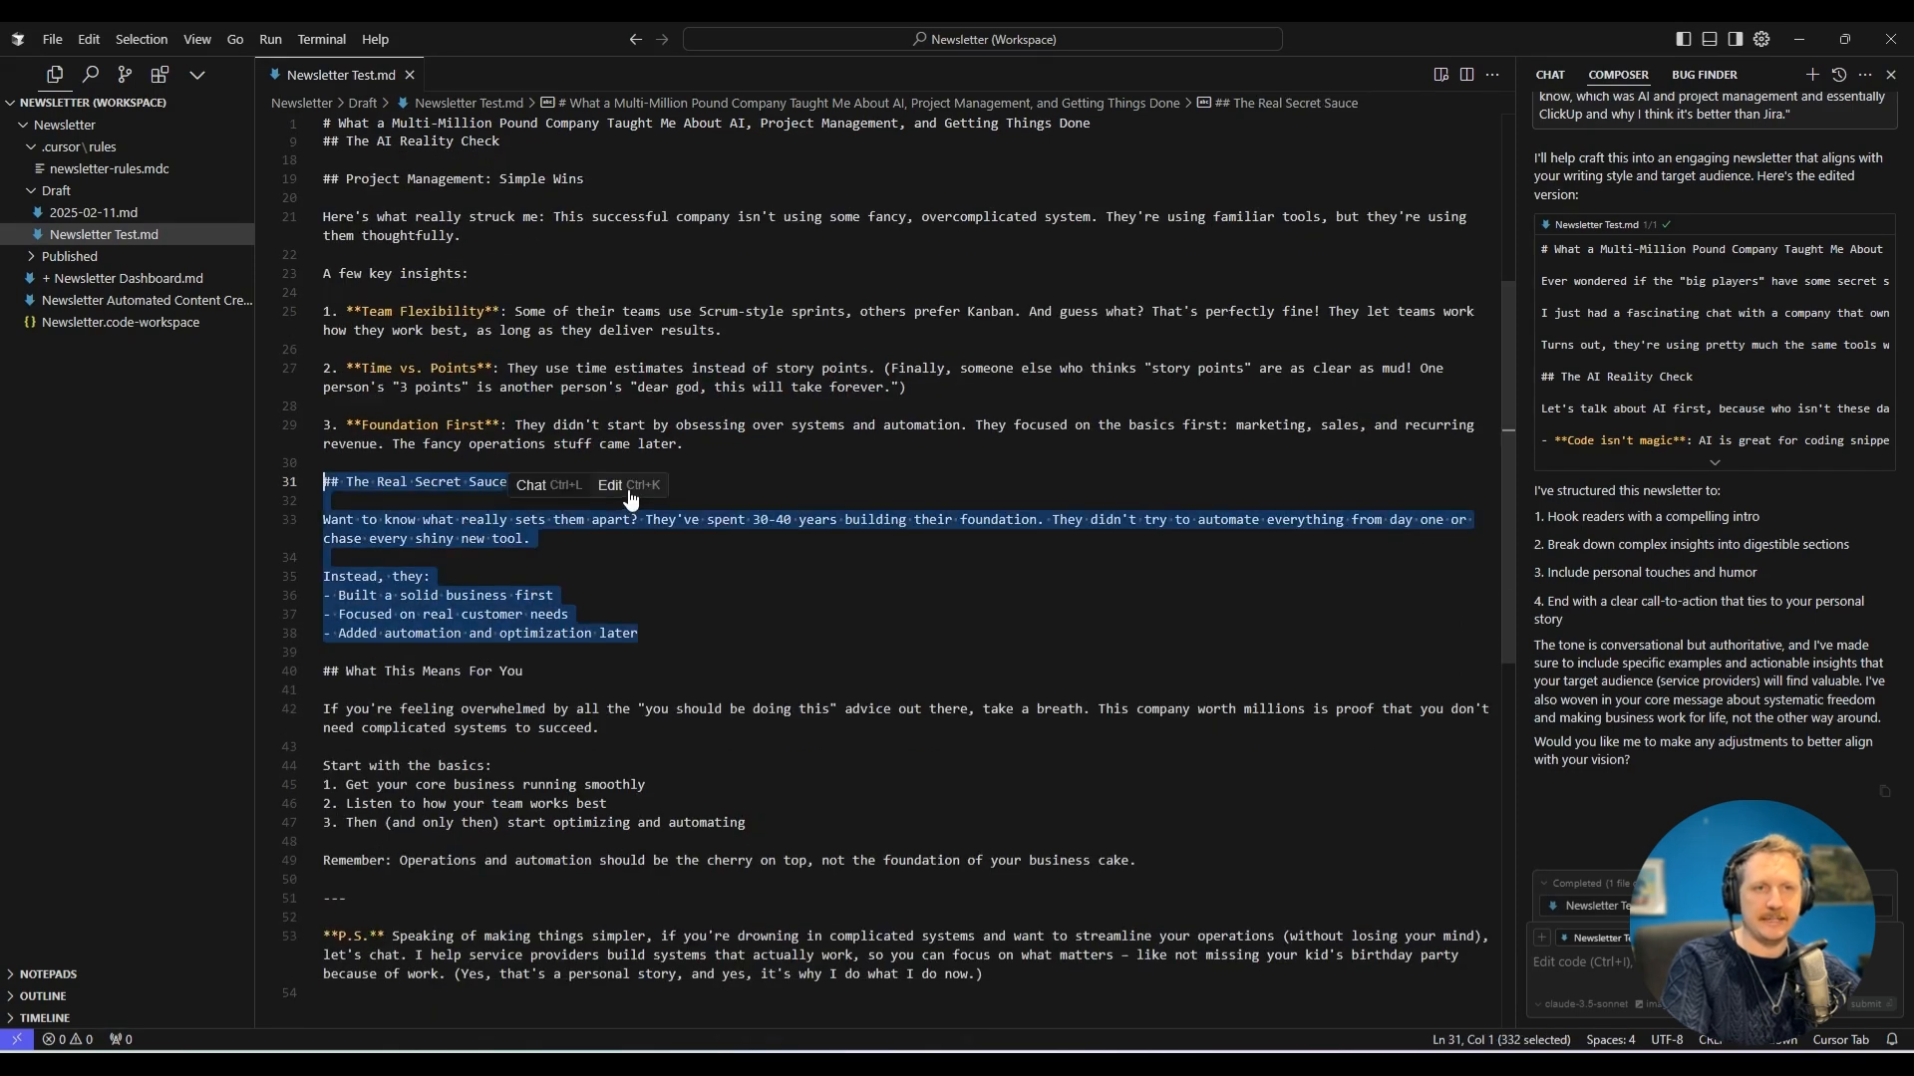
pyautogui.click(550, 489)
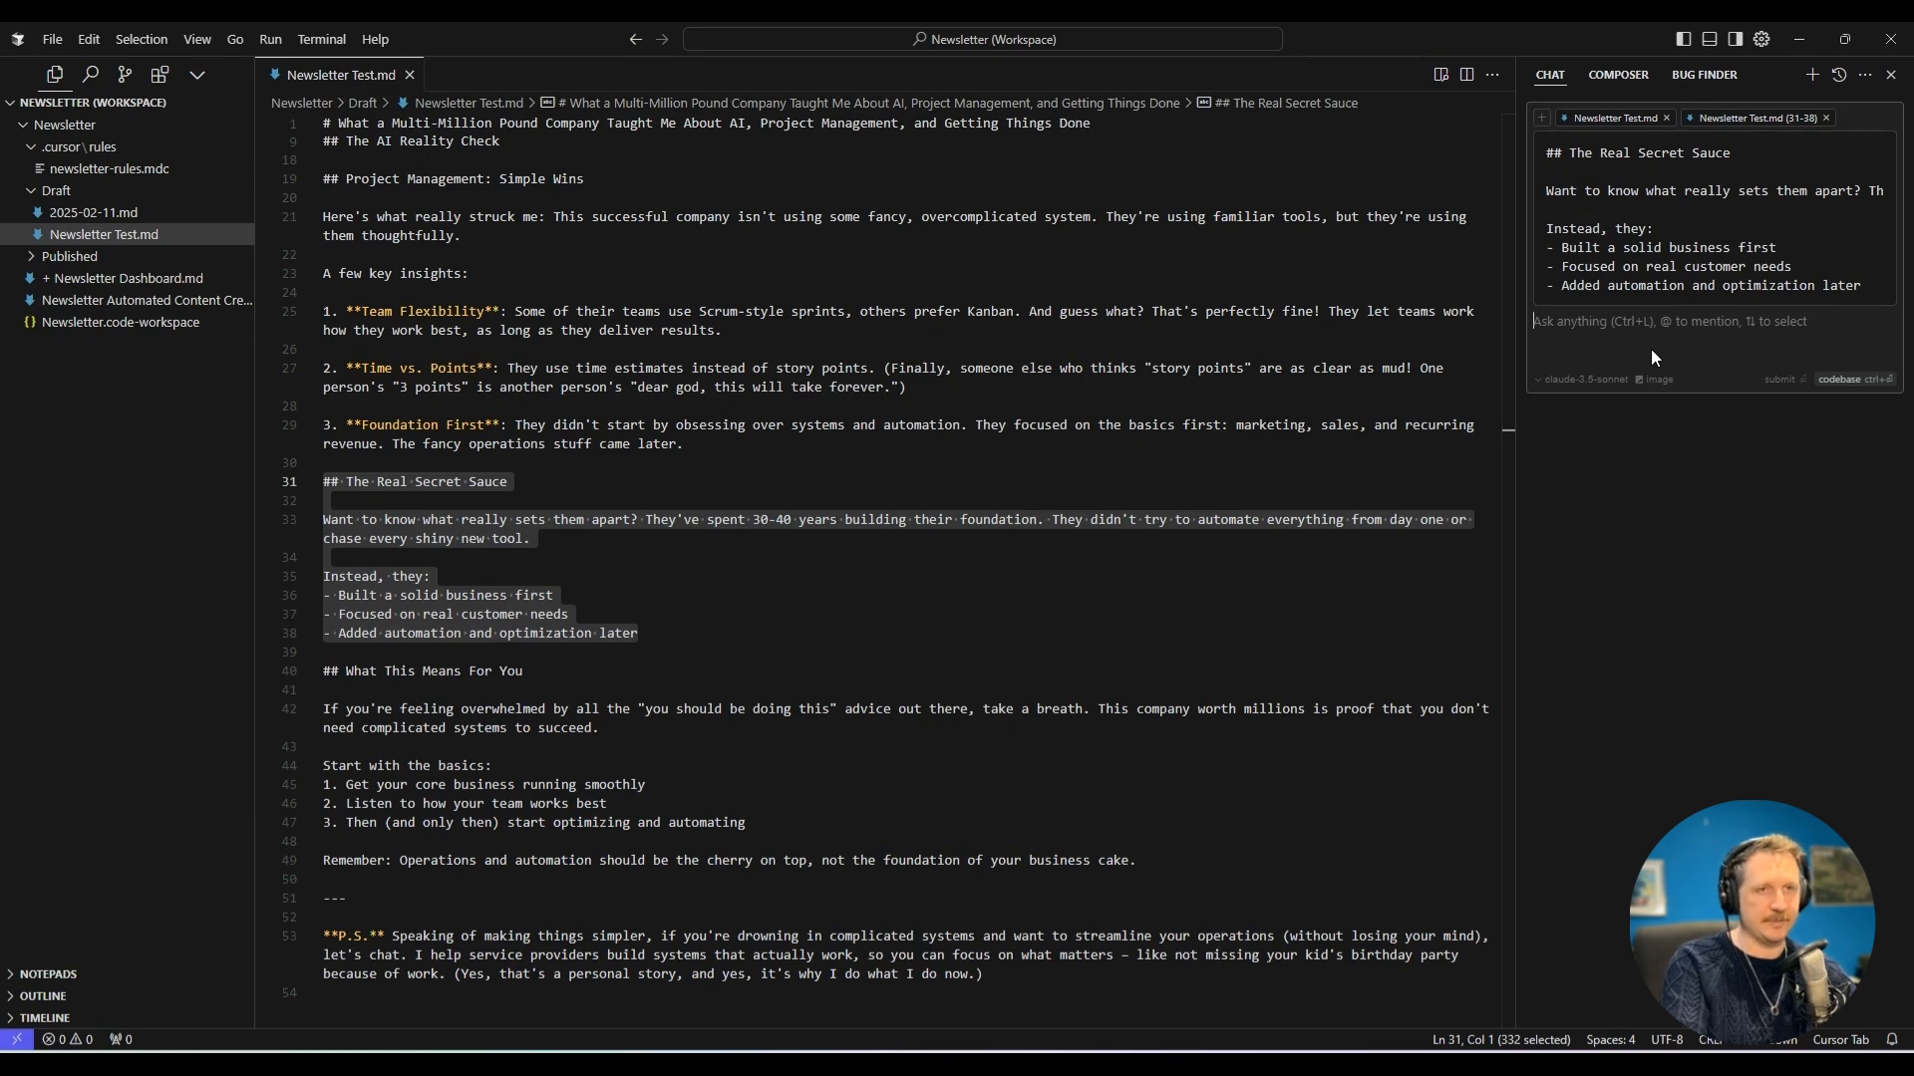
# Send the chat request "I don't like that there's too many bullet points. Please make this part more conversational.".
pyautogui.write("I don't like that there")
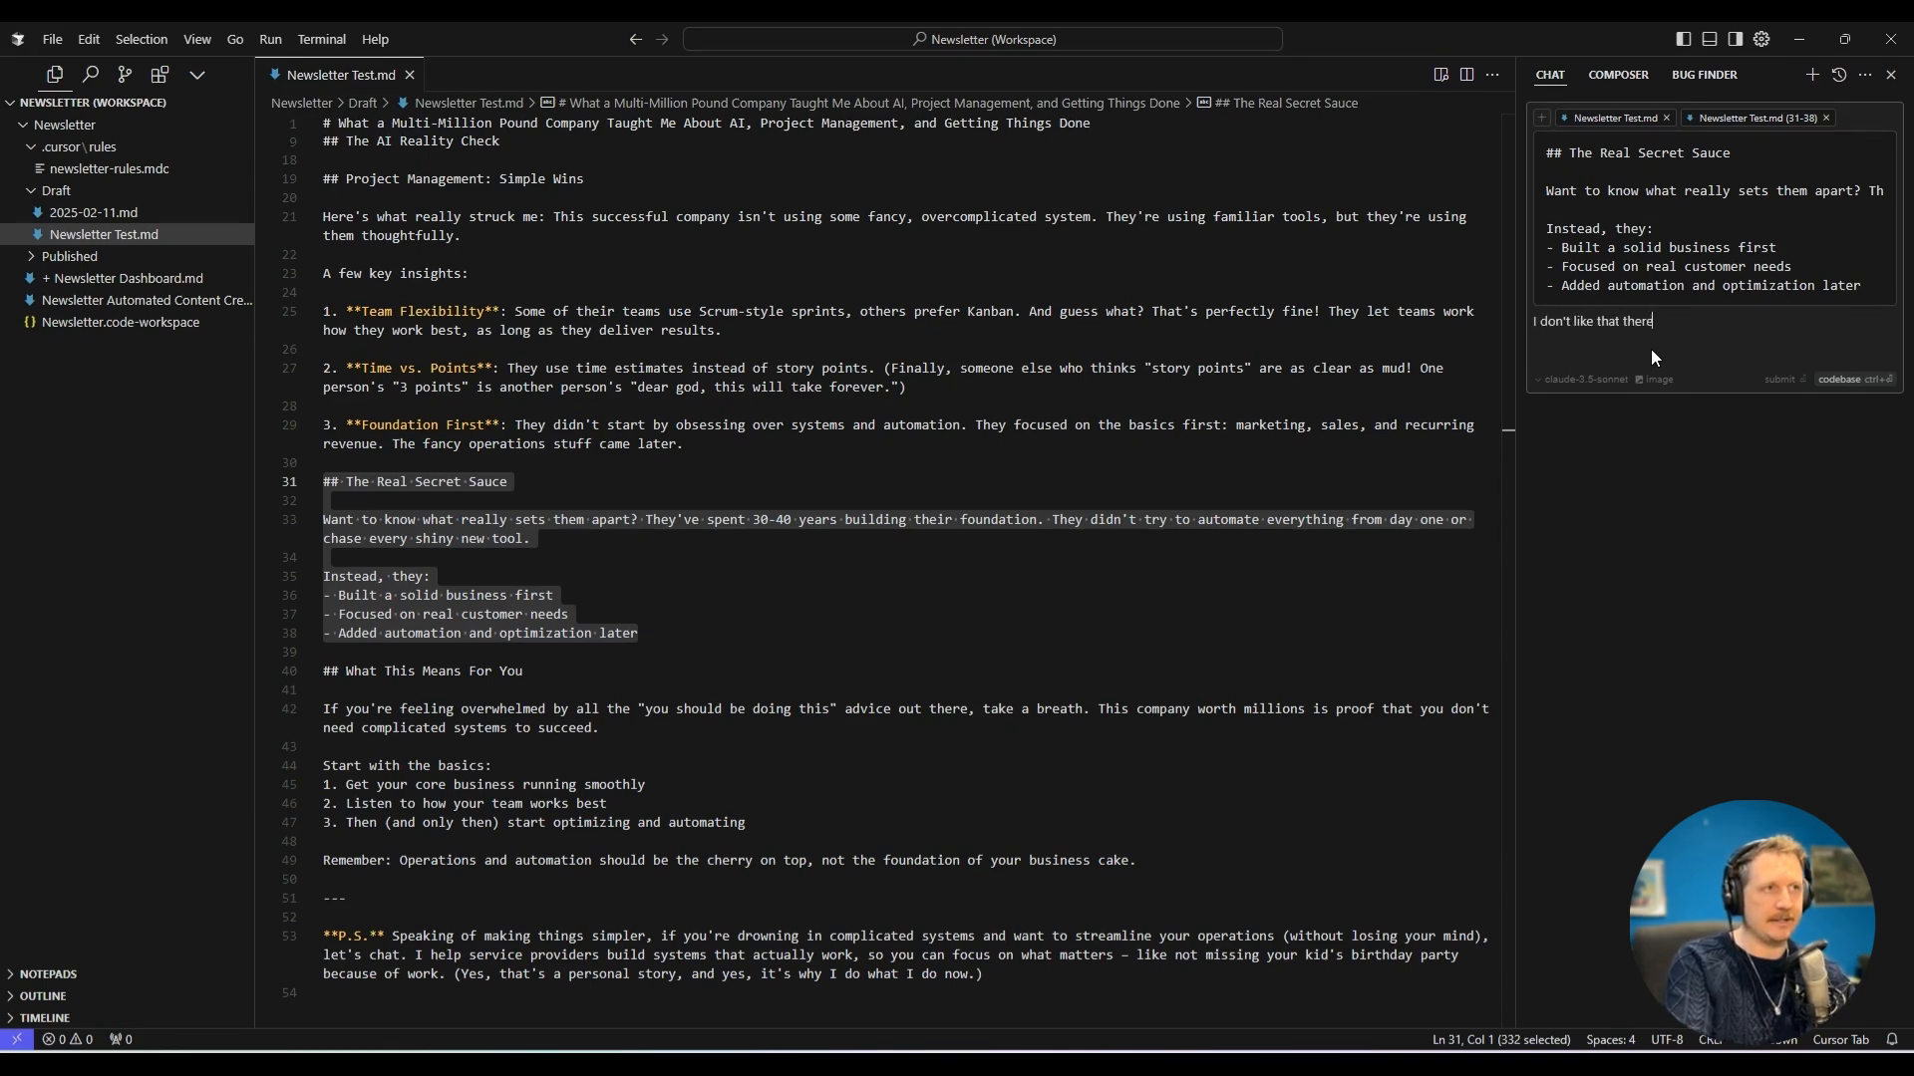
pyautogui.write("'s too many bullet")
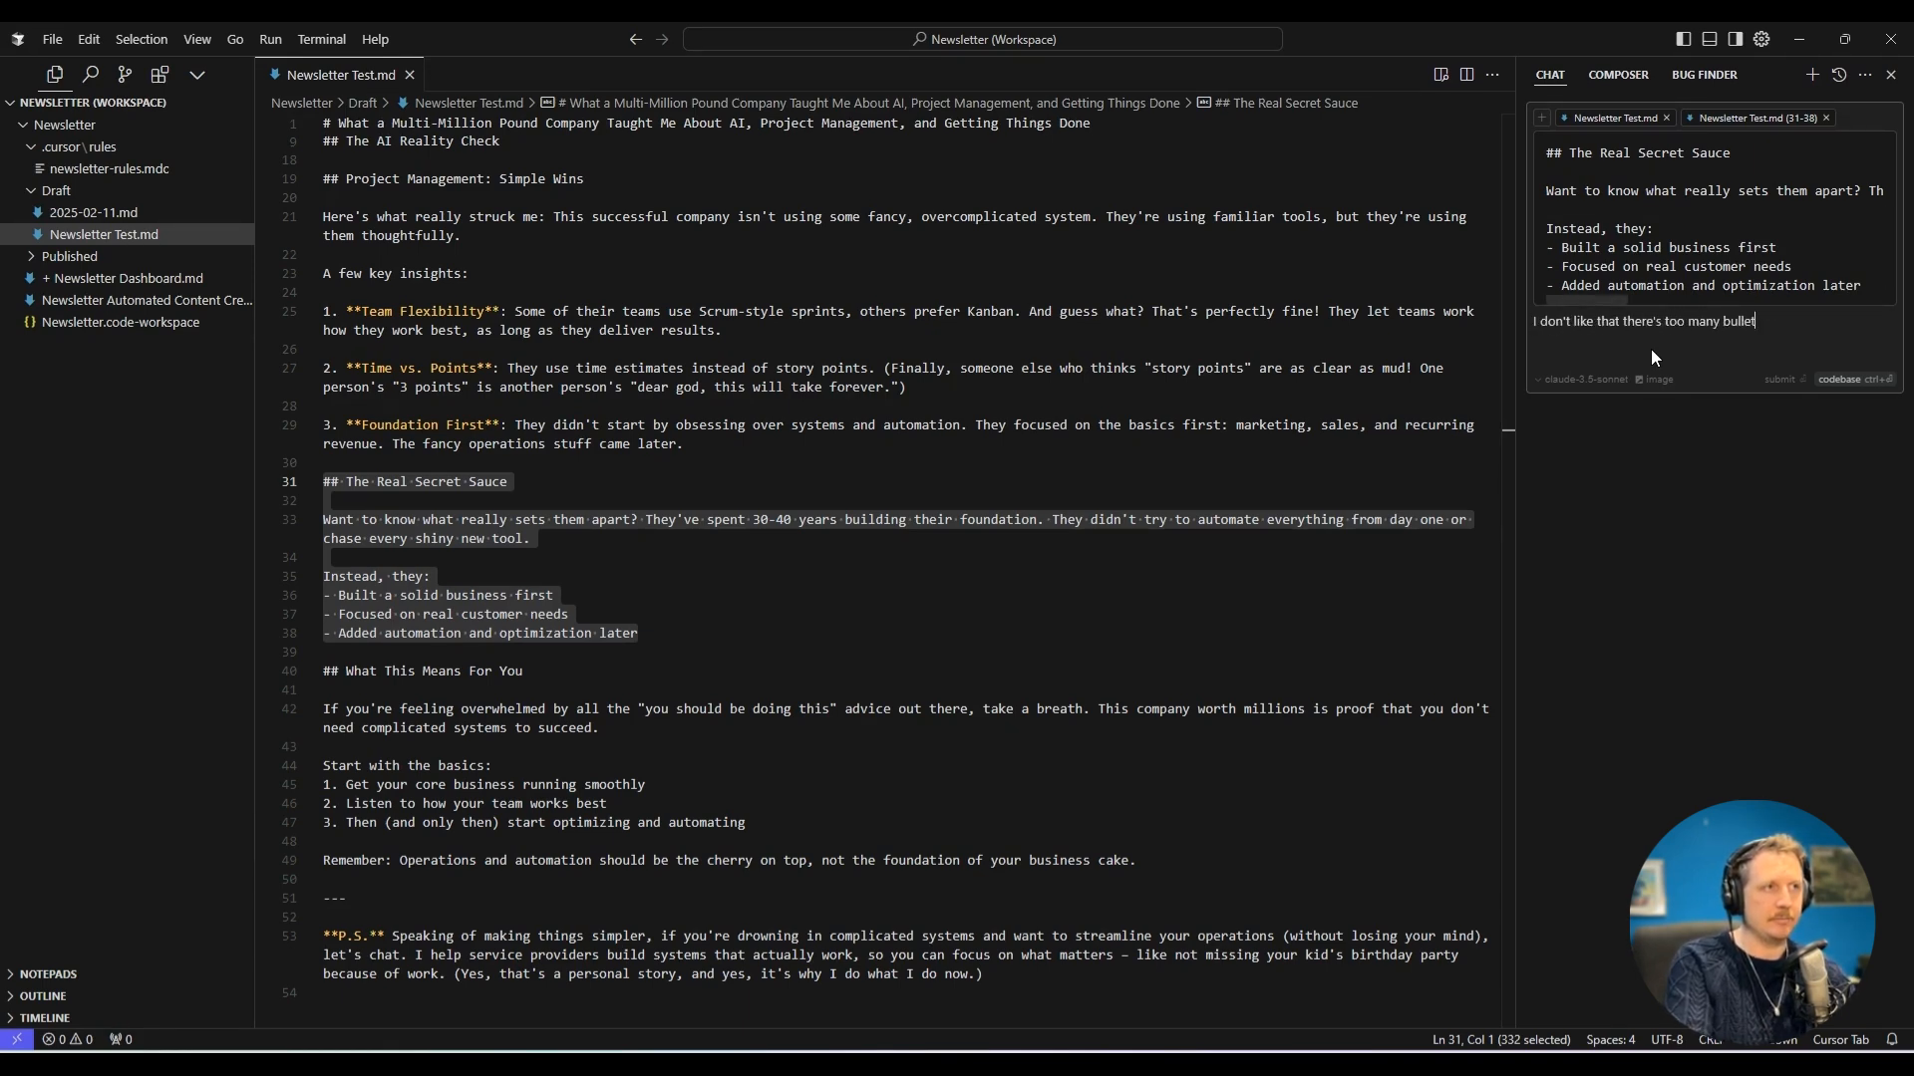
pyautogui.write(' points. Please ')
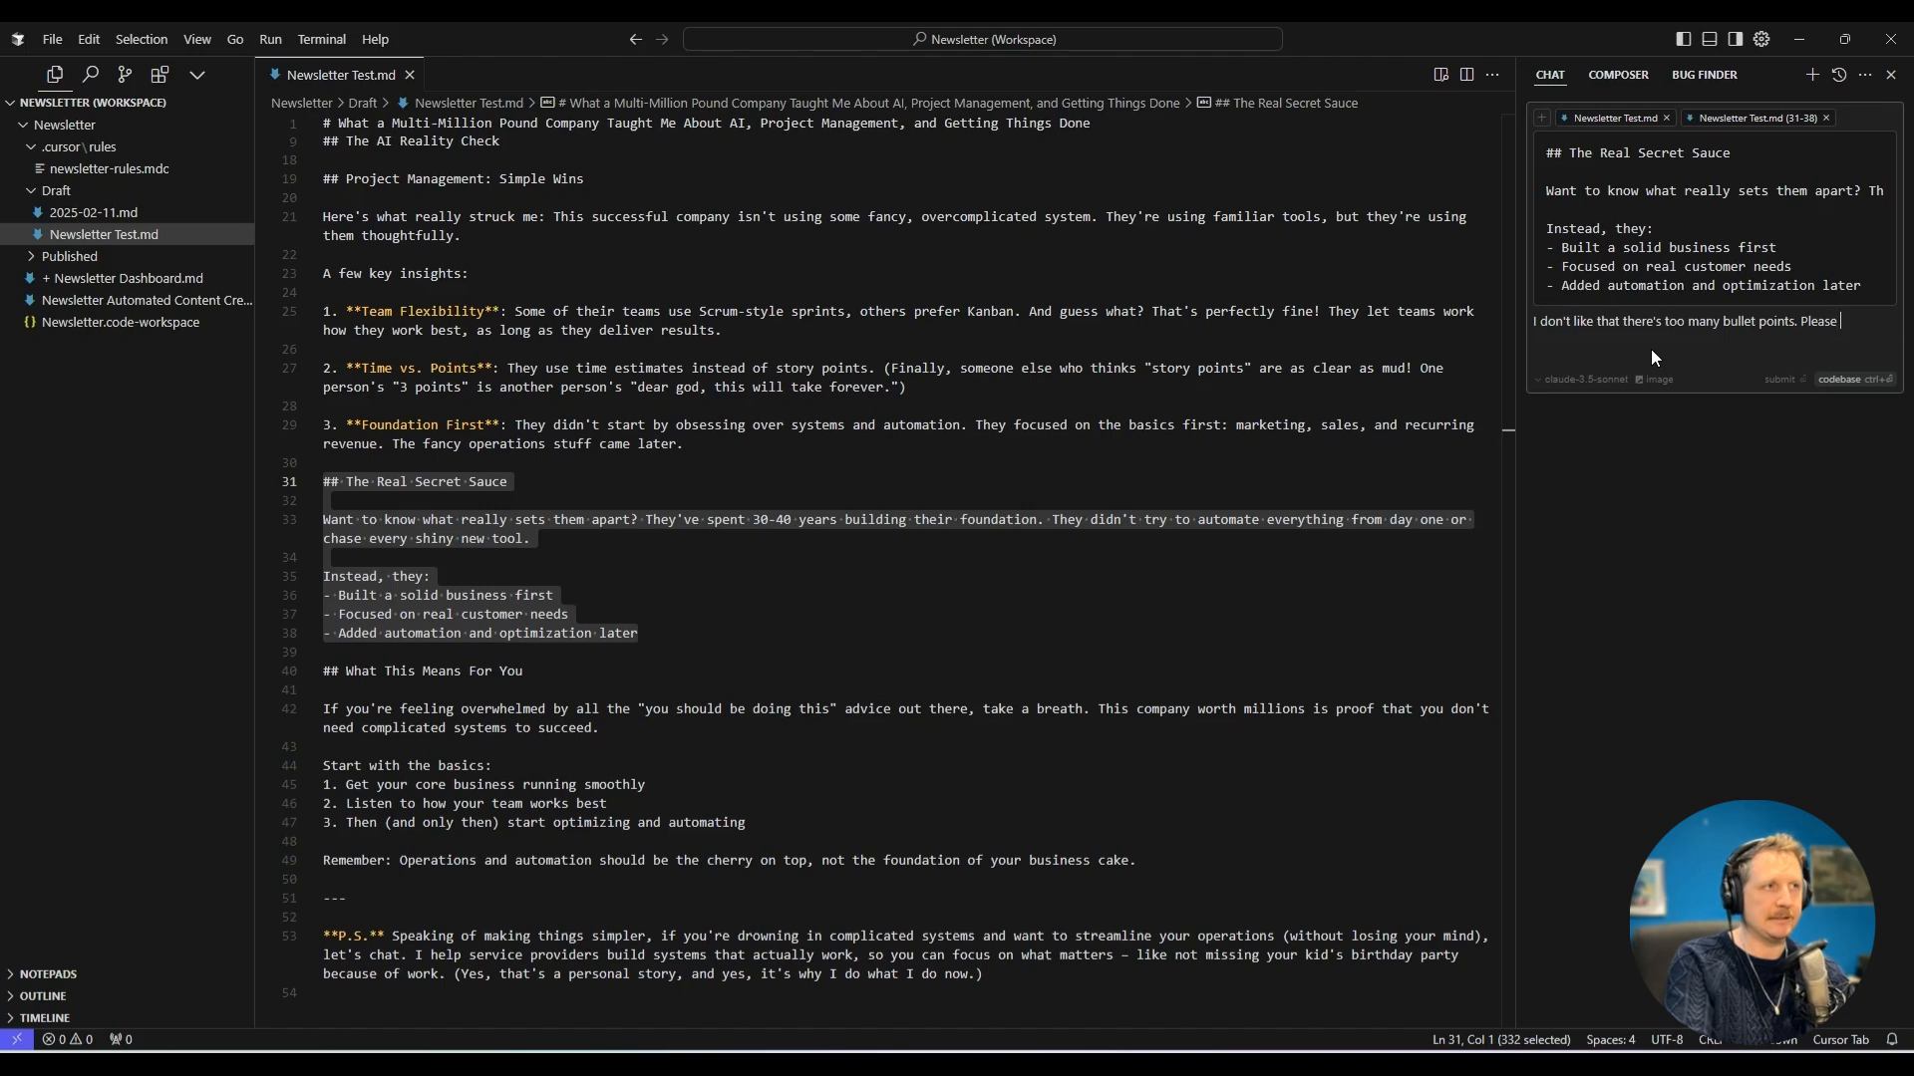
pyautogui.write('make this part more ')
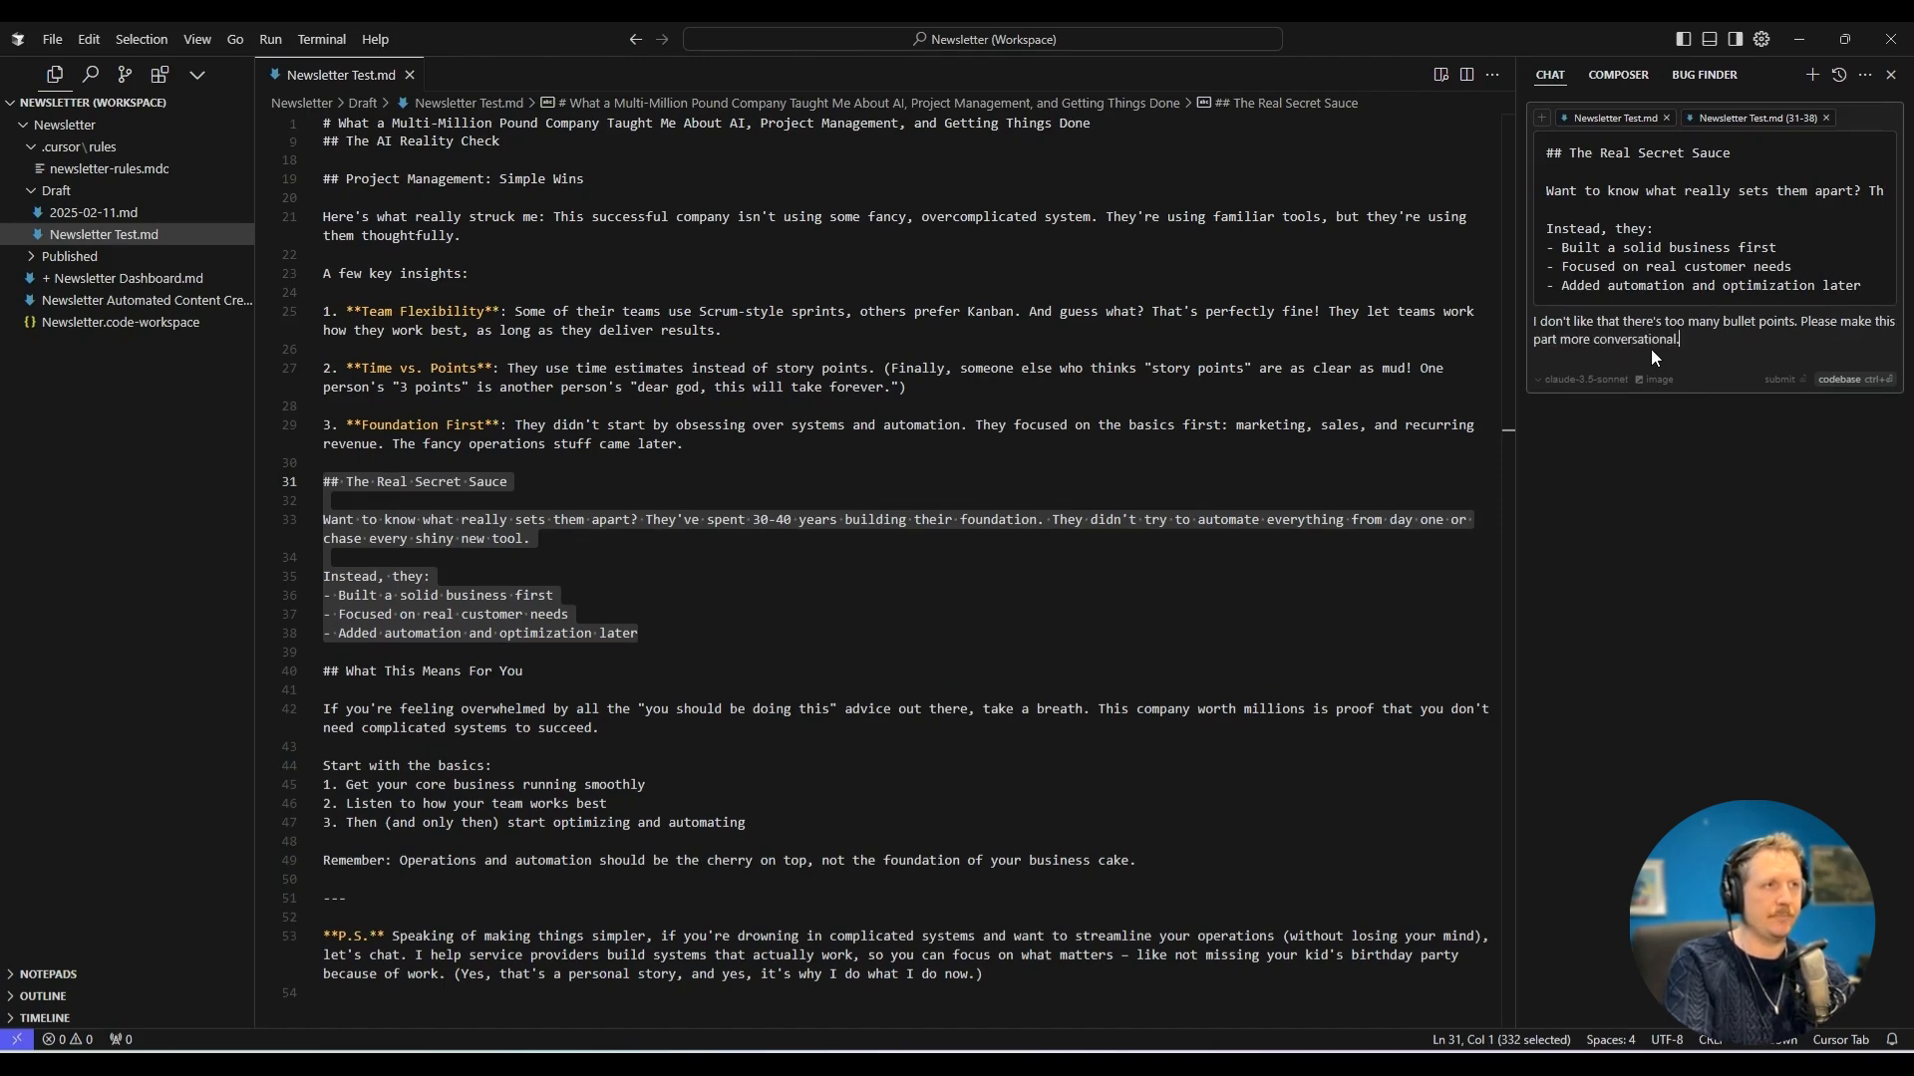
pyautogui.write('conversational.')
pyautogui.press('Return')
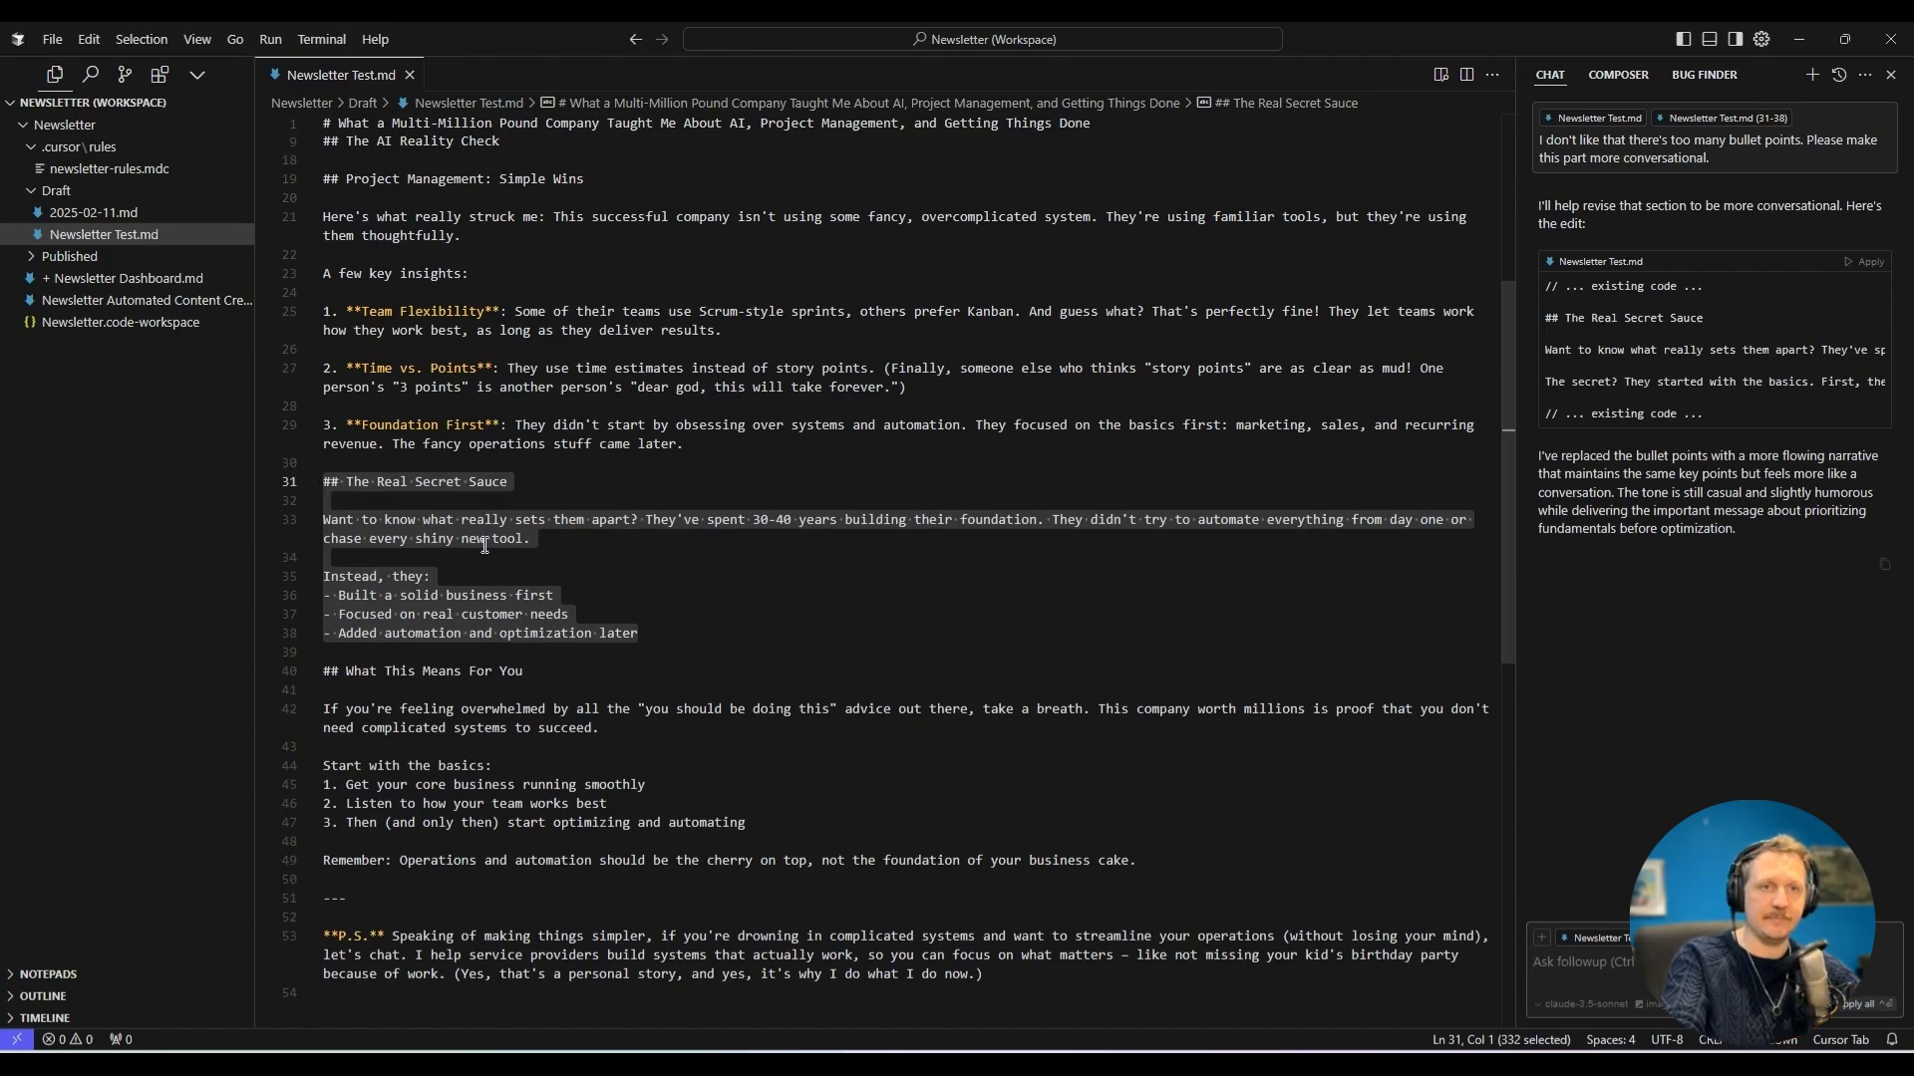
# Apply the chat's conversational rewrite of "The Real Secret Sauce" to Newsletter Test.md and accept the file changes.
pyautogui.click(1871, 266)
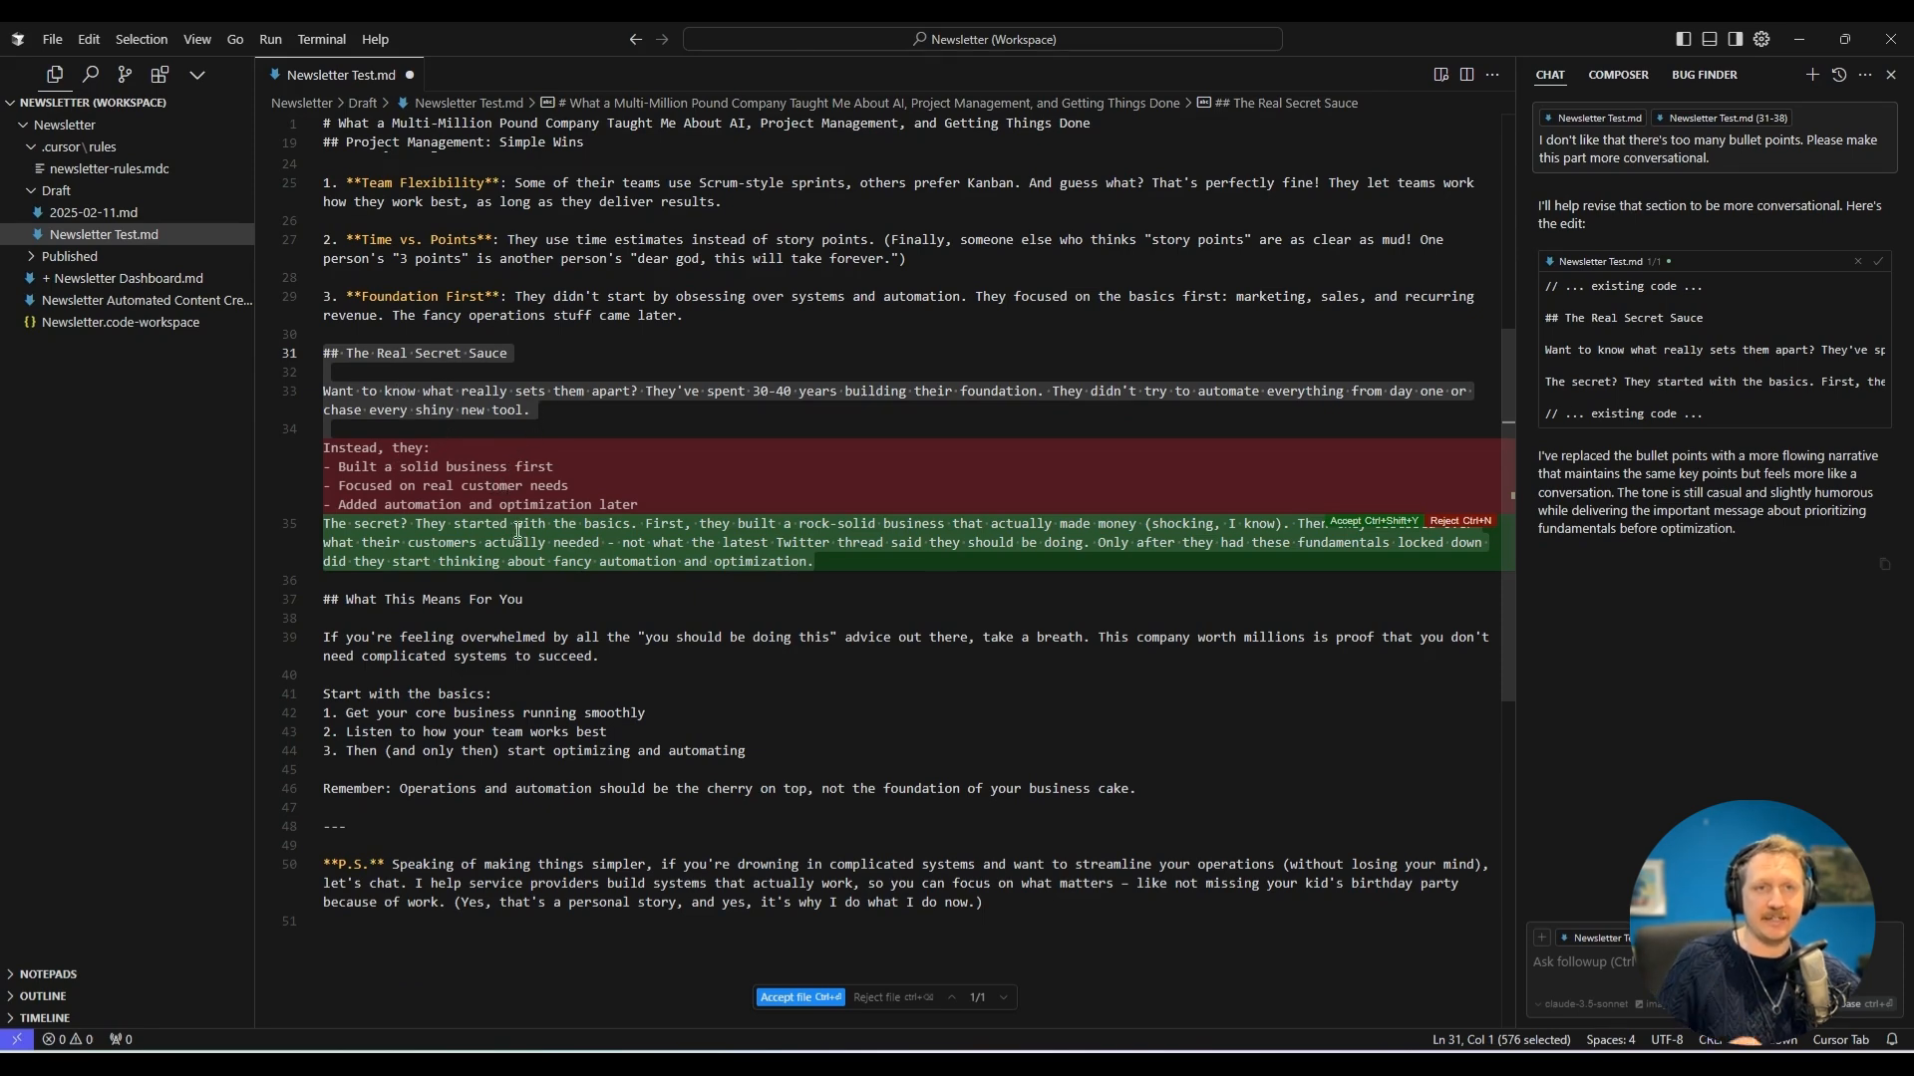
pyautogui.click(801, 997)
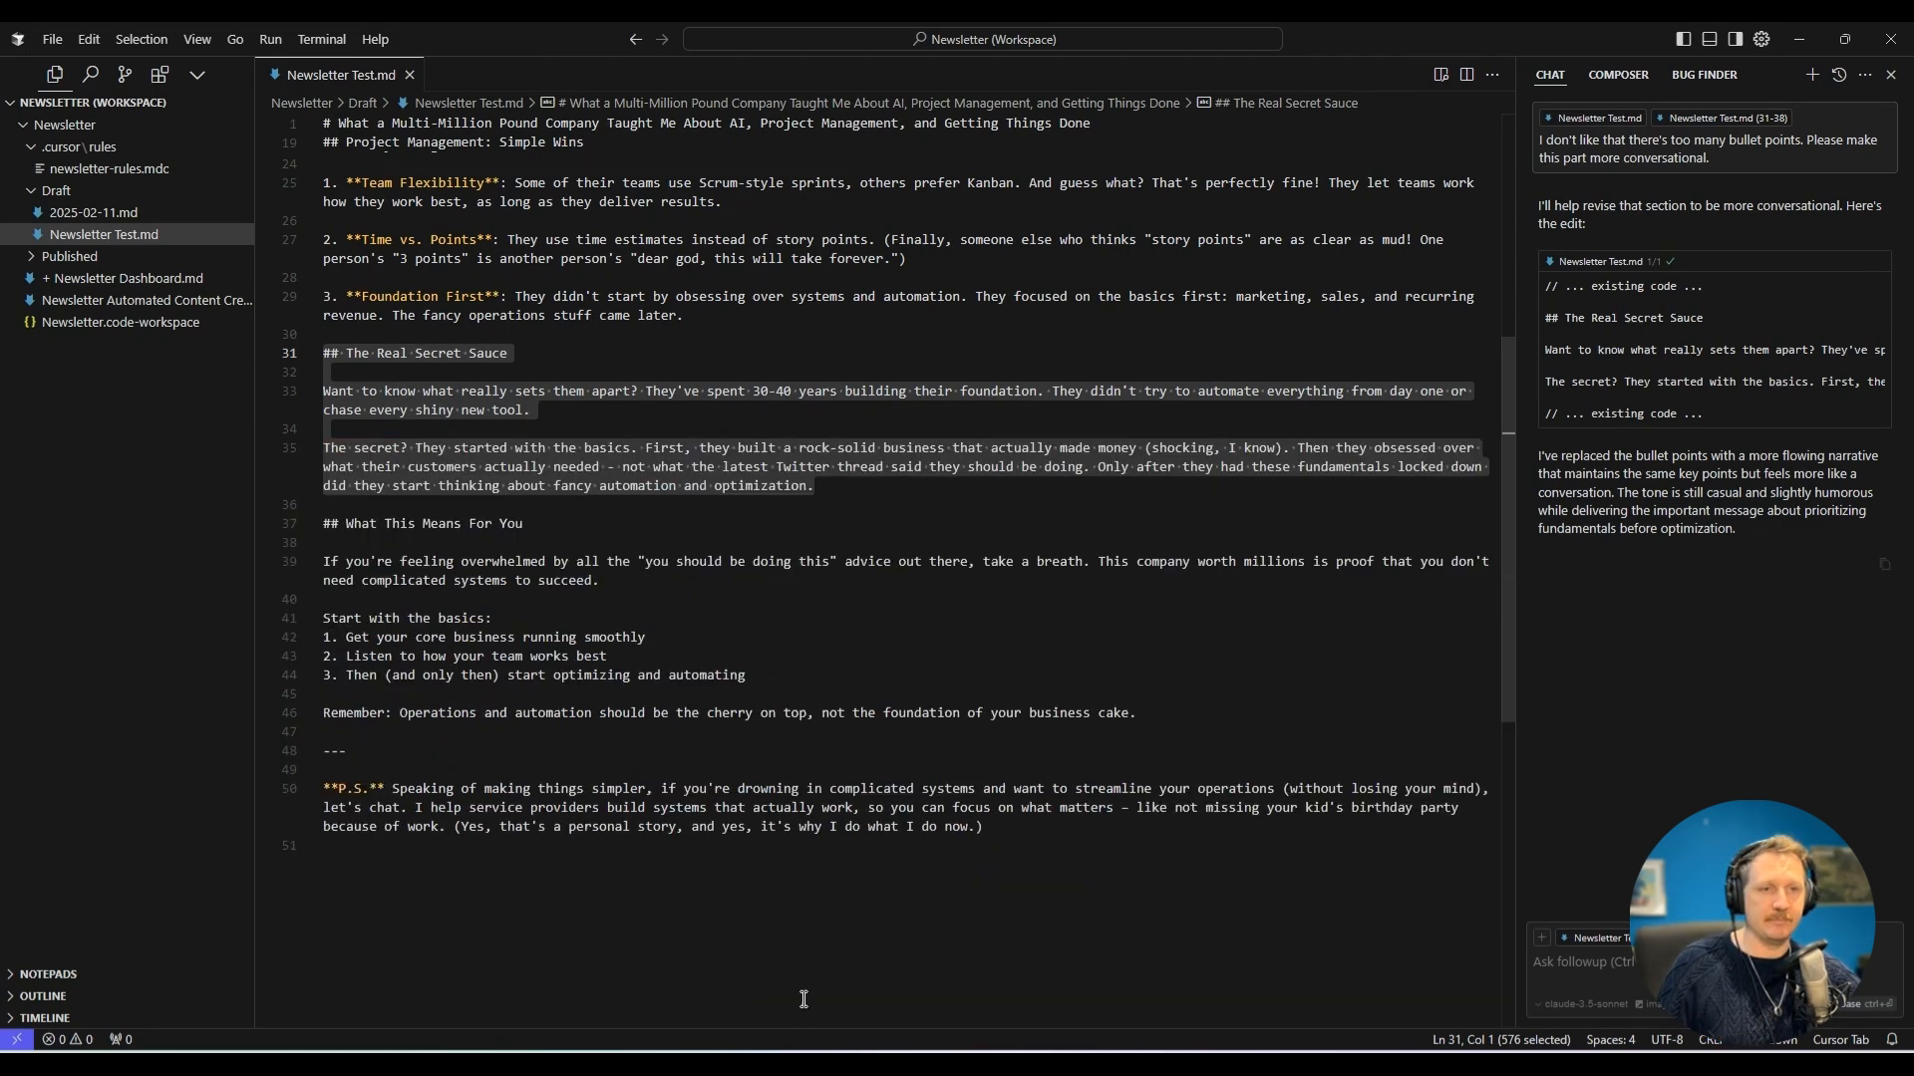
pyautogui.click(1063, 845)
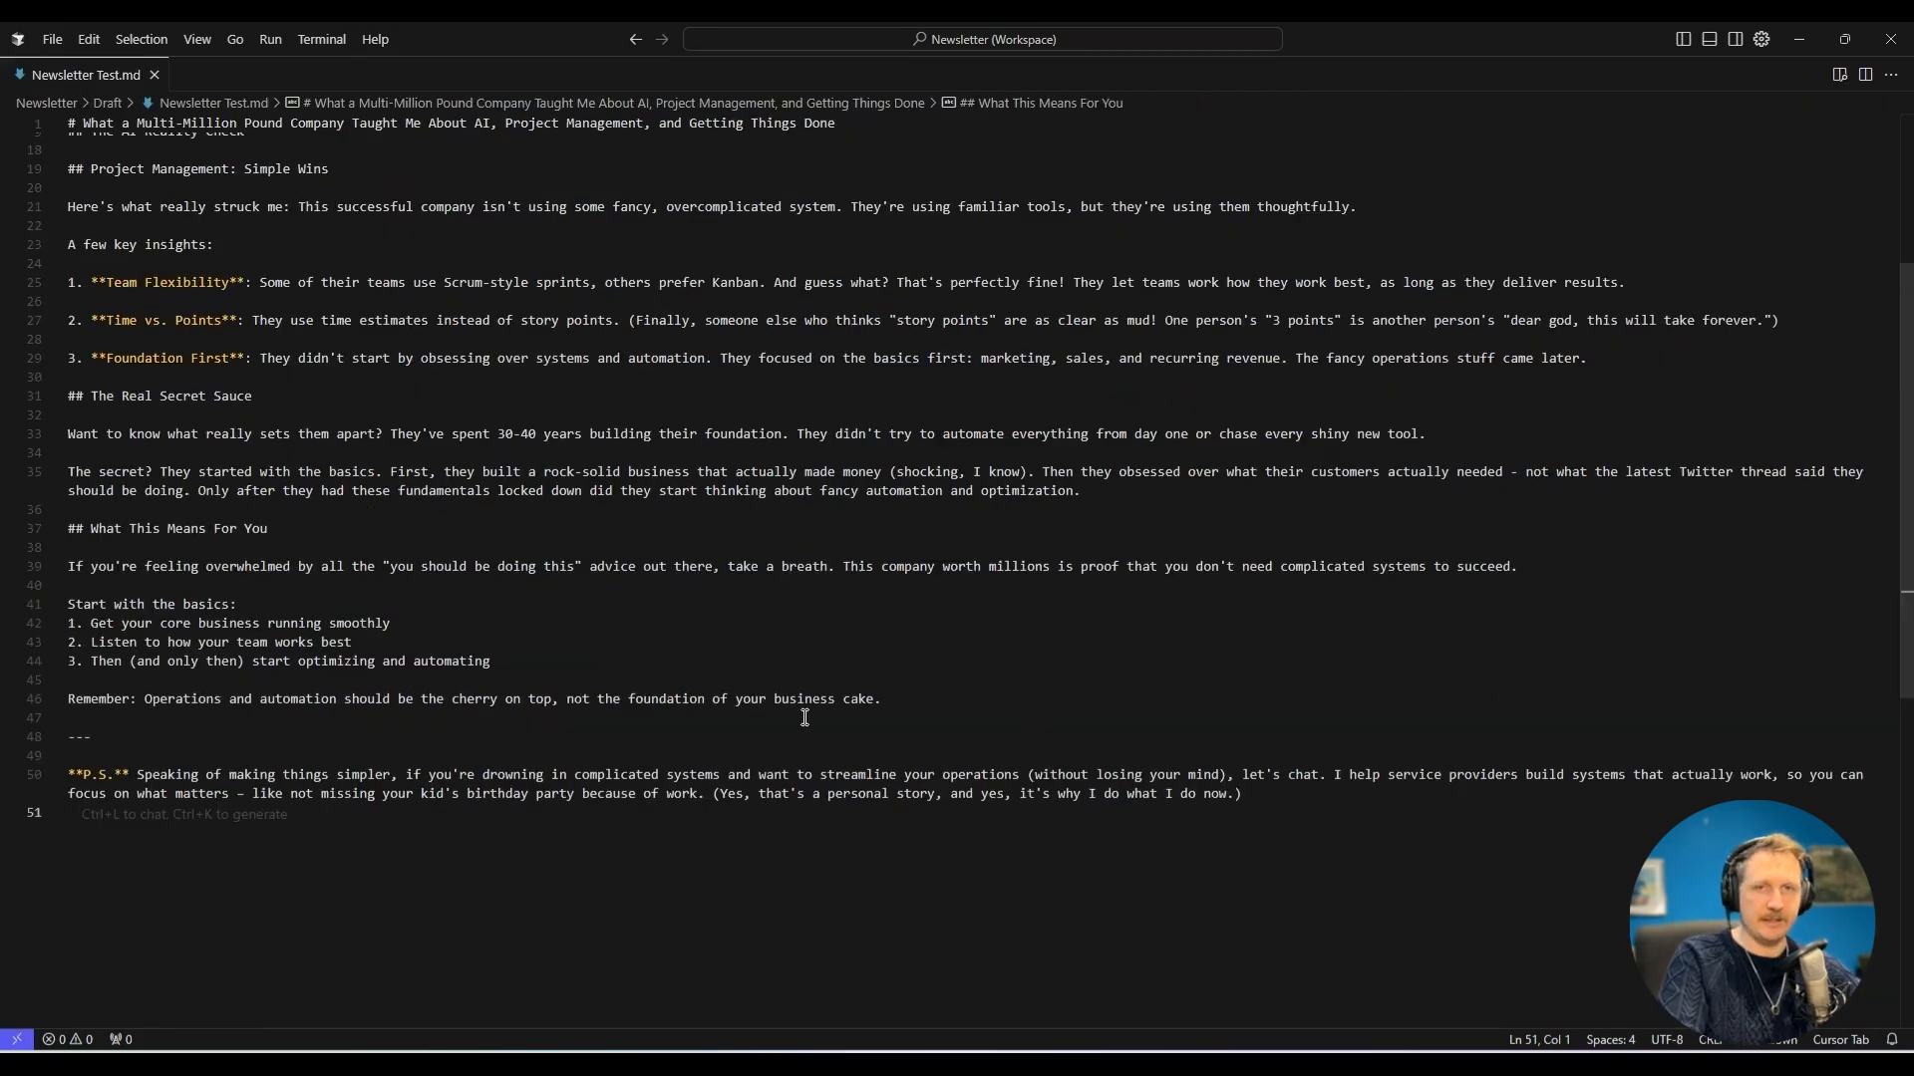
# Read through the revised newsletter from the title and opening hook down to the P.S. call to action.
pyautogui.hotkey('ctrl', 'Home')
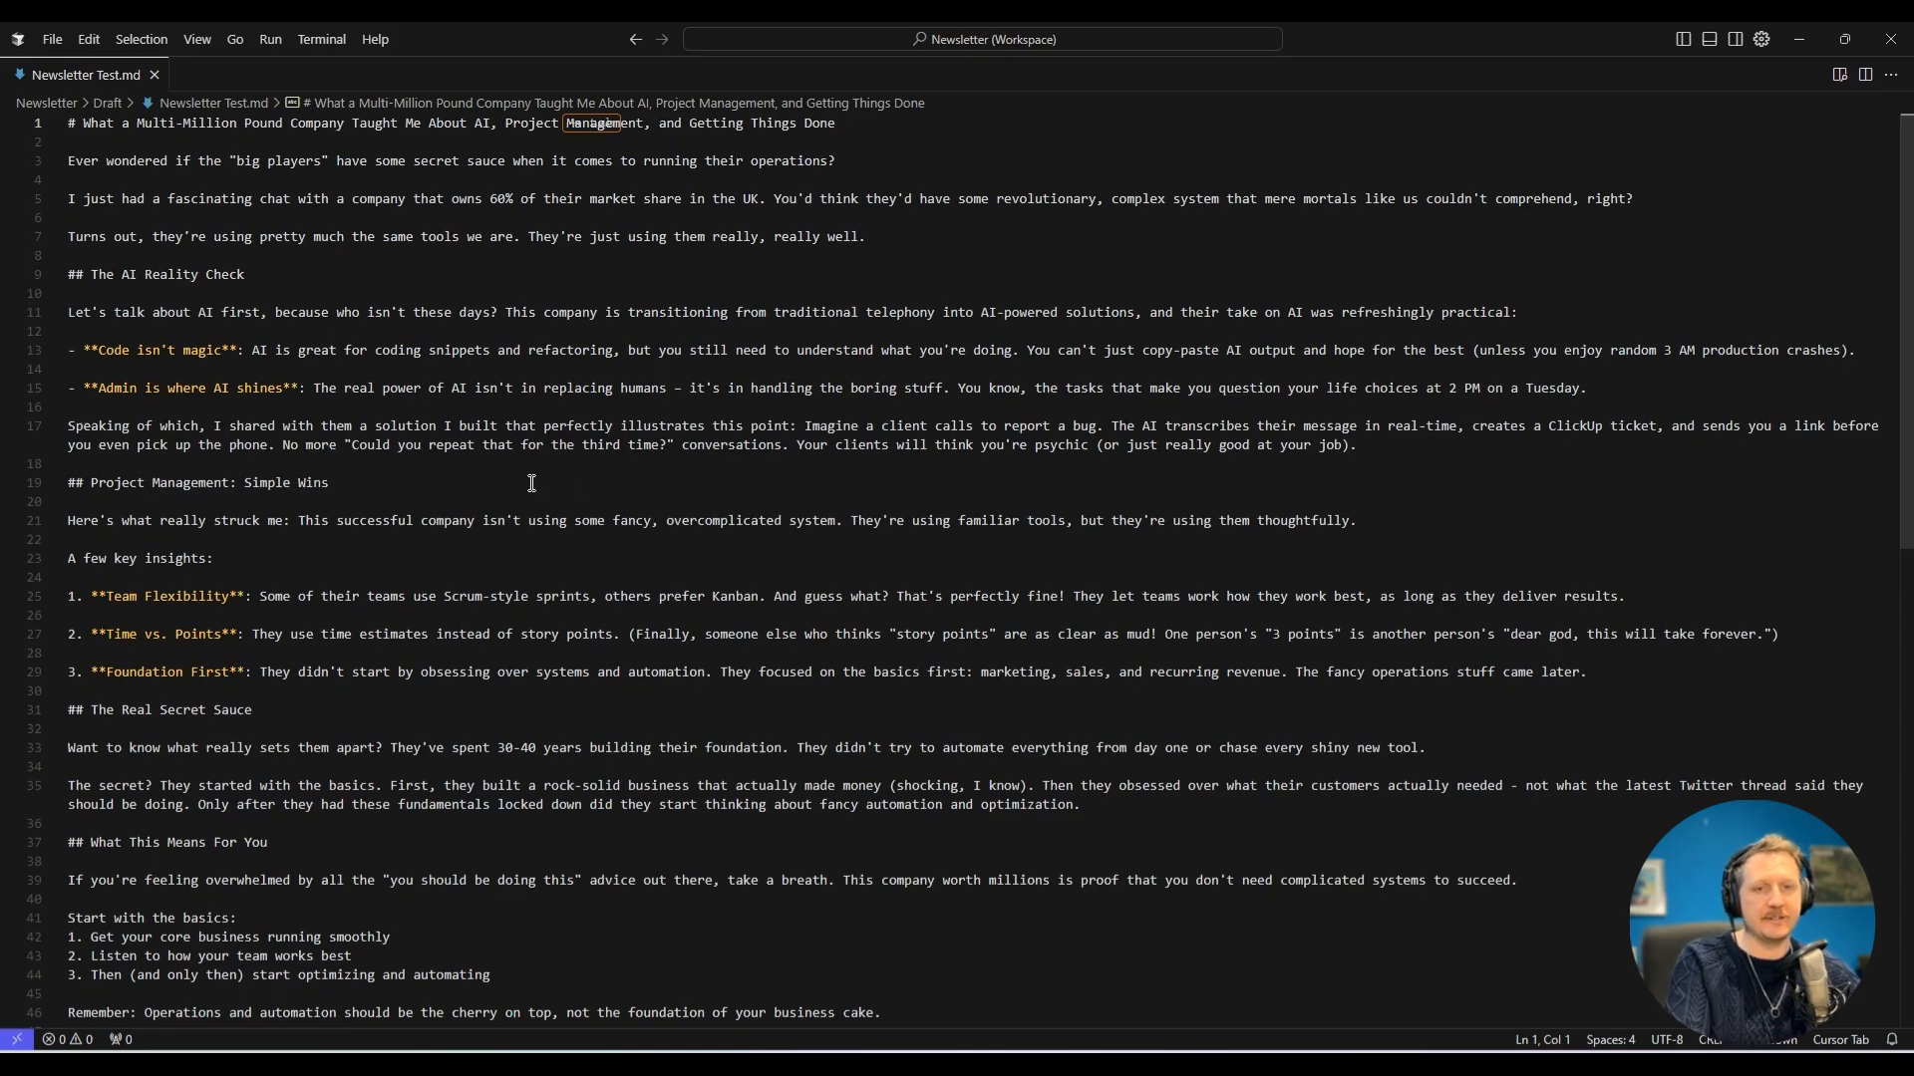
pyautogui.scroll(-3, 544, 479)
pyautogui.scroll(-3, 544, 479)
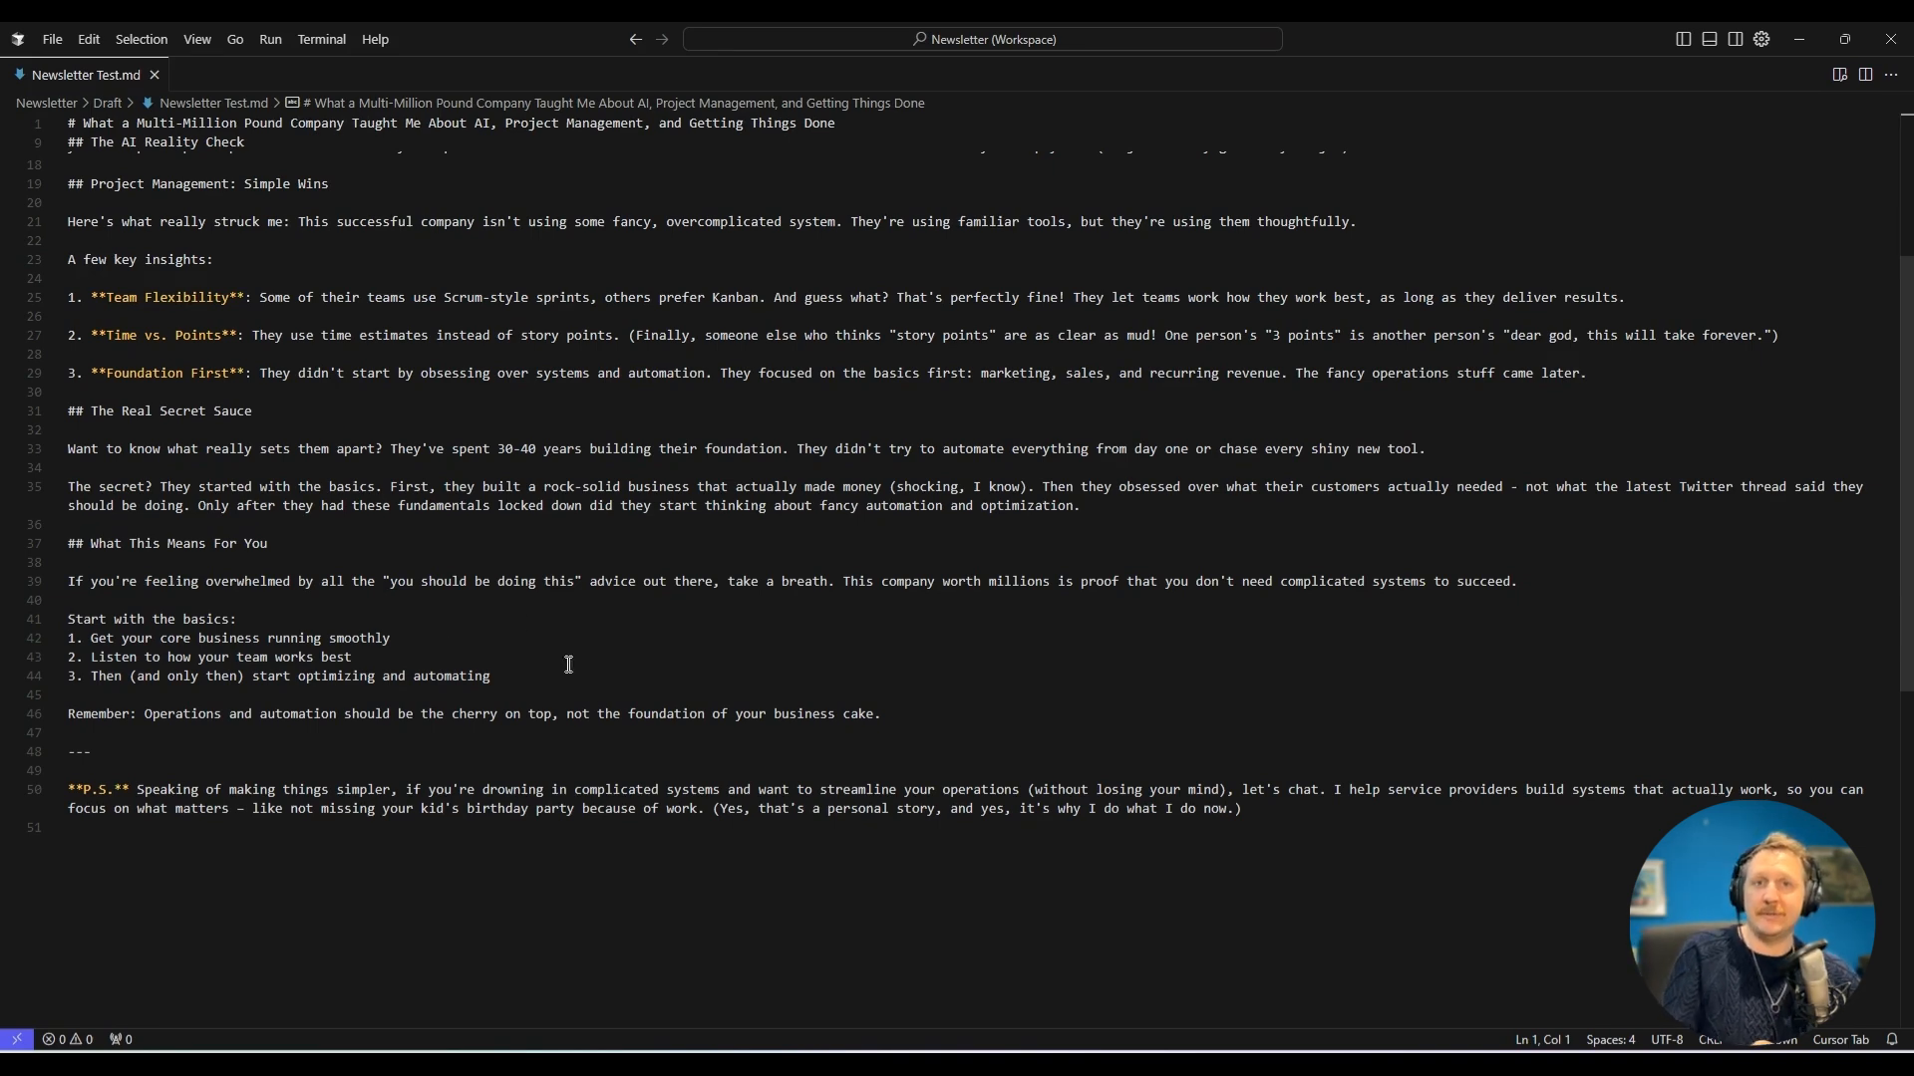
pyautogui.scroll(5, 568, 648)
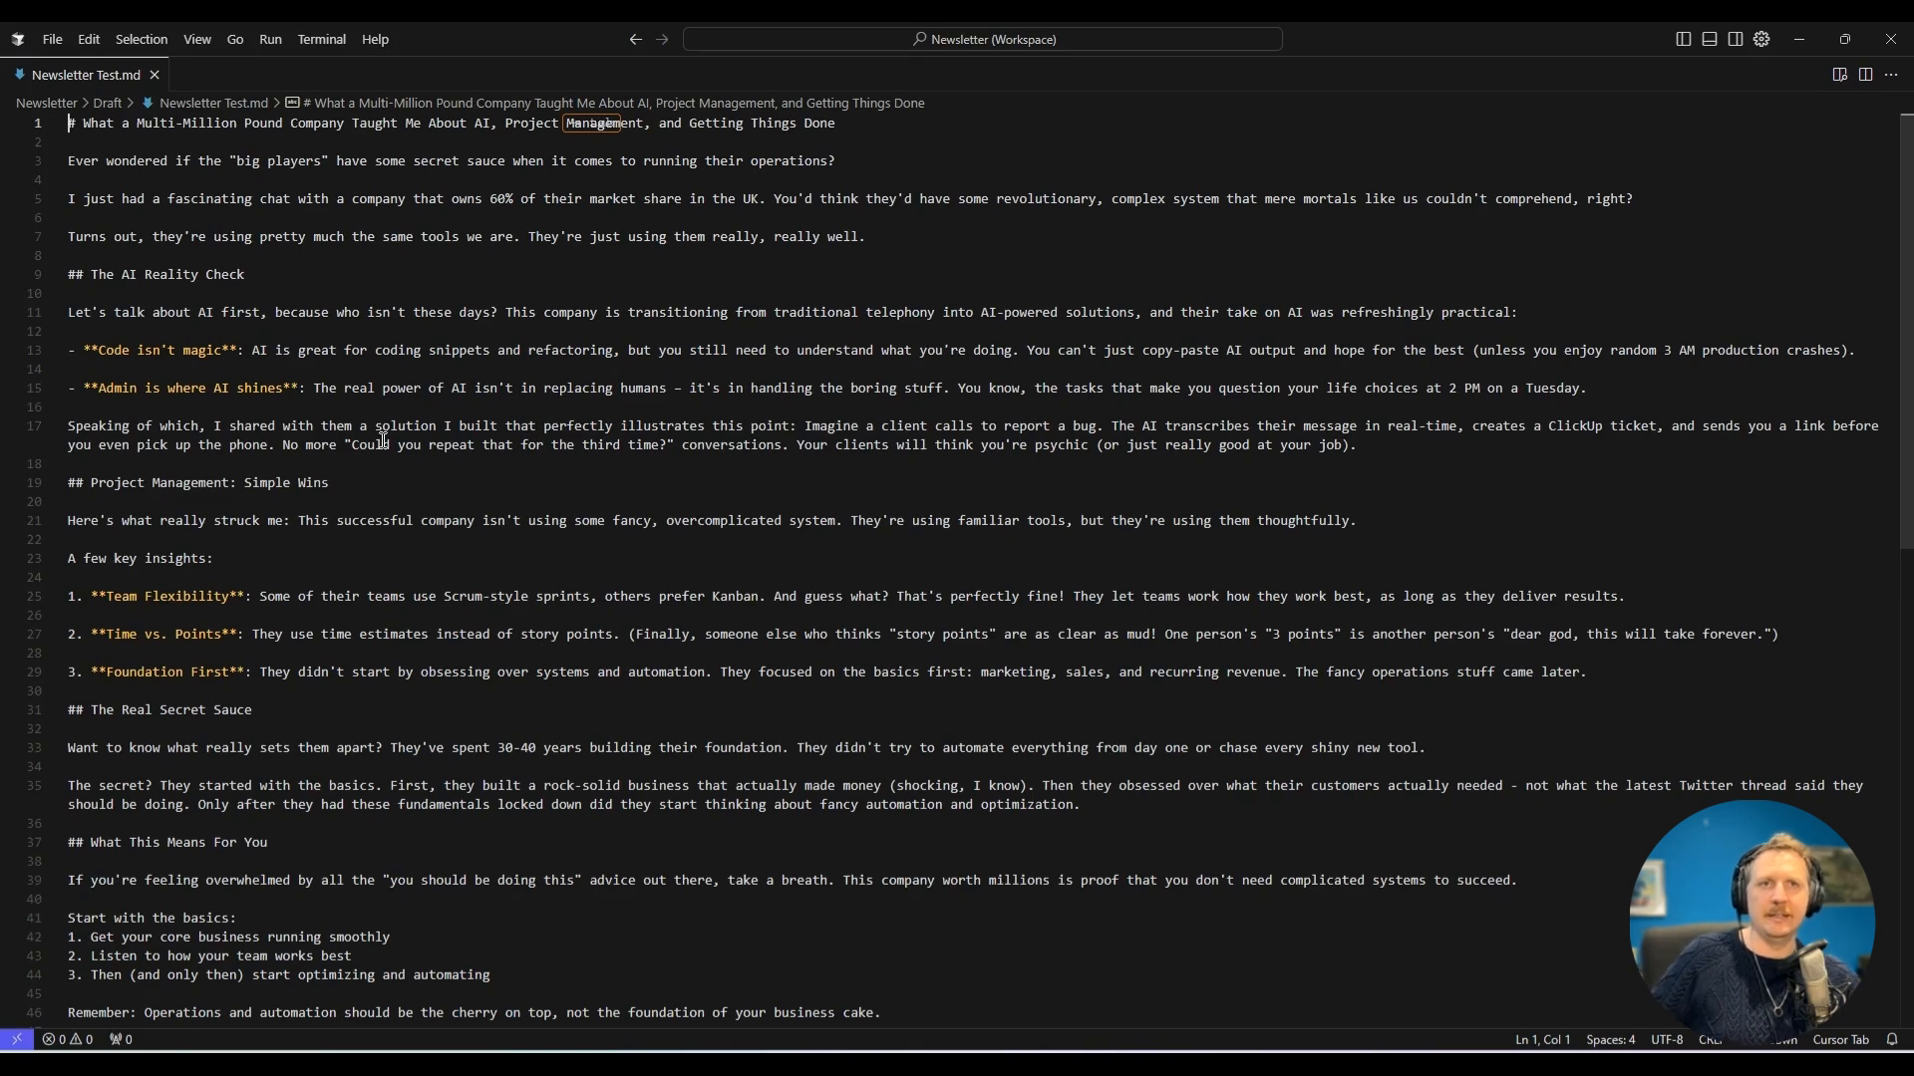
pyautogui.moveTo(843, 162); pyautogui.dragTo(68, 162)
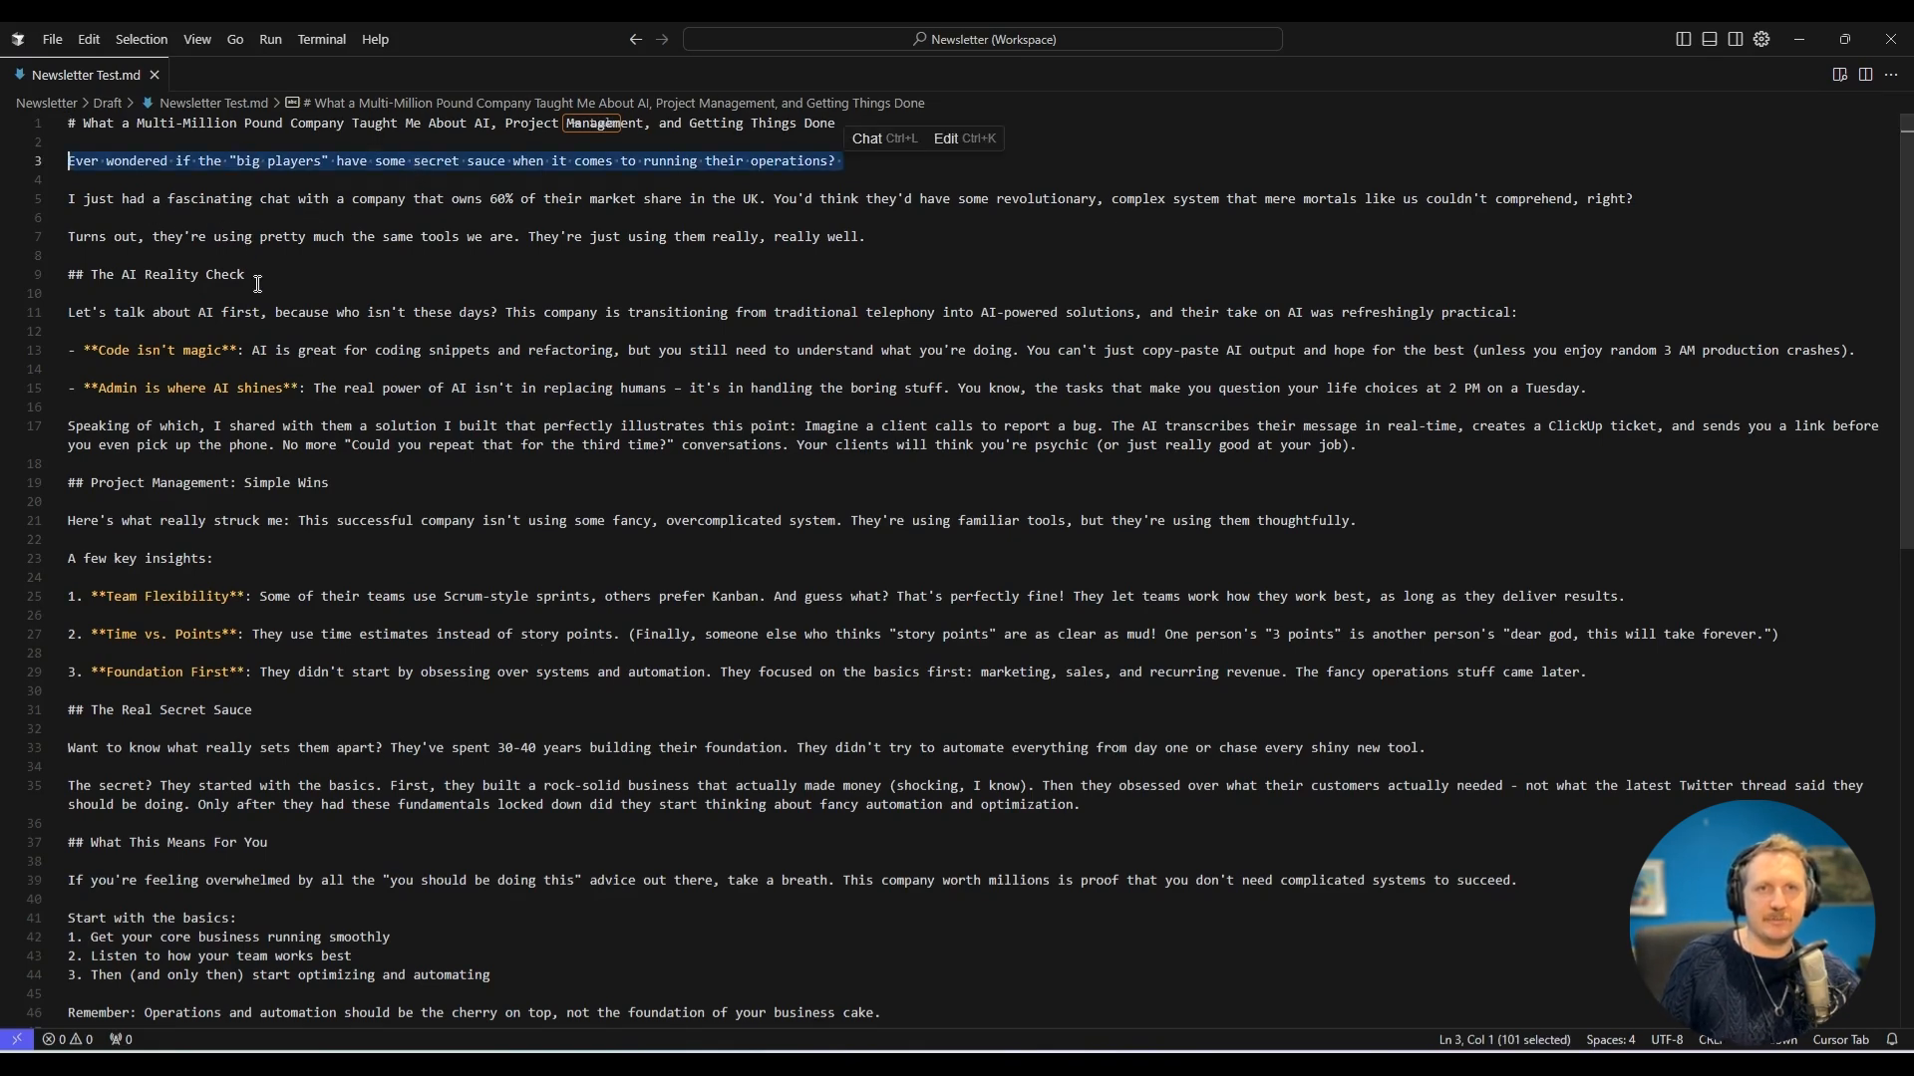
pyautogui.click(305, 312)
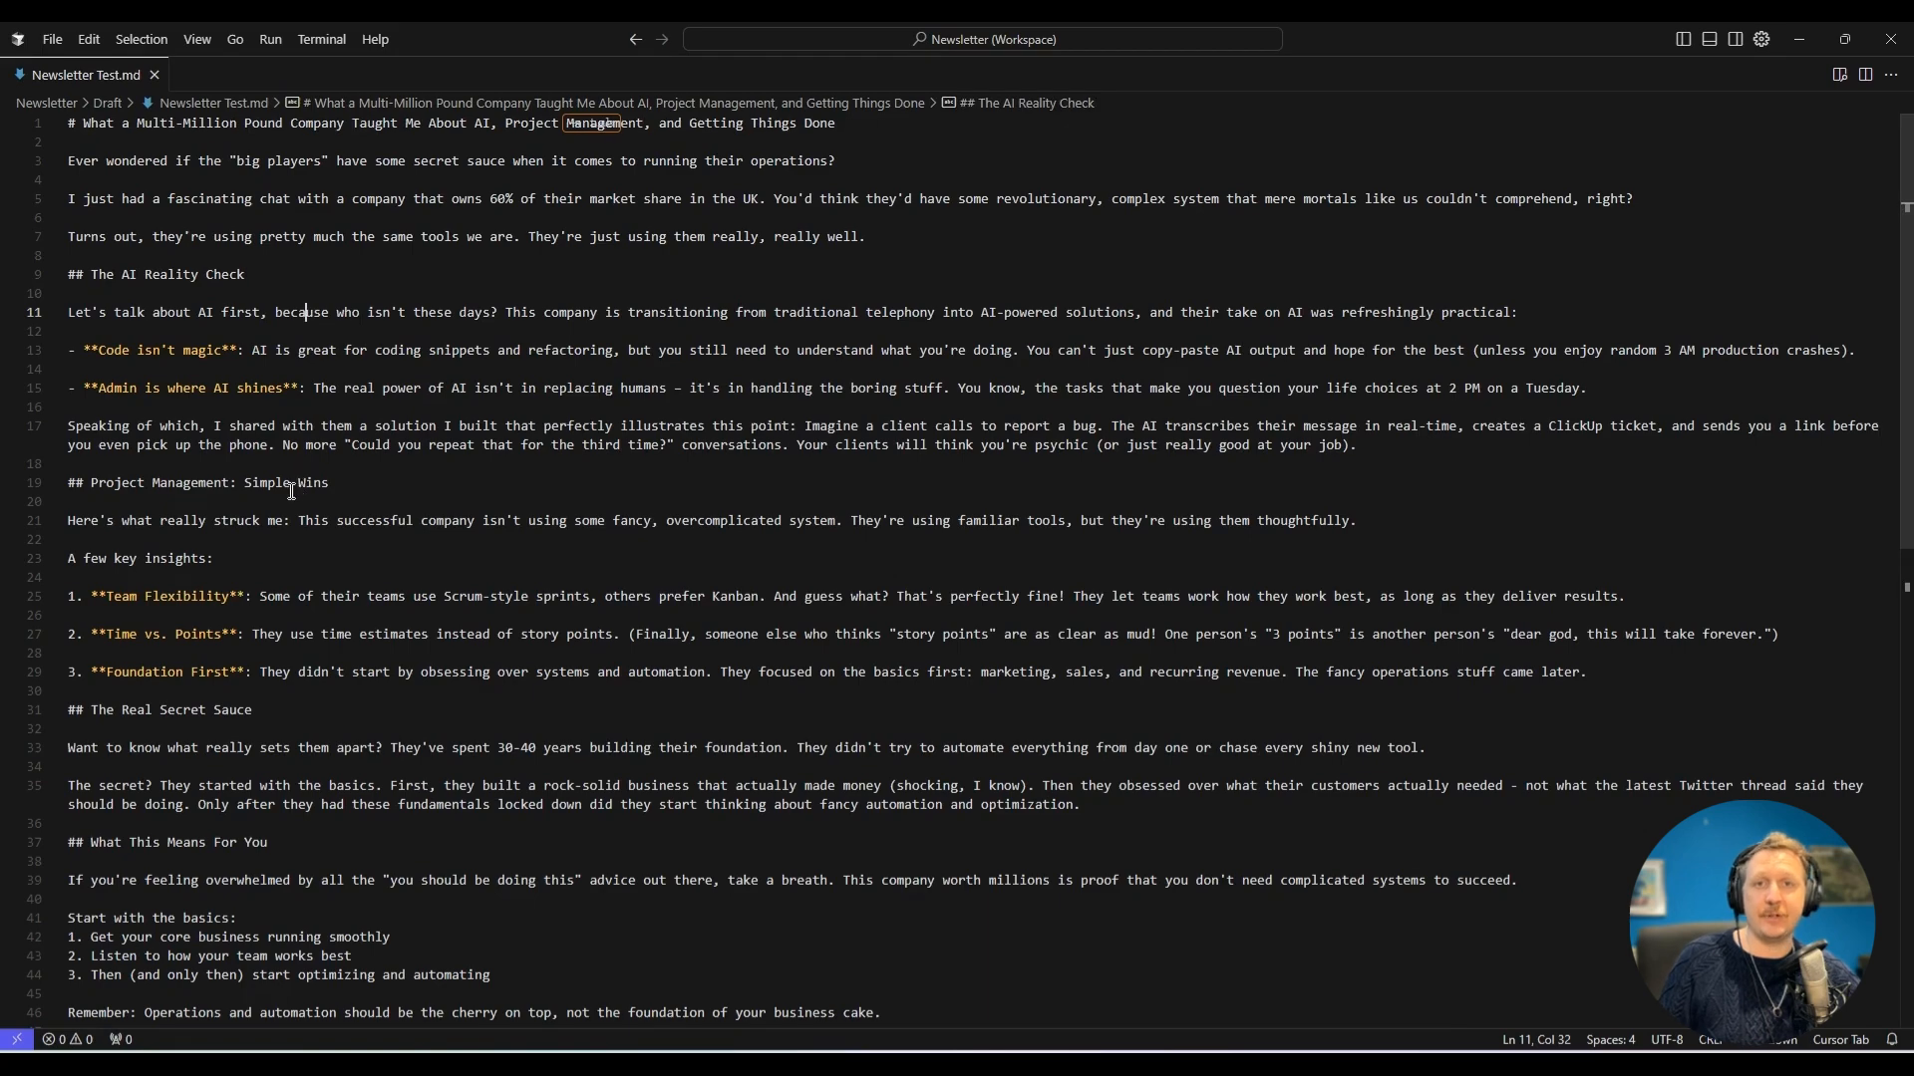
pyautogui.scroll(-6, 301, 486)
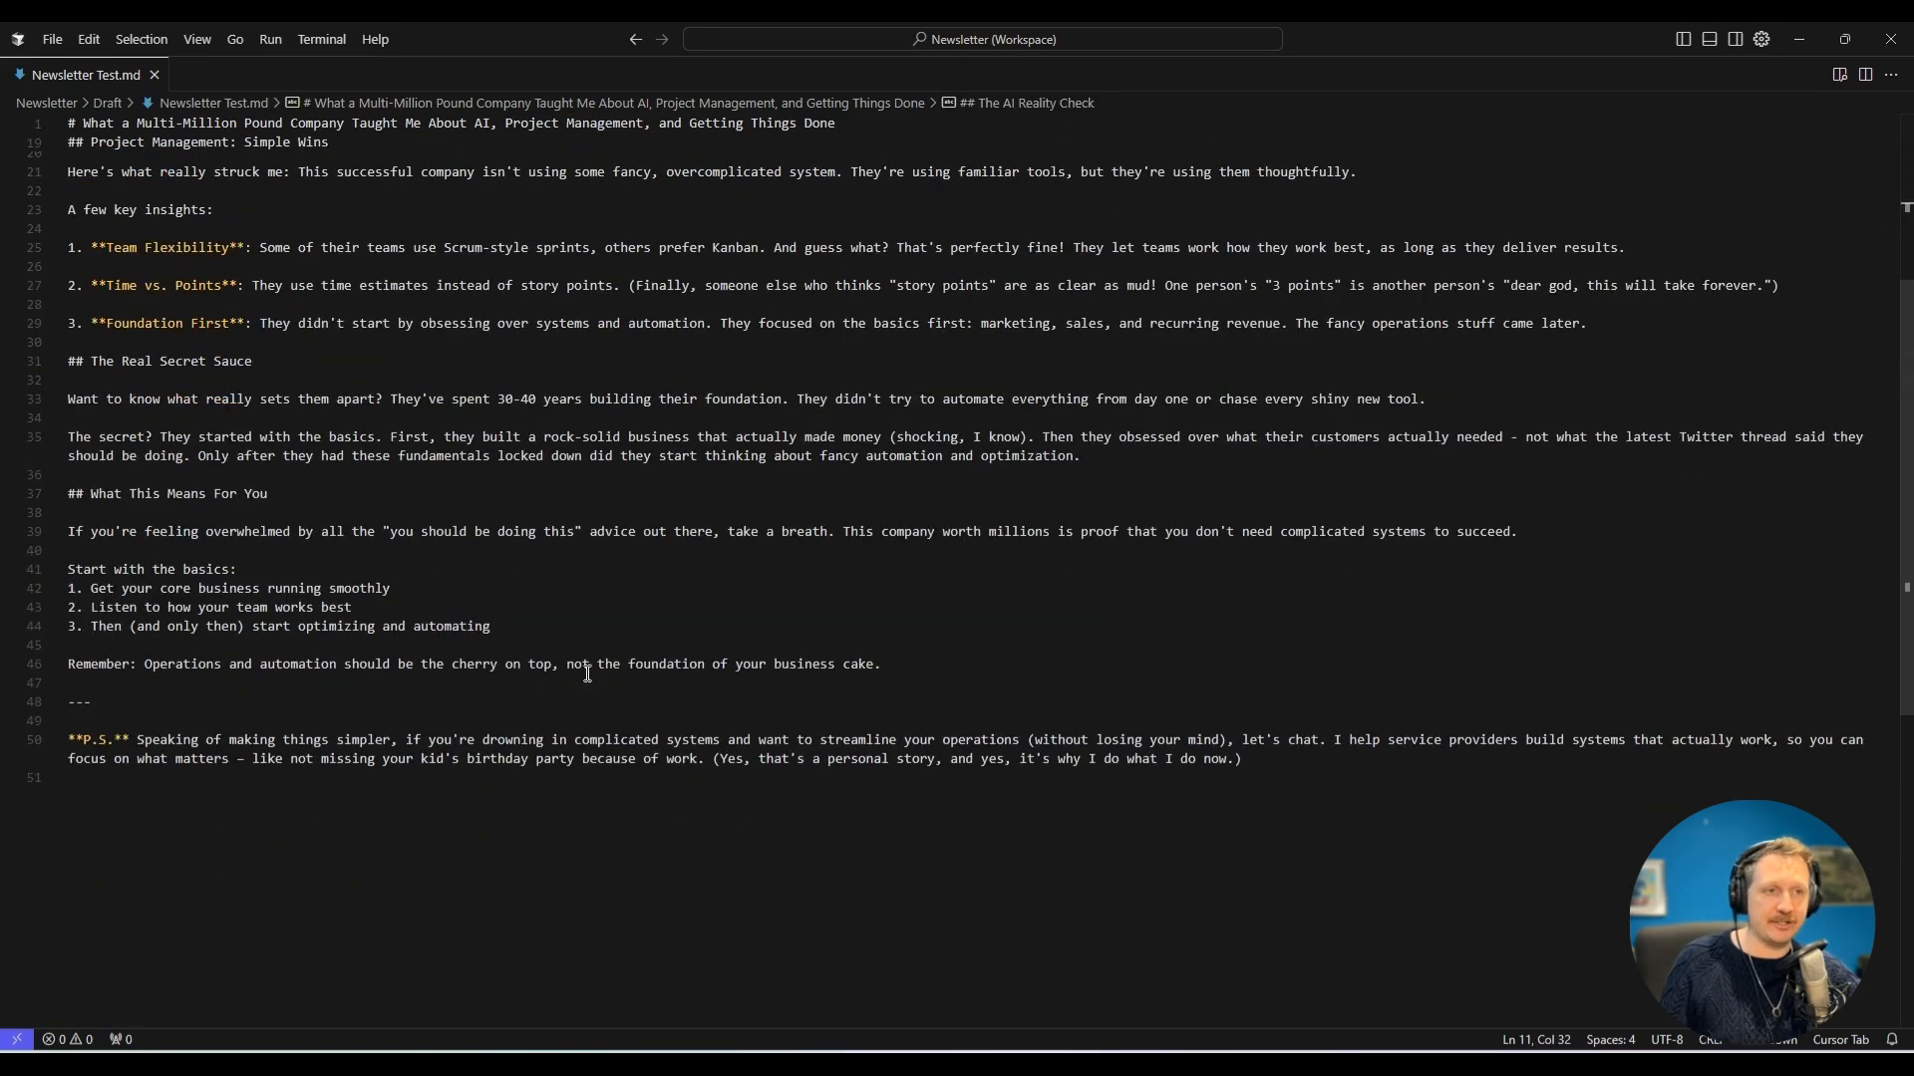
pyautogui.scroll(6, 585, 677)
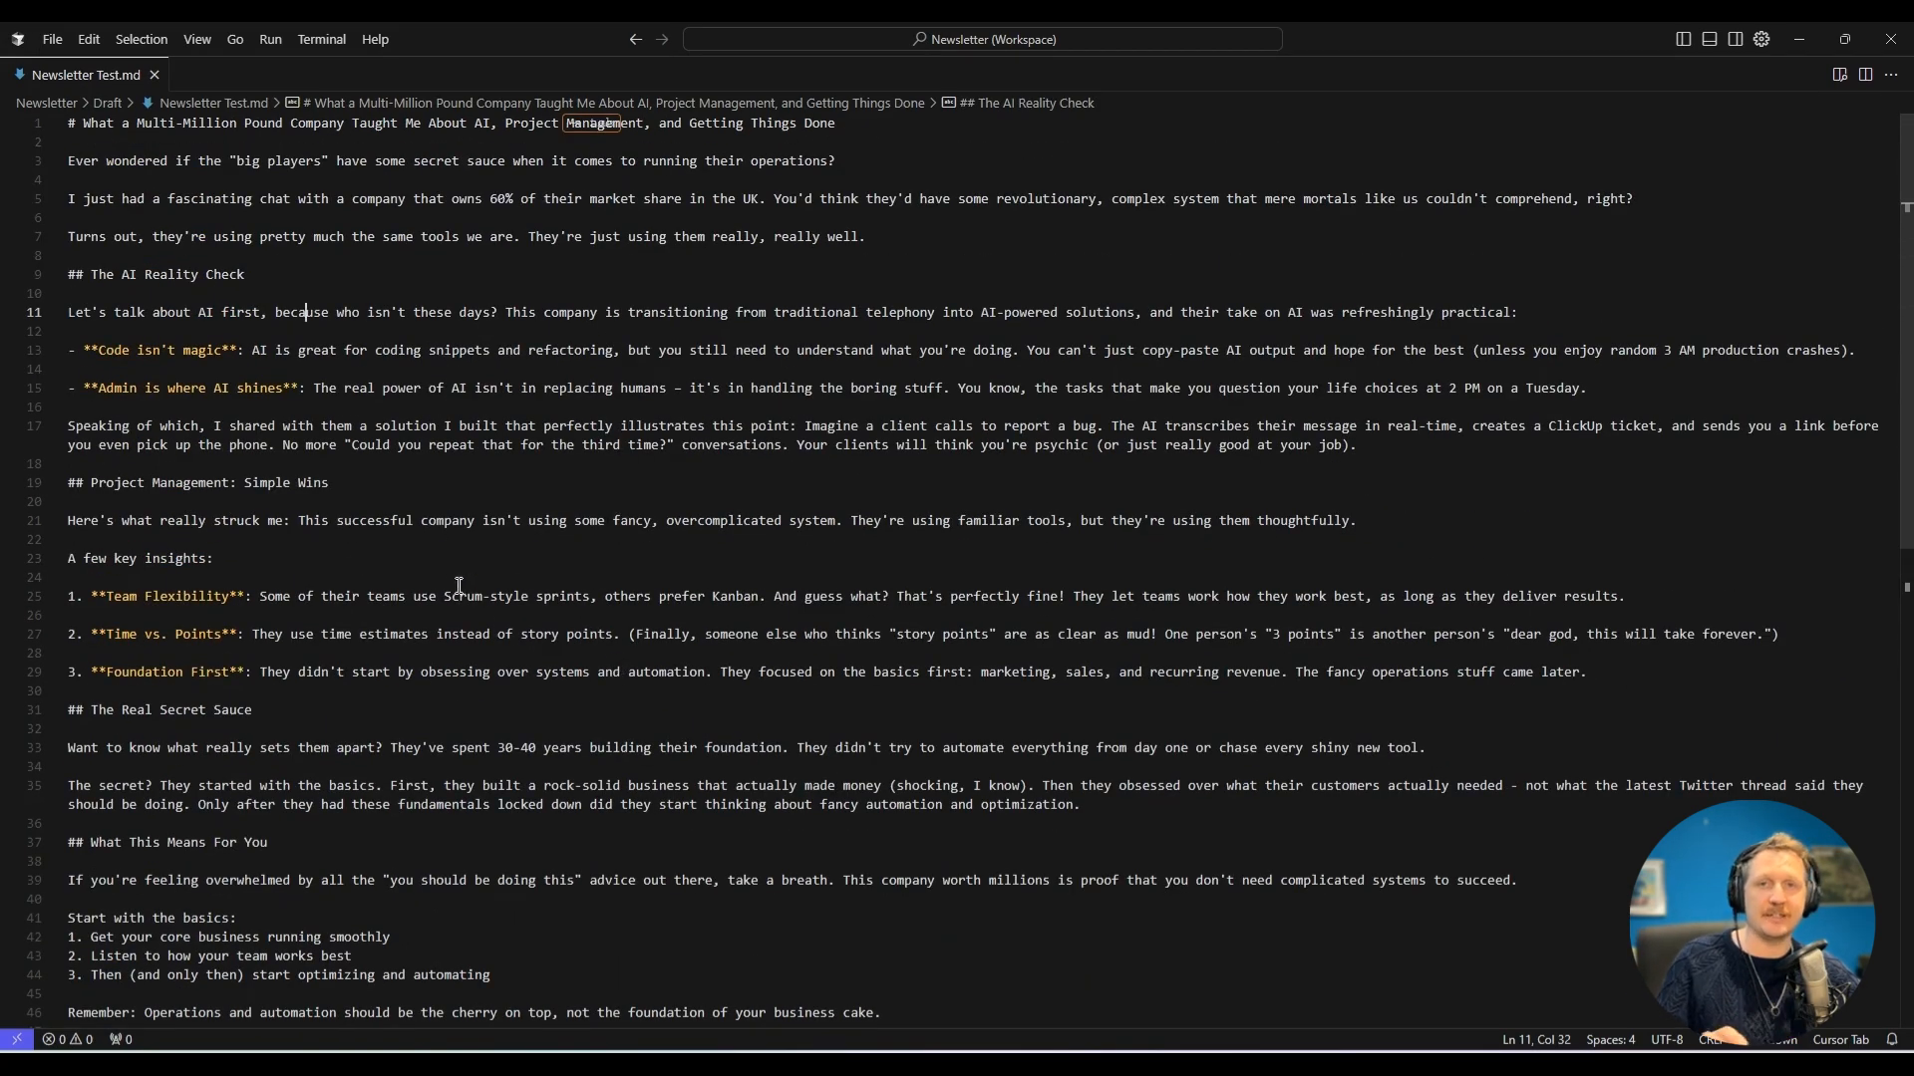